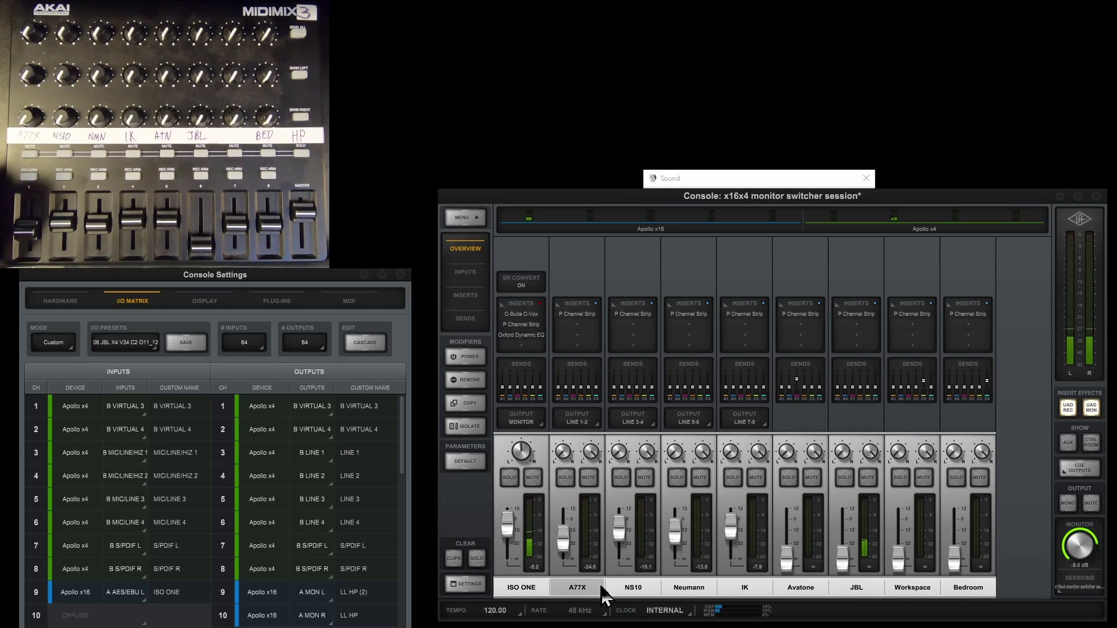
- Check which virtual inputs feed the A77X, NS10, Neumann and IK channels
{"action": "double_click", "coordinate": [574, 589]}
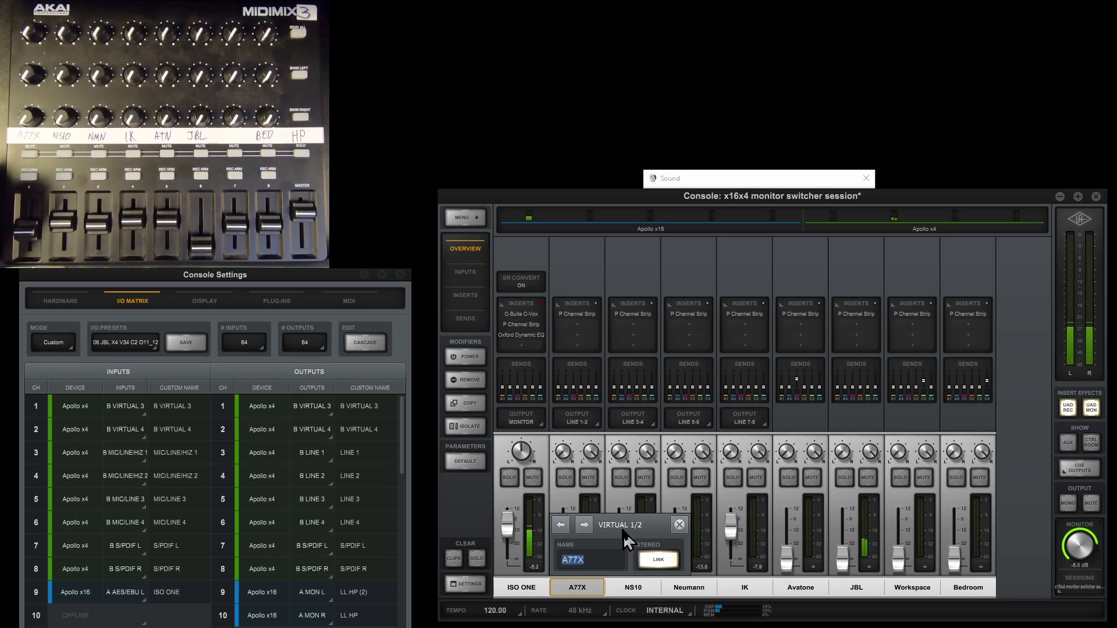
{"action": "left_click", "coordinate": [589, 525]}
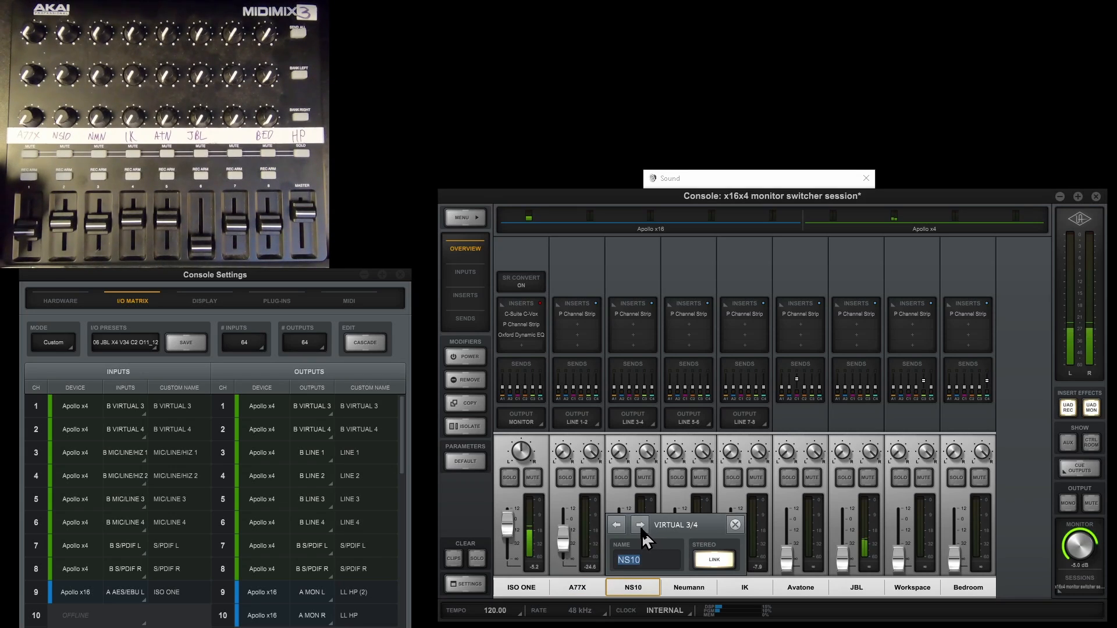
{"action": "left_click", "coordinate": [641, 526]}
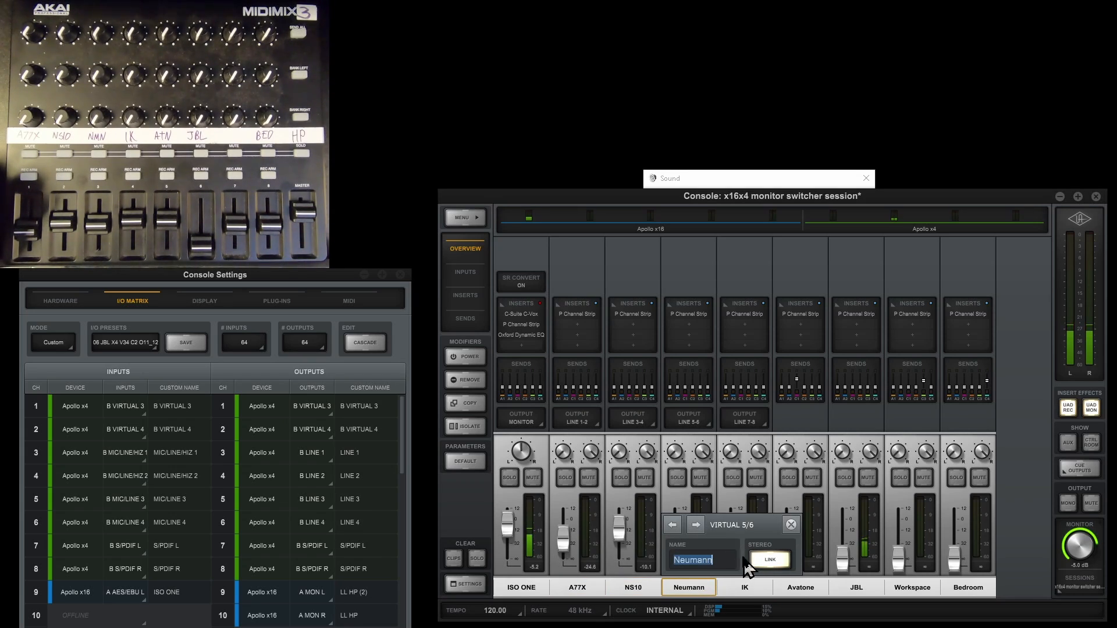
{"action": "left_click", "coordinate": [696, 525]}
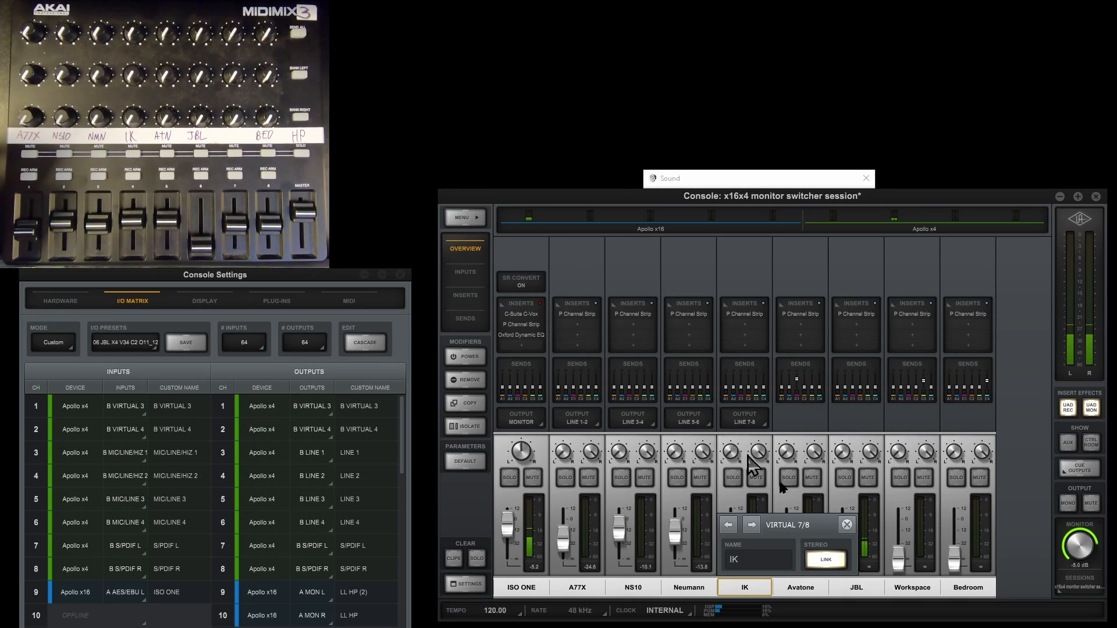
{"action": "left_click", "coordinate": [847, 525]}
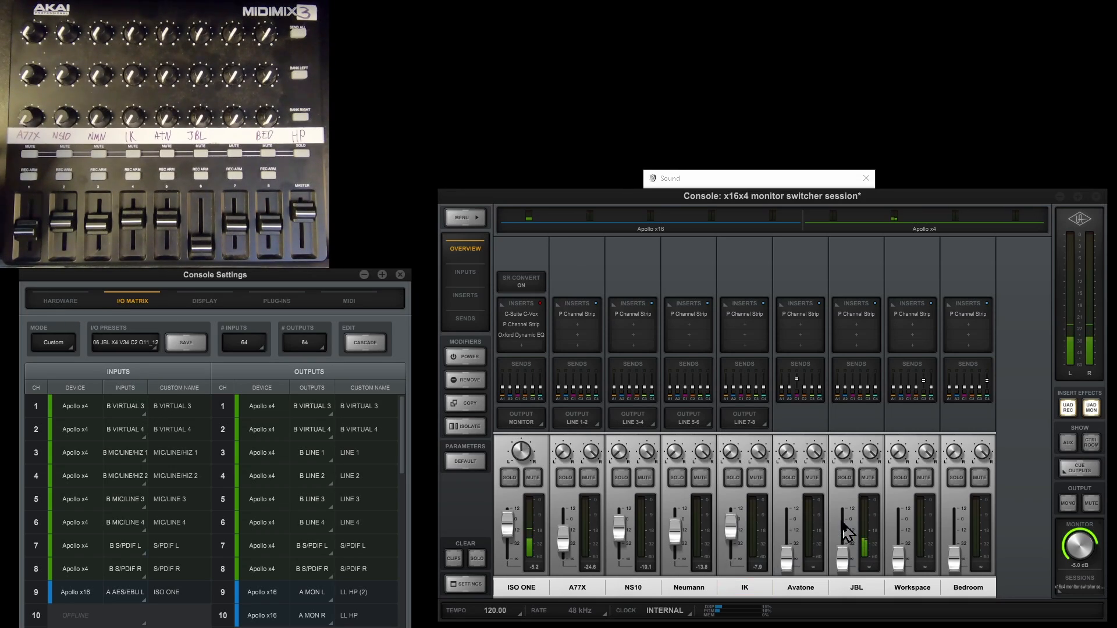
- Review the hardware settings of the Apollo x4 and Apollo x16 devices
{"action": "left_click", "coordinate": [35, 300]}
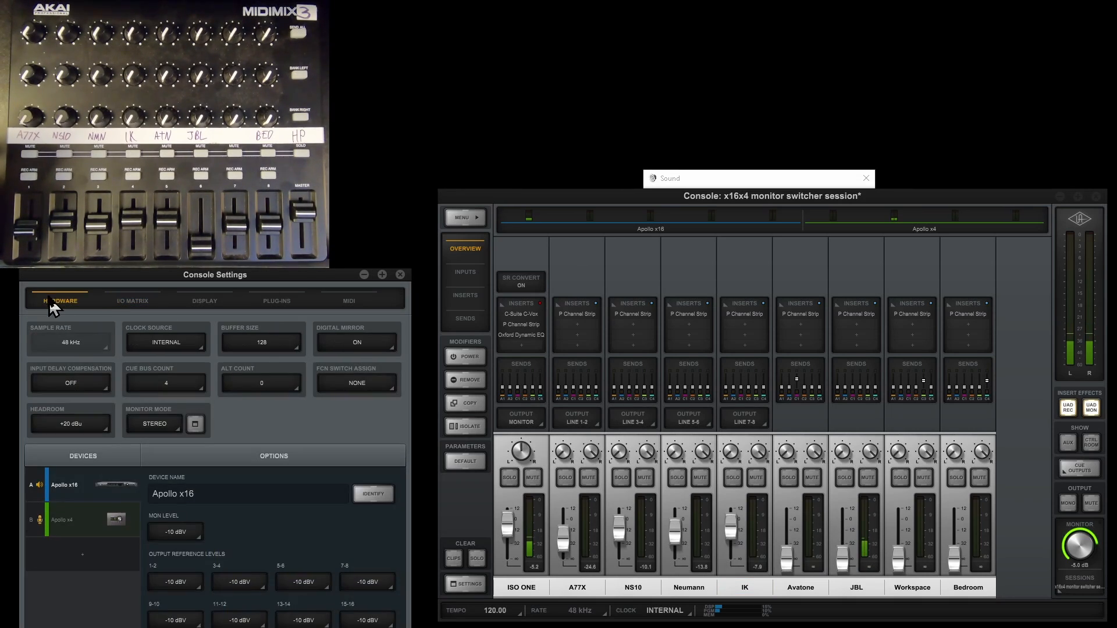
{"action": "left_click", "coordinate": [73, 532]}
{"action": "left_click", "coordinate": [69, 494]}
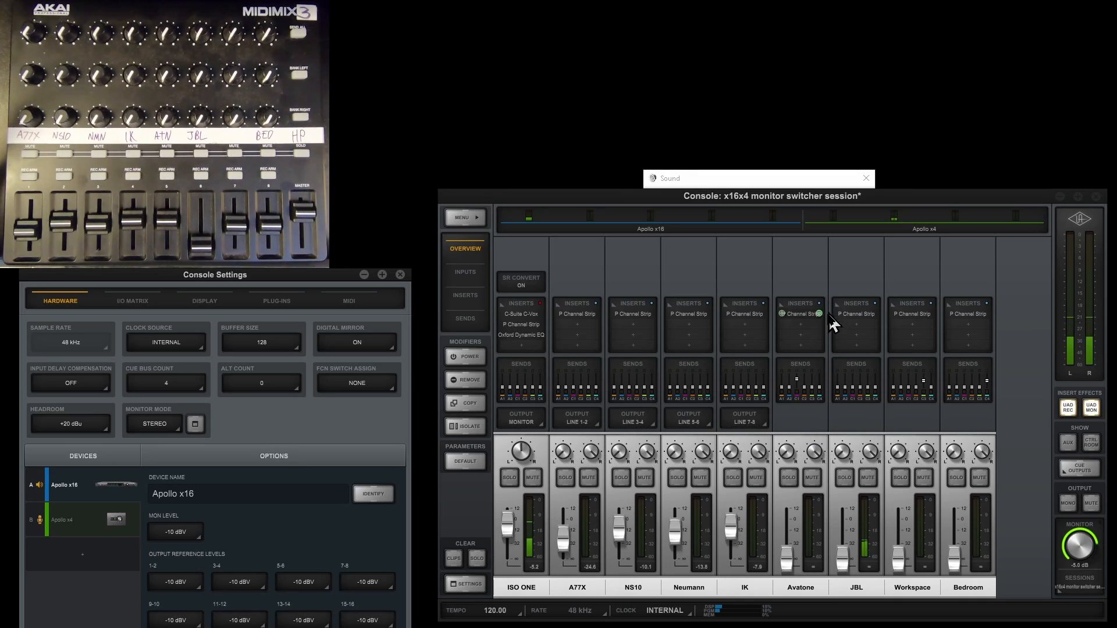
- Check the virtual inputs of the channels from Avatone through Bedroom, and inspect Avatone's cue sends
{"action": "left_click", "coordinate": [801, 592]}
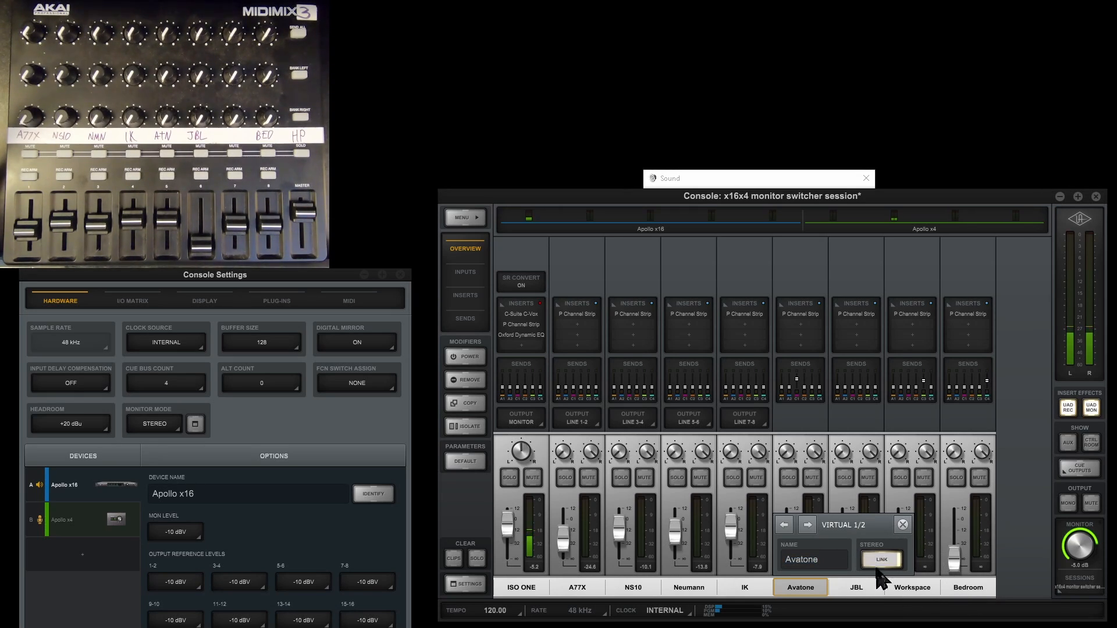
{"action": "left_click", "coordinate": [807, 524]}
{"action": "left_click", "coordinate": [865, 525]}
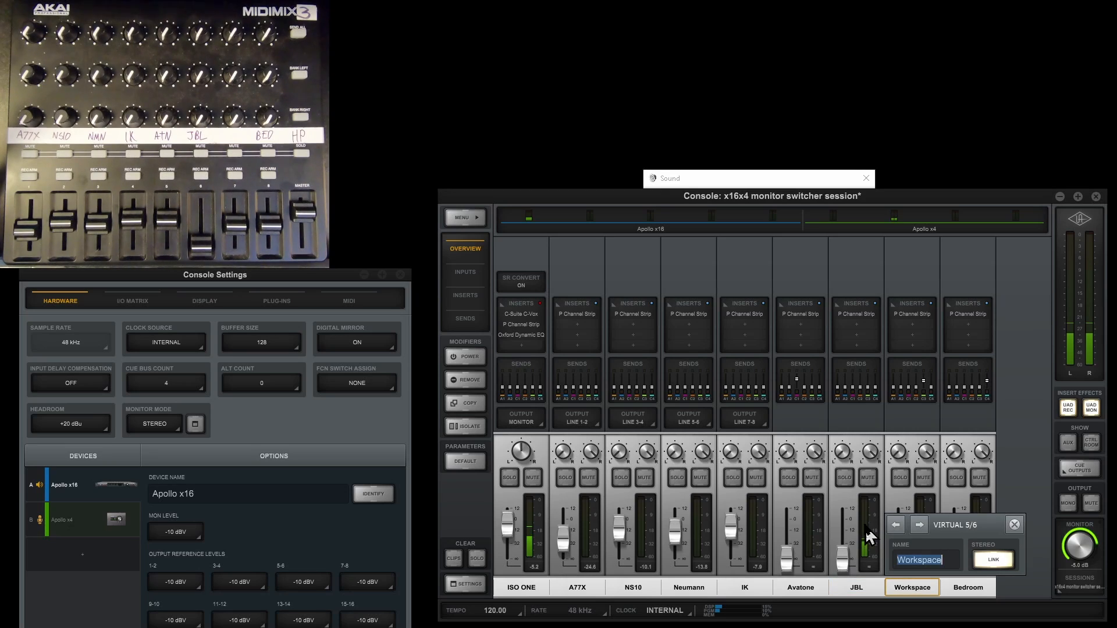
{"action": "left_click", "coordinate": [920, 526]}
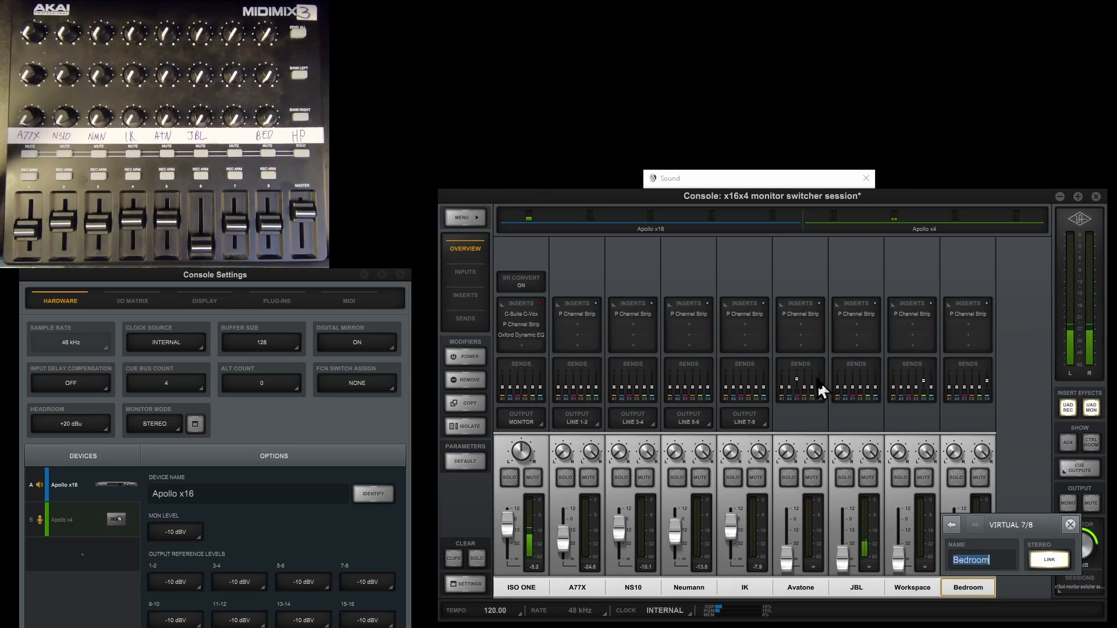
{"action": "left_click", "coordinate": [1070, 524]}
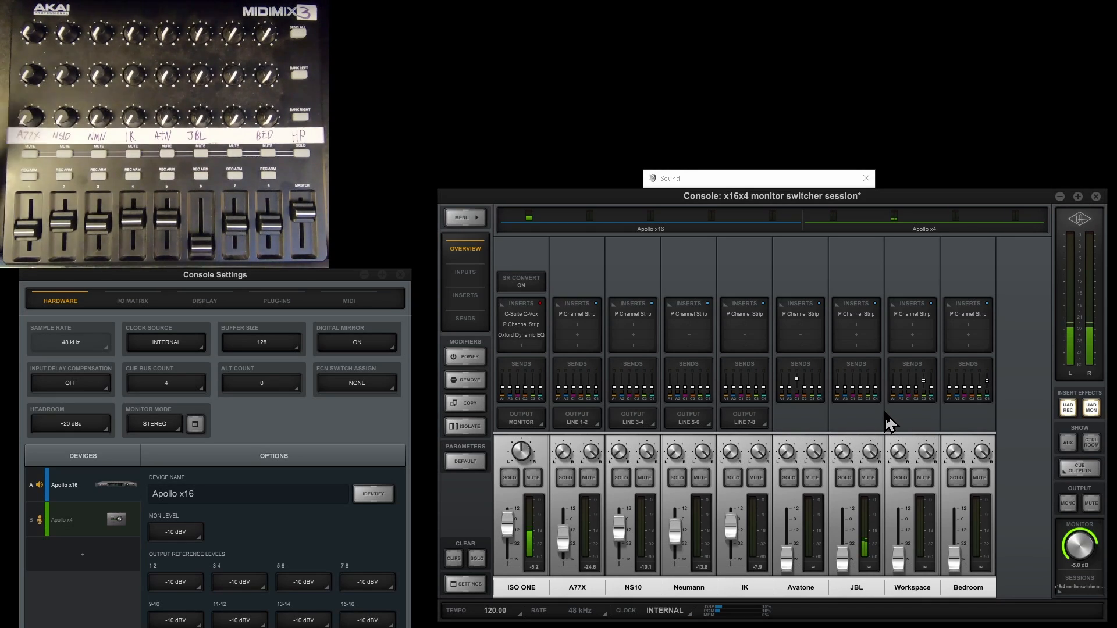
{"action": "left_click", "coordinate": [809, 385]}
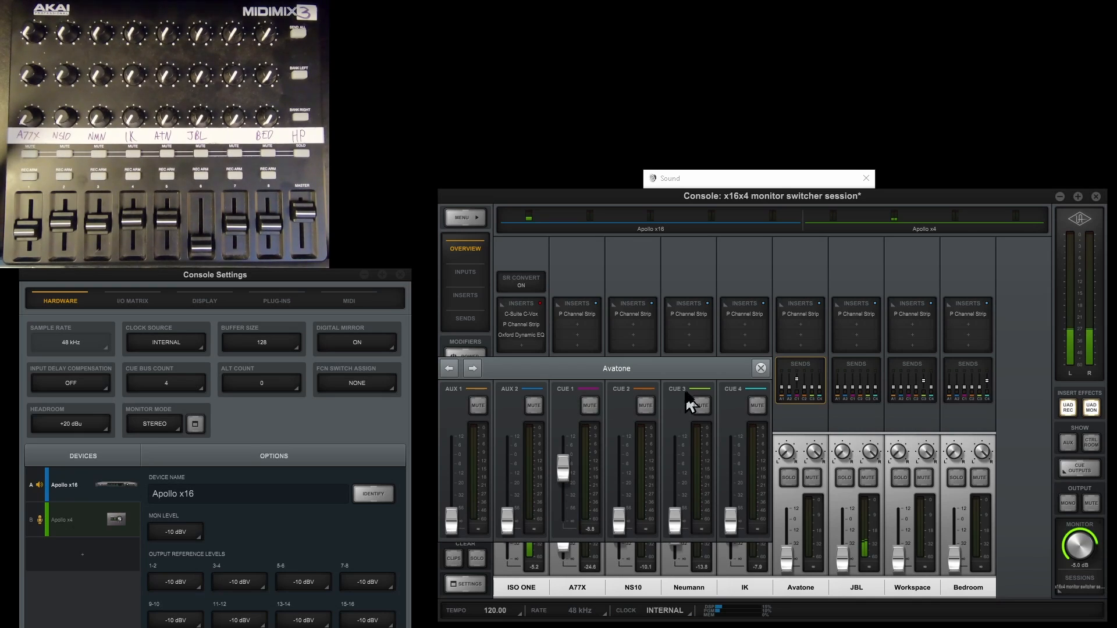
{"action": "left_click", "coordinate": [761, 369]}
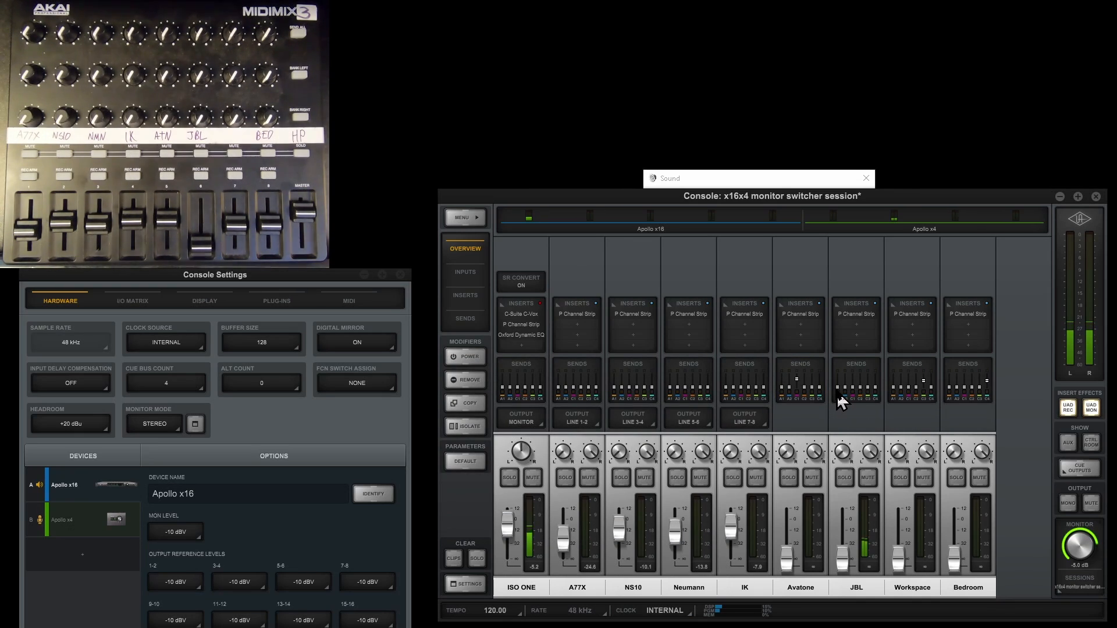
- Inspect the cue output assignments and the A77X channel's output routing options
{"action": "left_click", "coordinate": [1073, 473]}
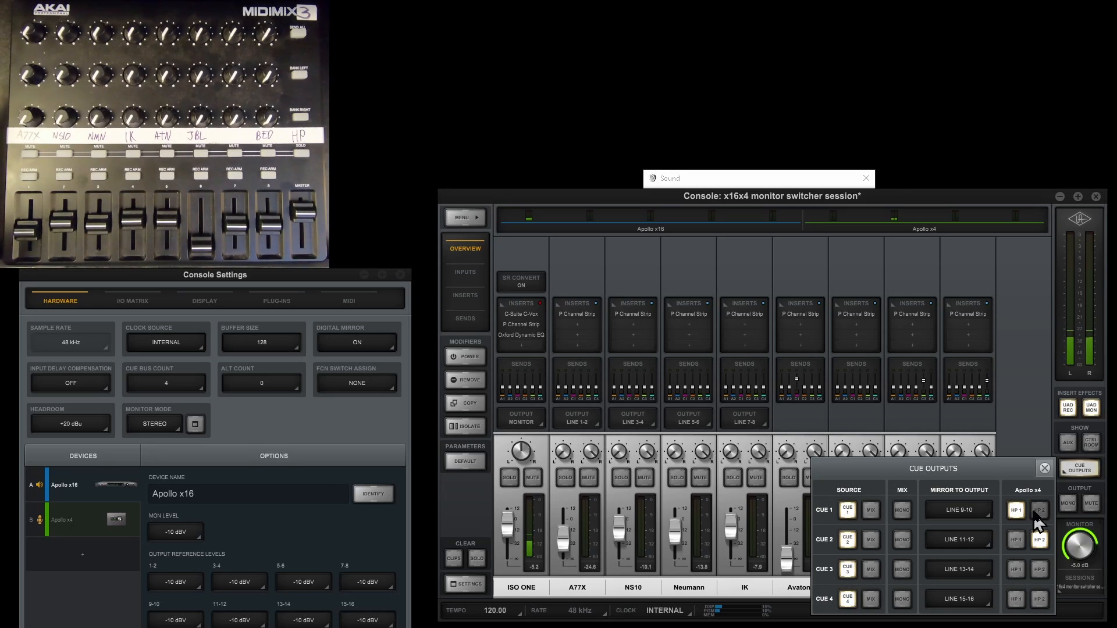
{"action": "left_click", "coordinate": [1044, 468]}
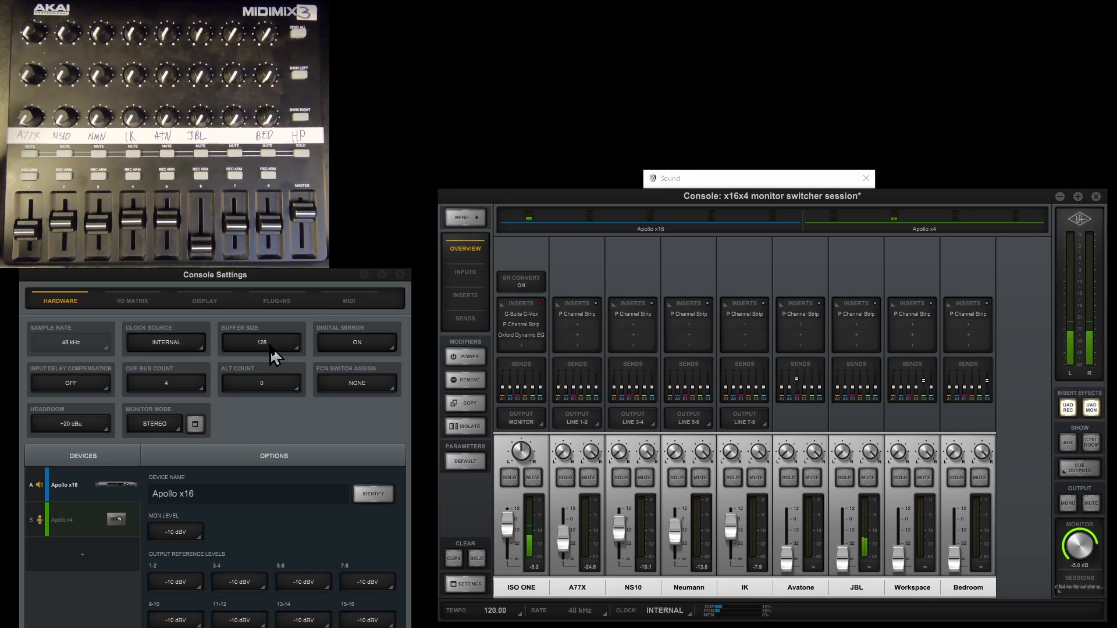
{"action": "left_click", "coordinate": [580, 429]}
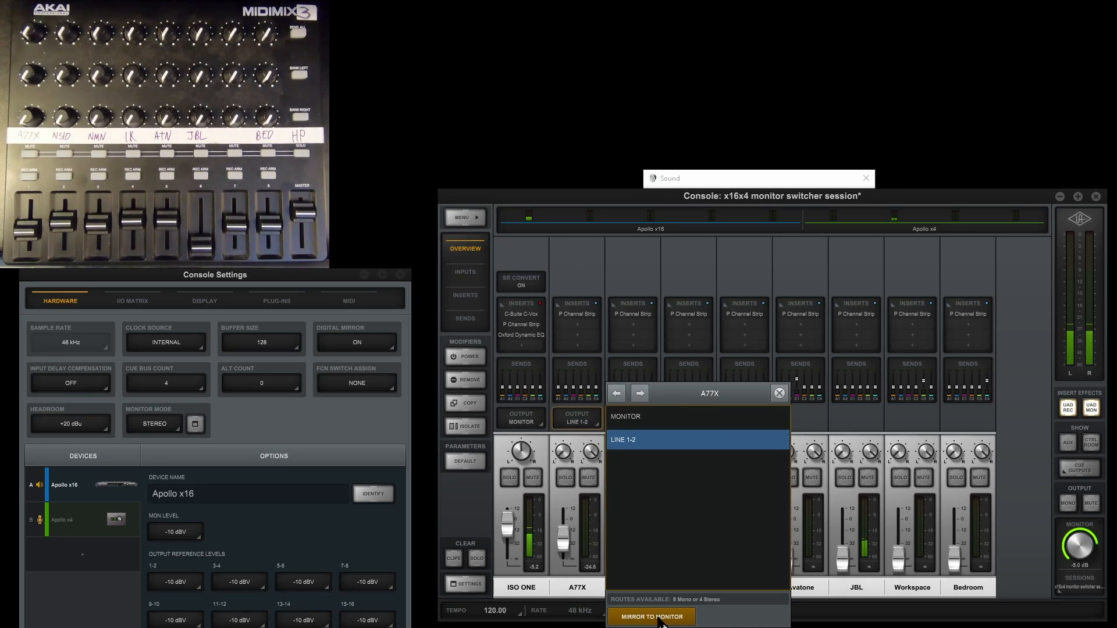
{"action": "left_click", "coordinate": [779, 393]}
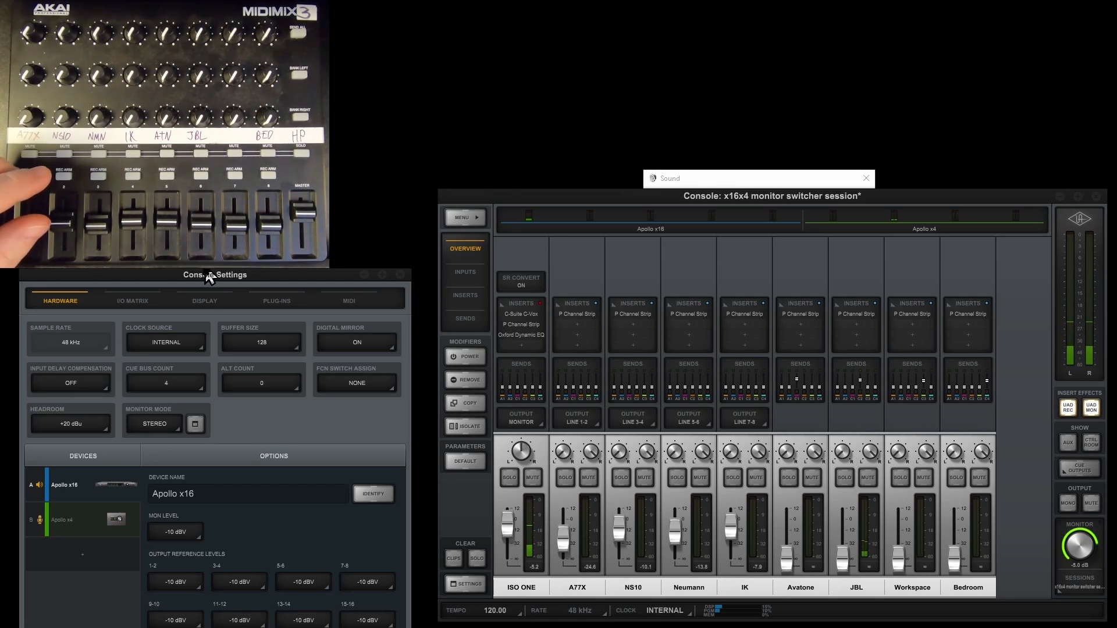
- Show the I/O matrix in the console settings, closing and reopening the settings window
{"action": "left_click", "coordinate": [129, 301]}
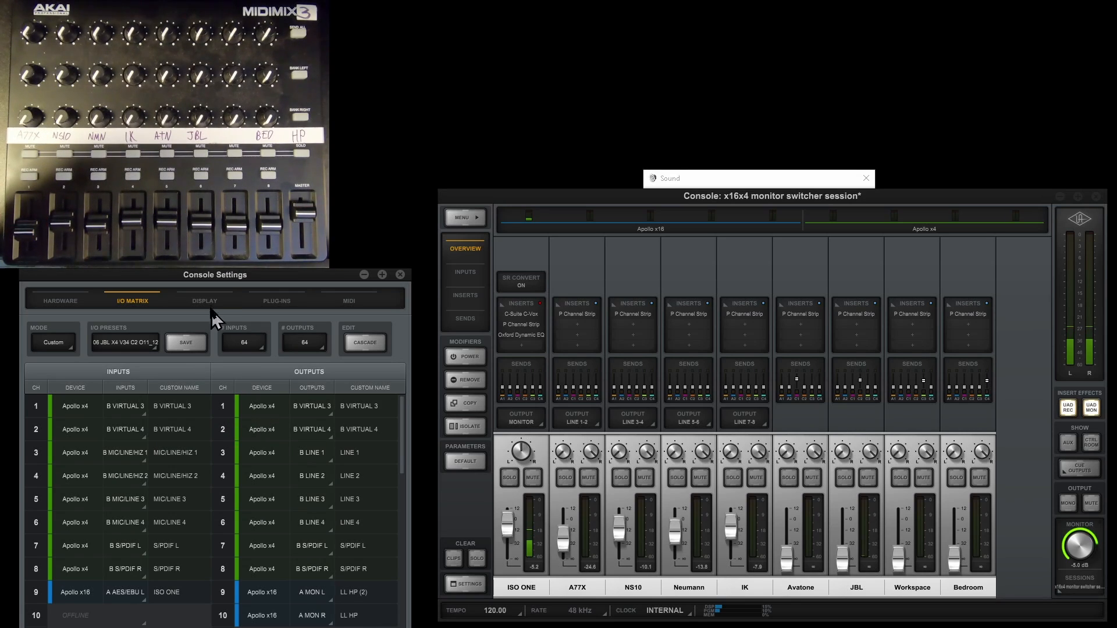
{"action": "left_click", "coordinate": [400, 276]}
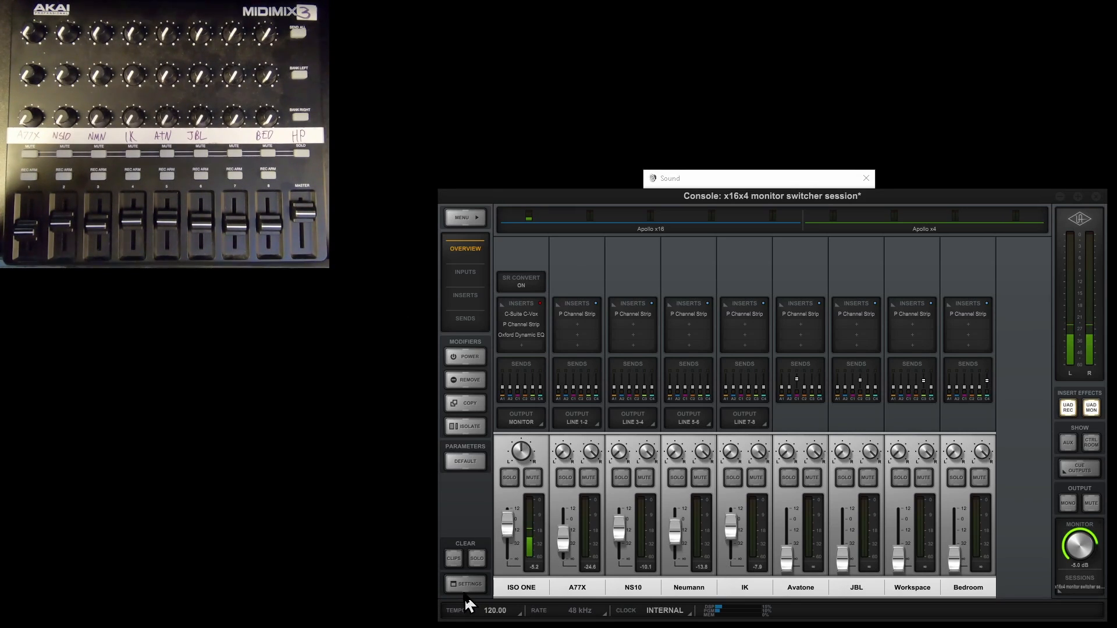
{"action": "left_click", "coordinate": [466, 586]}
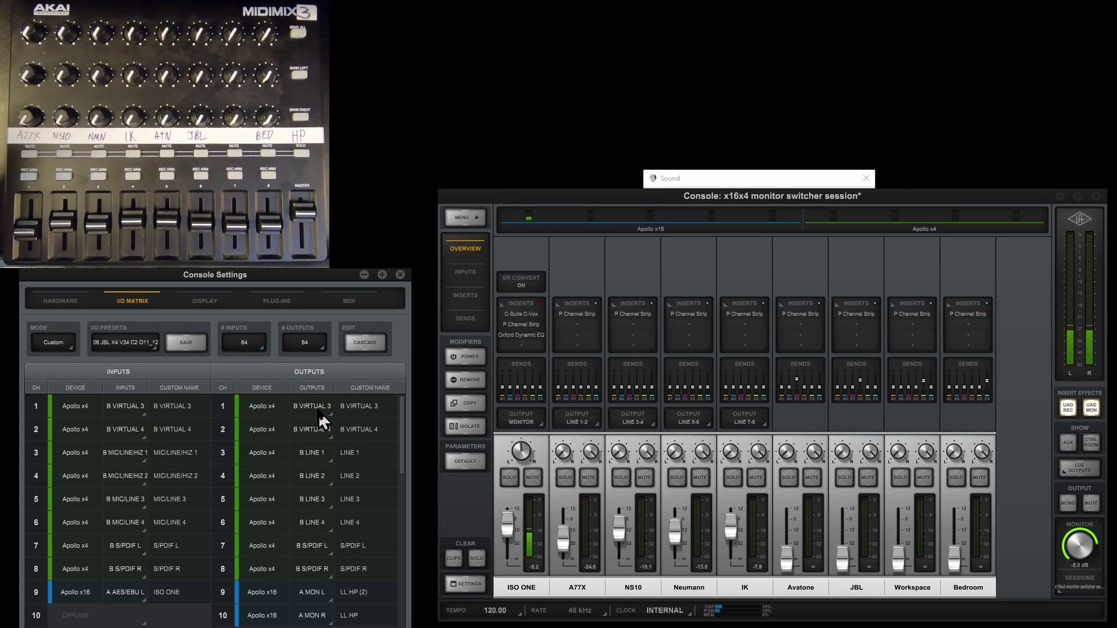
- Check the default playback device in the Windows Sound dialog and the device assignment of output channel 1
{"action": "left_click", "coordinate": [753, 180]}
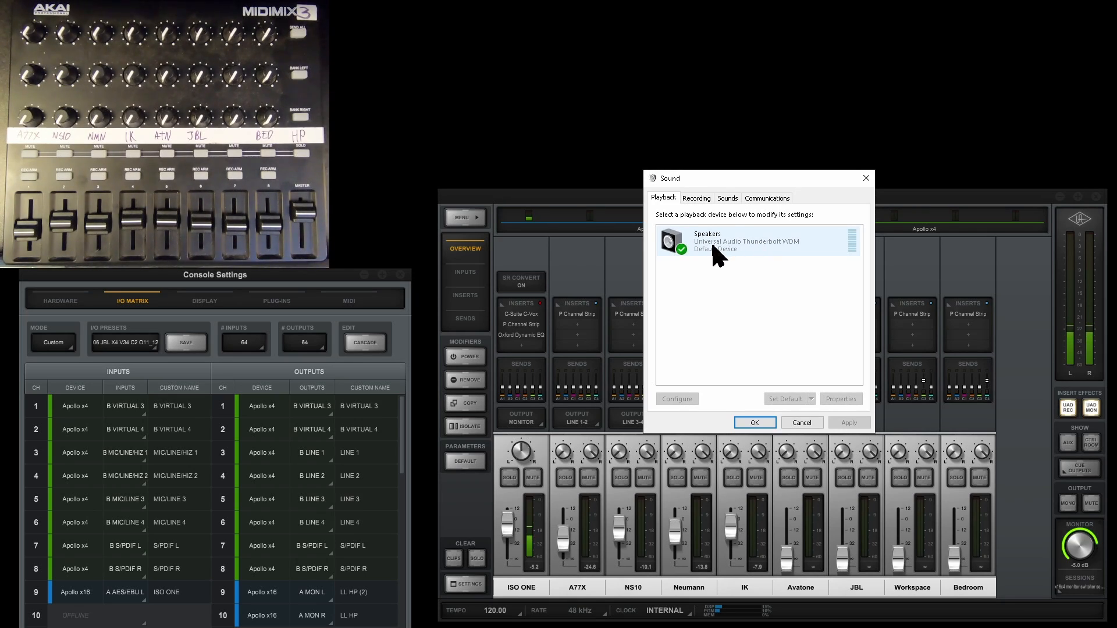
{"action": "left_click", "coordinate": [260, 416]}
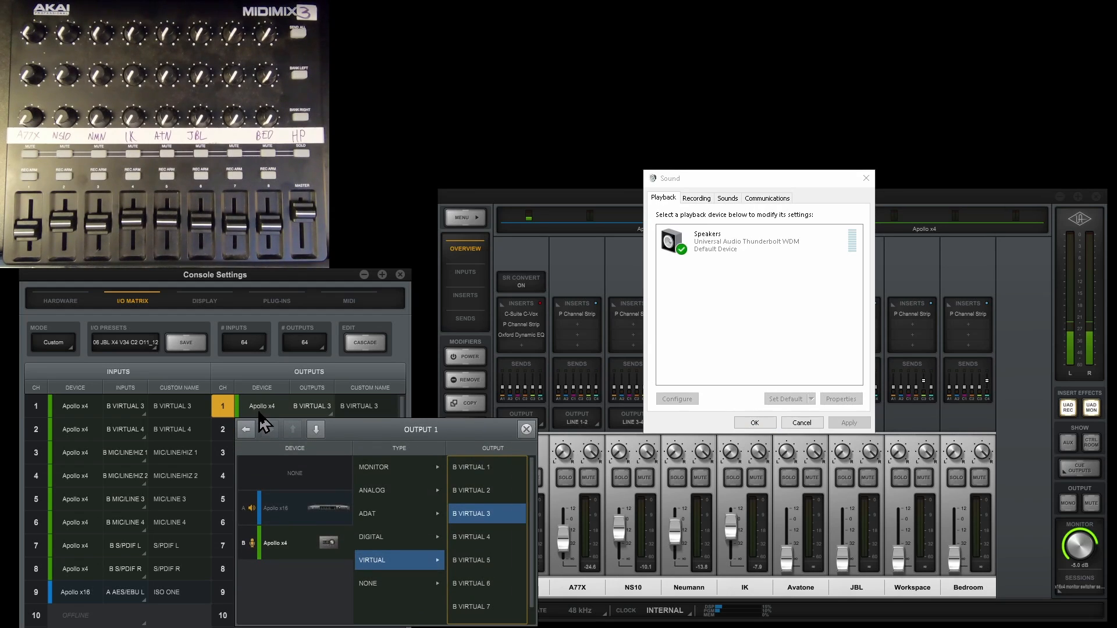
{"action": "left_click", "coordinate": [531, 425]}
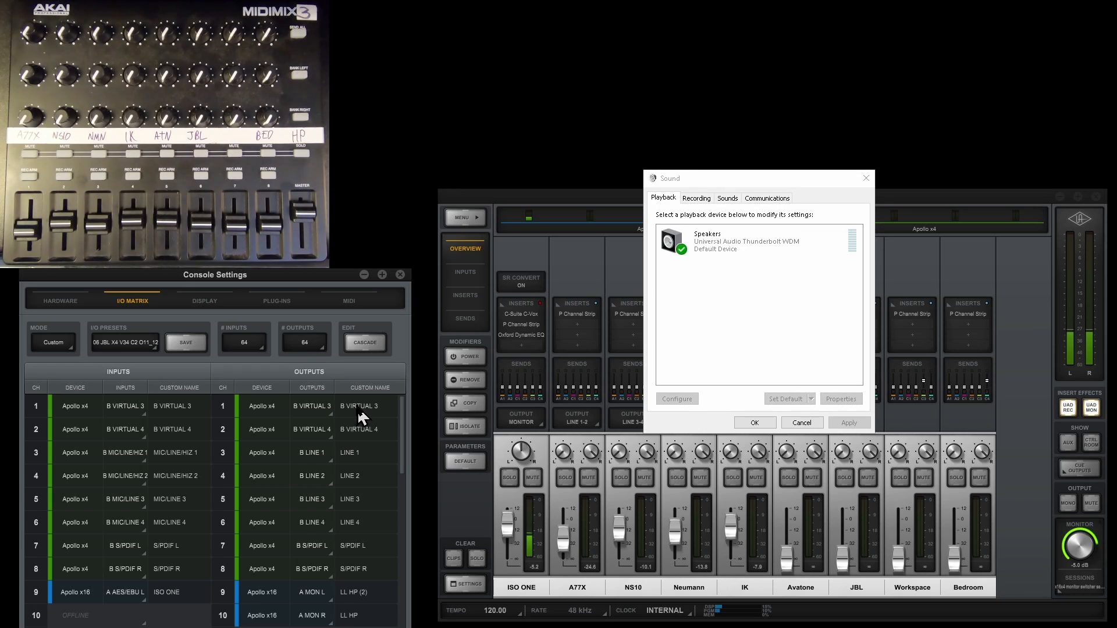
- Switch the I/O matrix to the preset 09 X16 MONITOR OUT
{"action": "left_click", "coordinate": [267, 418]}
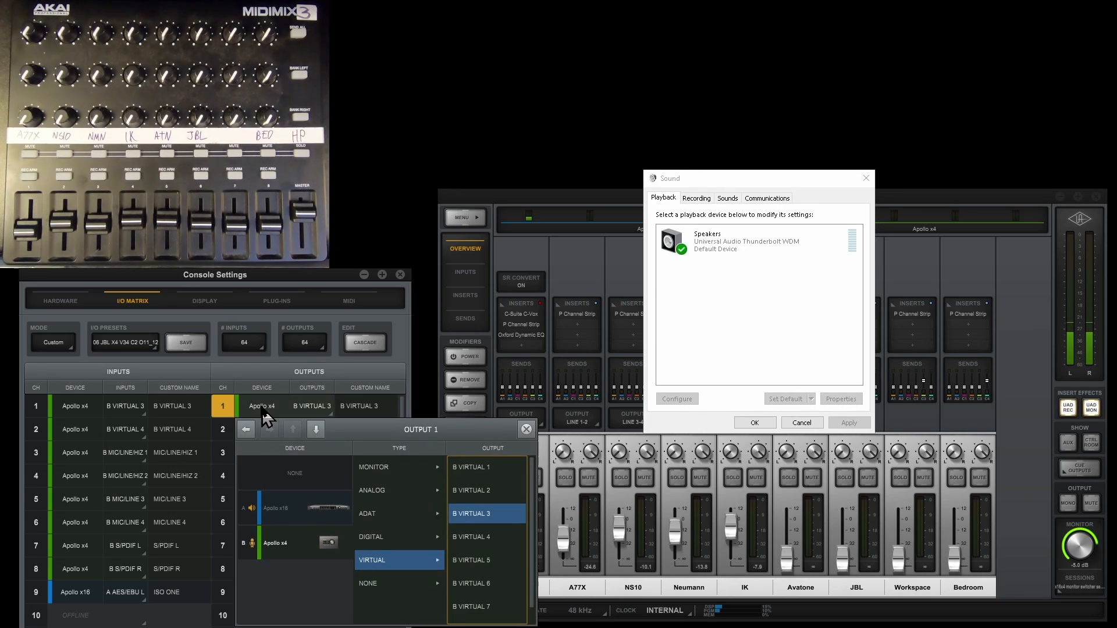
{"action": "left_click", "coordinate": [379, 406]}
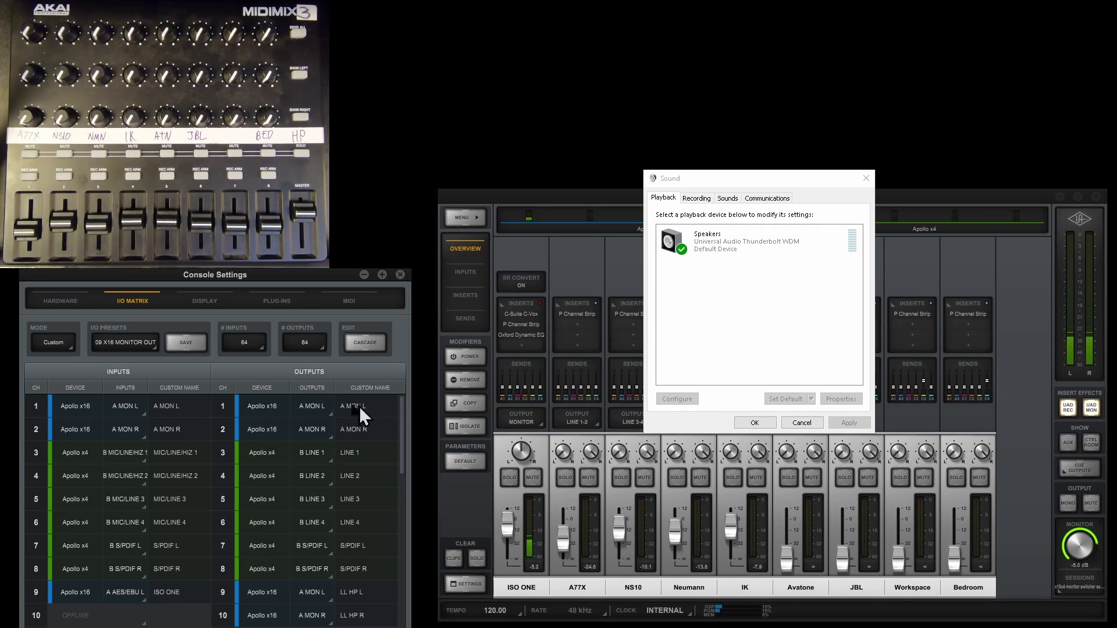
- Assign output channel 1 to A VIRTUAL 1 on the Apollo x16 and move the assignment window clear of the matrix
{"action": "left_click", "coordinate": [263, 407]}
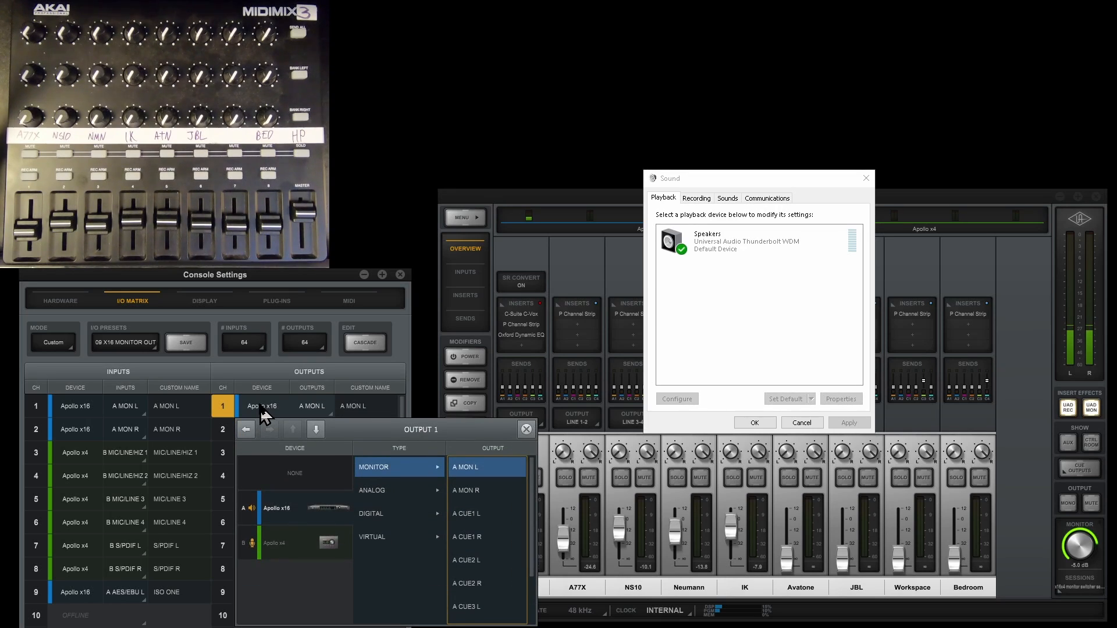
{"action": "left_click", "coordinate": [381, 515]}
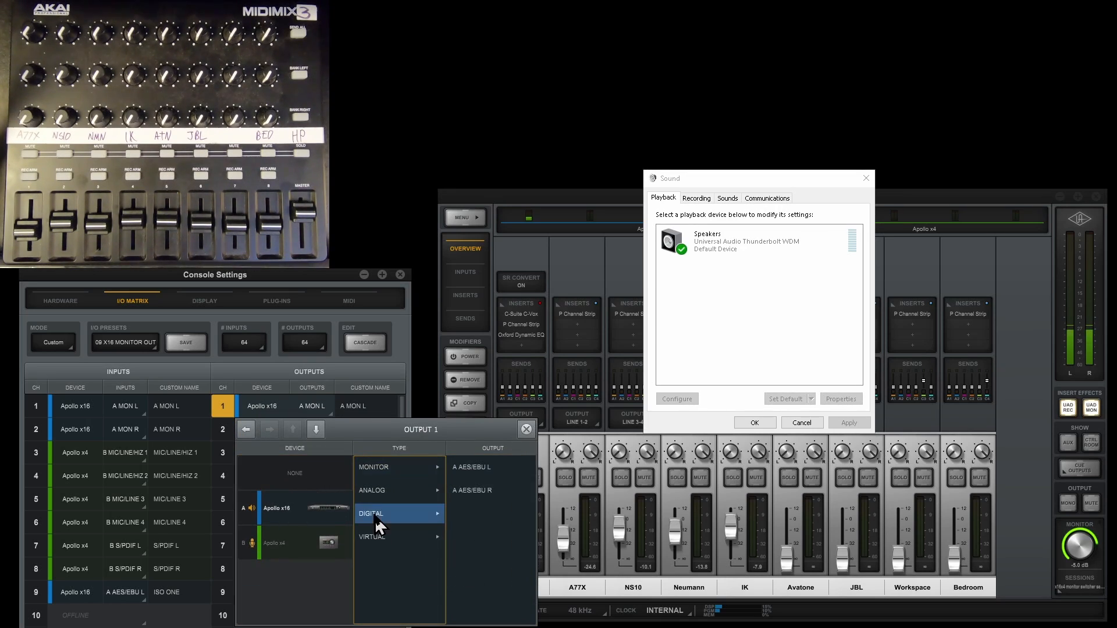
{"action": "left_click", "coordinate": [382, 536]}
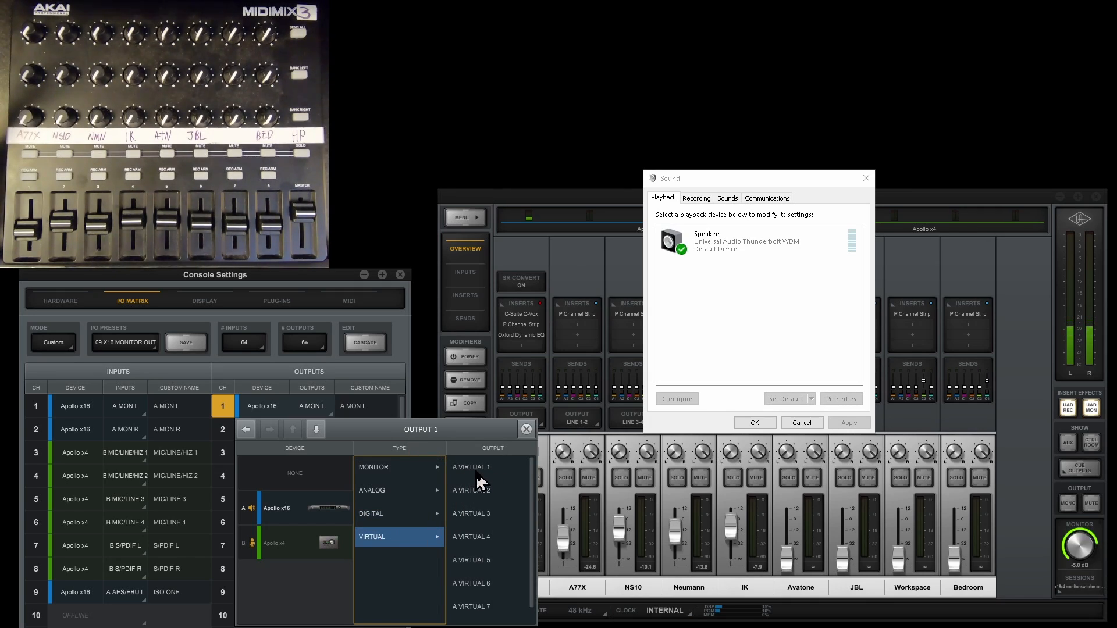
{"action": "left_click", "coordinate": [473, 468]}
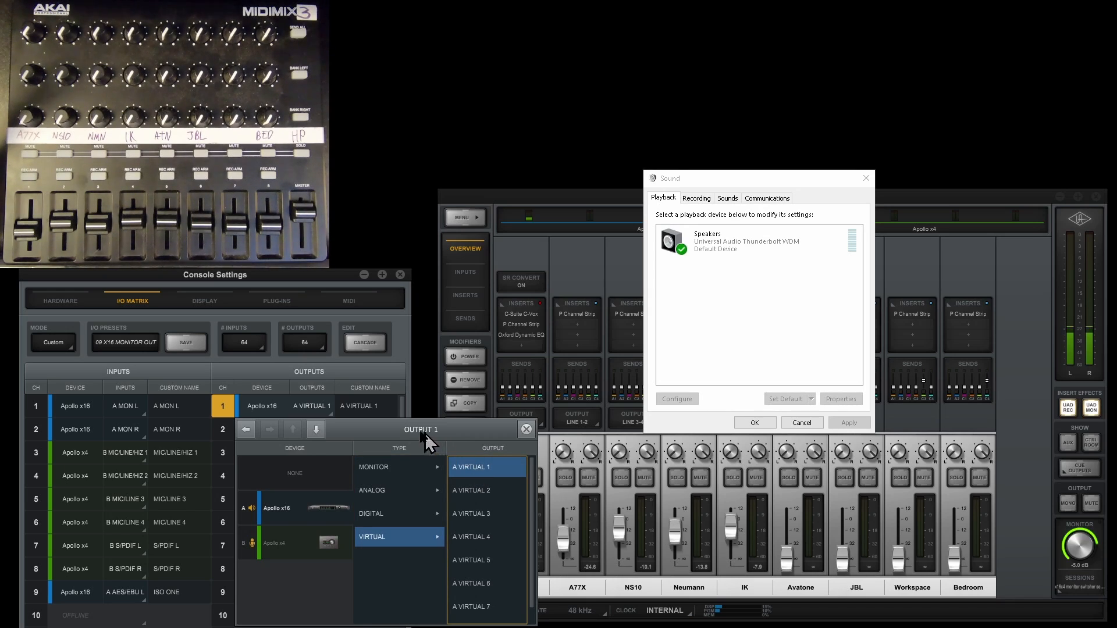
{"action": "left_click_drag", "start_coordinate": [387, 423], "coordinate": [568, 365]}
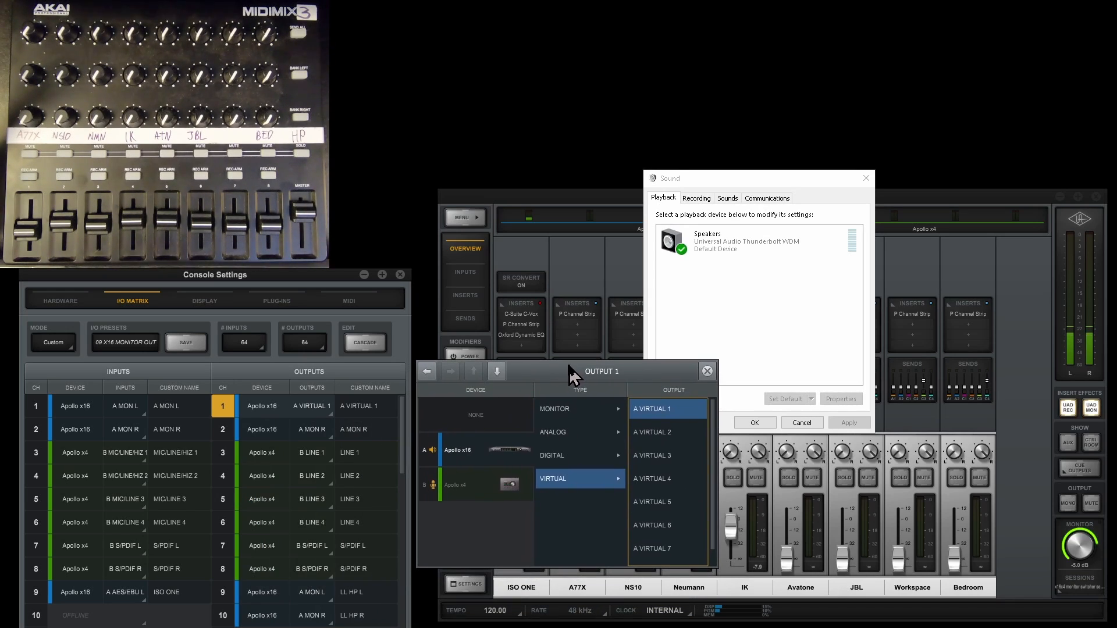
- Assign output channel 2 to A VIRTUAL 2 on the Apollo x16 and return to the mixer window
{"action": "left_click", "coordinate": [496, 372]}
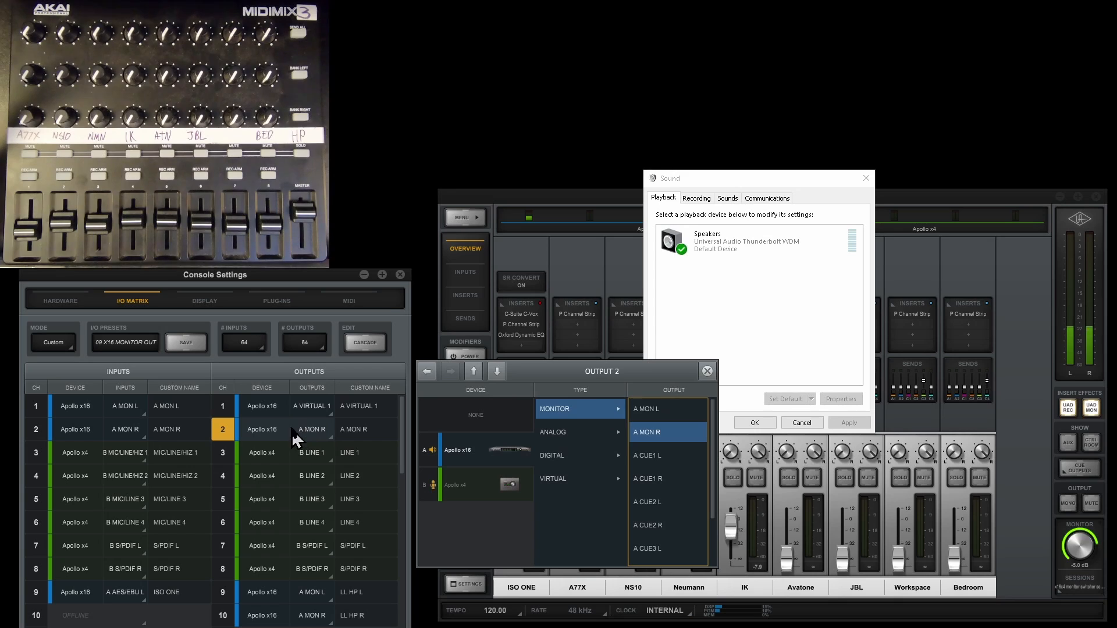
{"action": "left_click", "coordinate": [549, 477]}
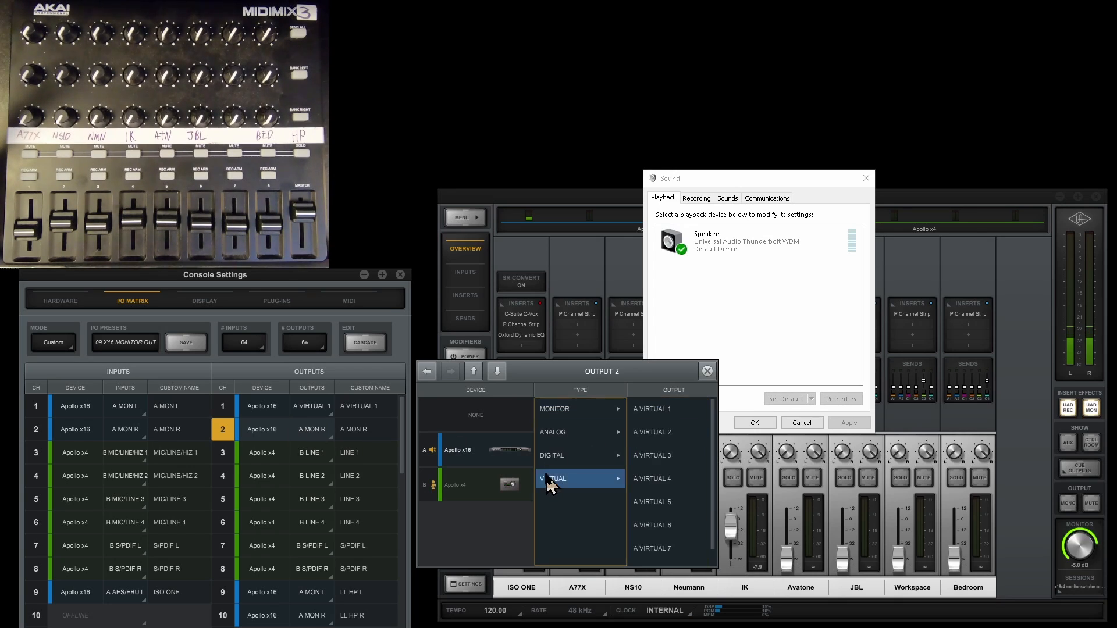
{"action": "left_click", "coordinate": [665, 438]}
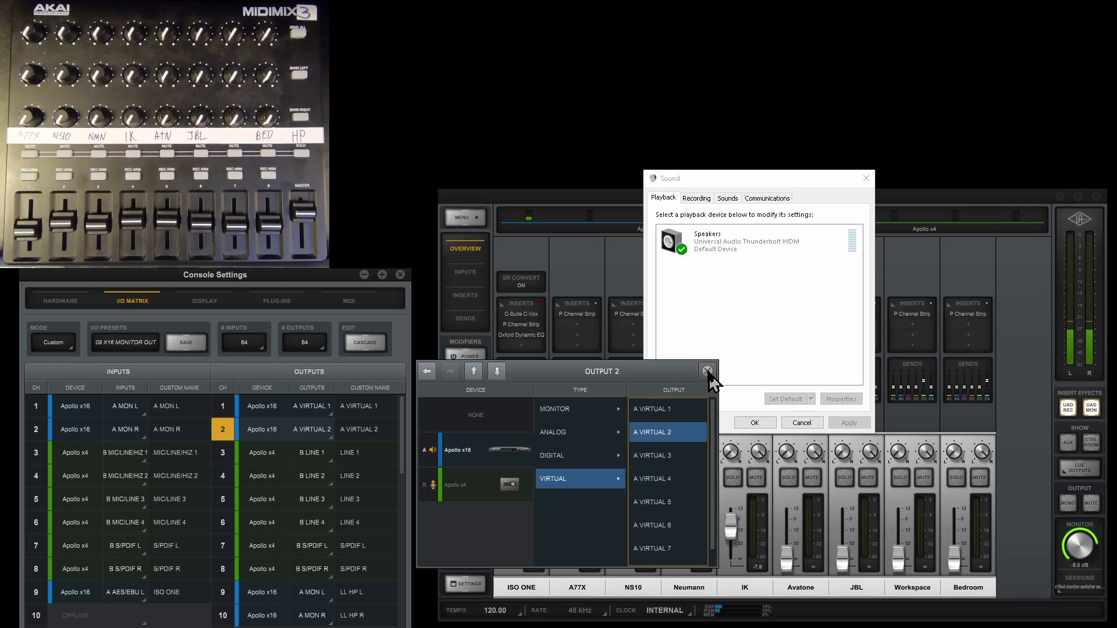
{"action": "left_click", "coordinate": [708, 371]}
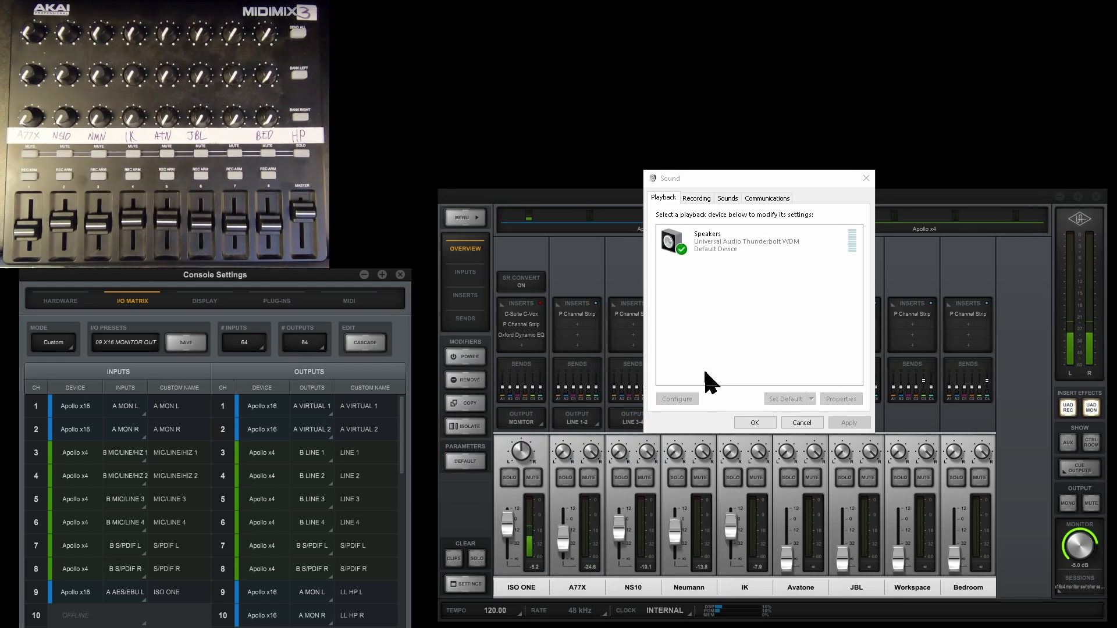
{"action": "left_click", "coordinate": [902, 209]}
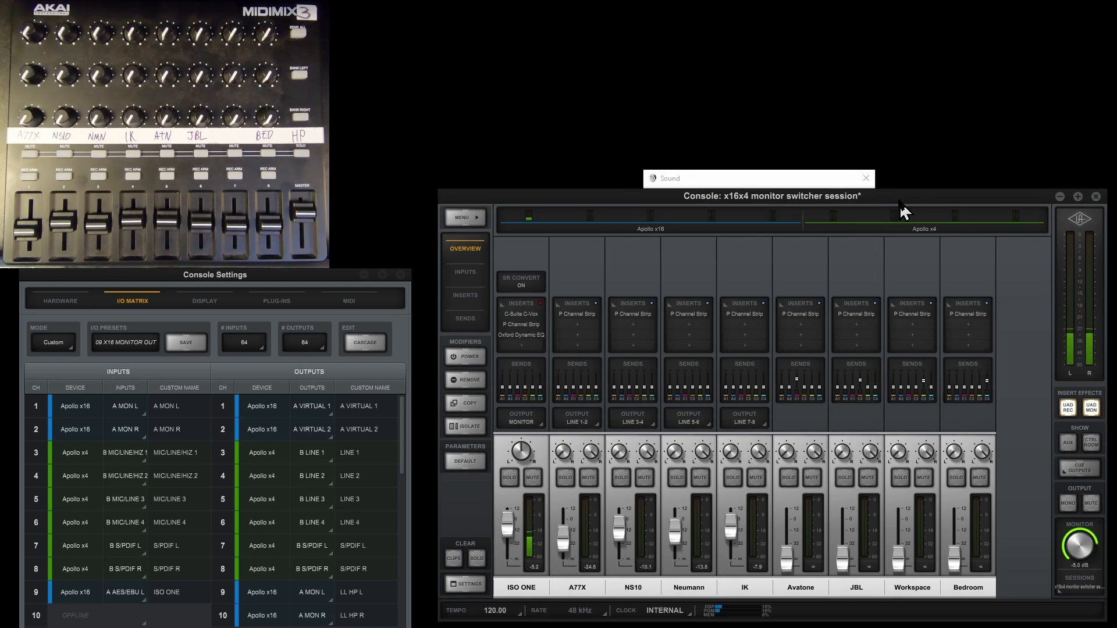
- Check the A77X channel's virtual input pair and inspect its Precision Channel Strip insert
{"action": "left_click", "coordinate": [578, 588]}
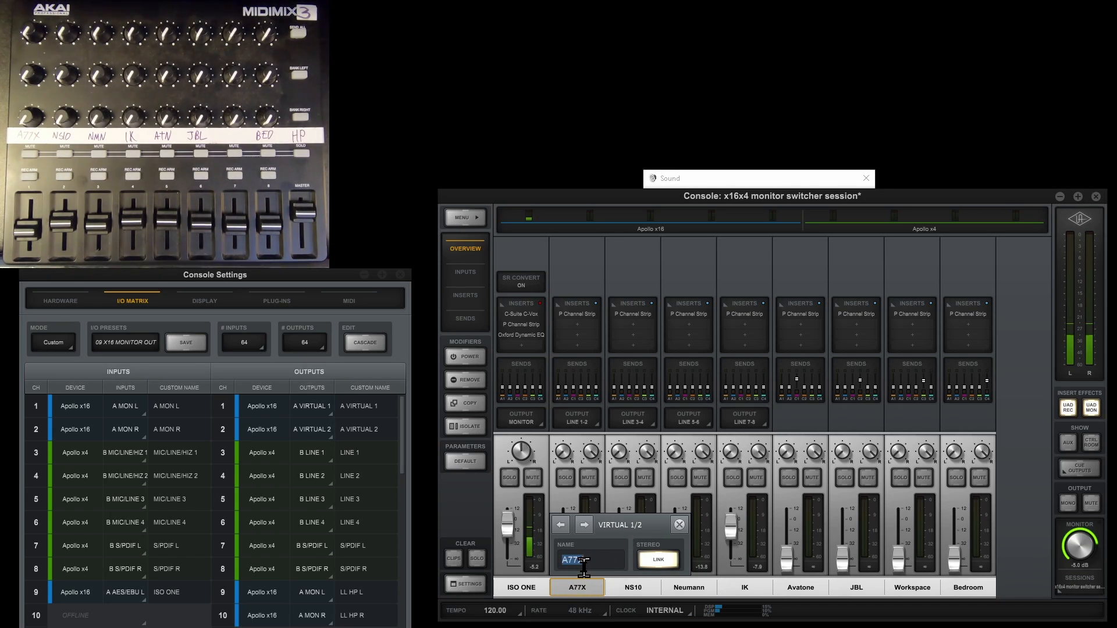
{"action": "left_click", "coordinate": [679, 525]}
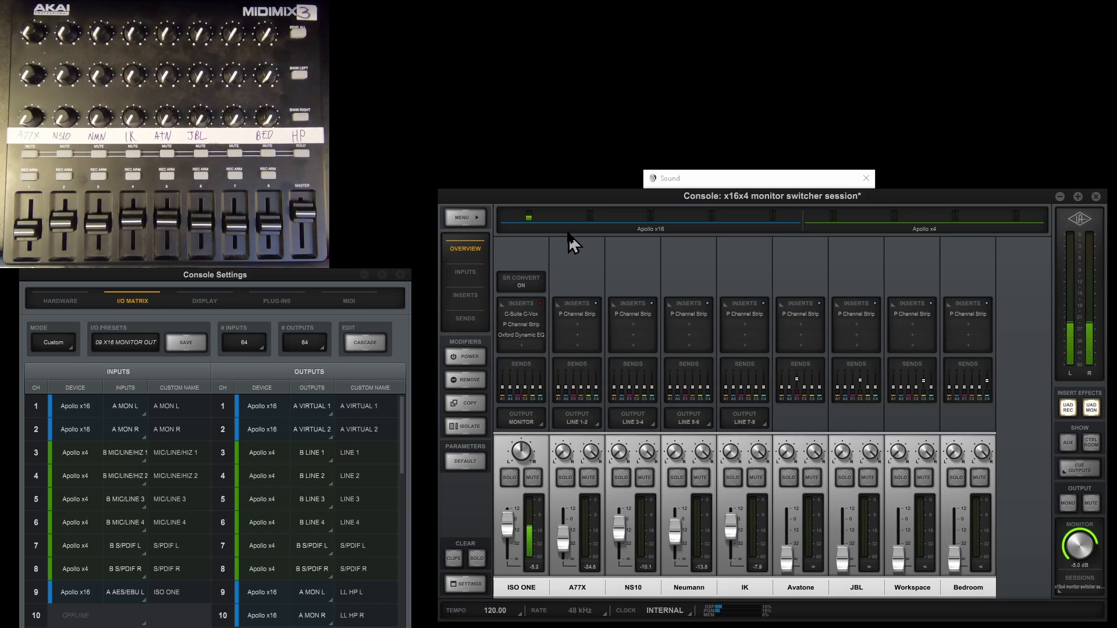
{"action": "left_click", "coordinate": [575, 317]}
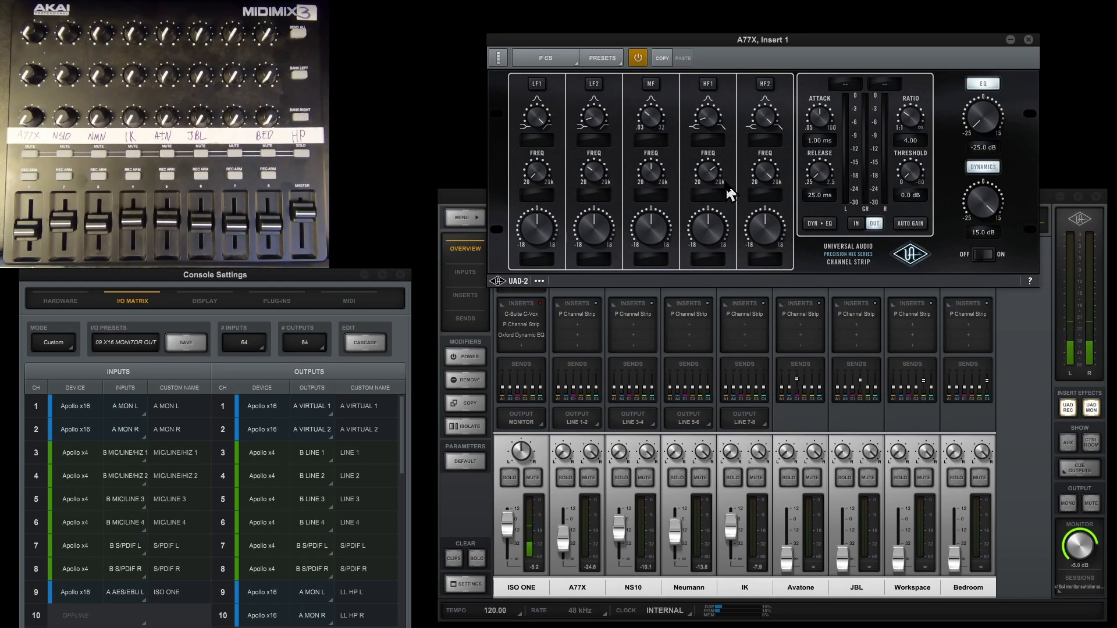
{"action": "left_click", "coordinate": [1028, 40]}
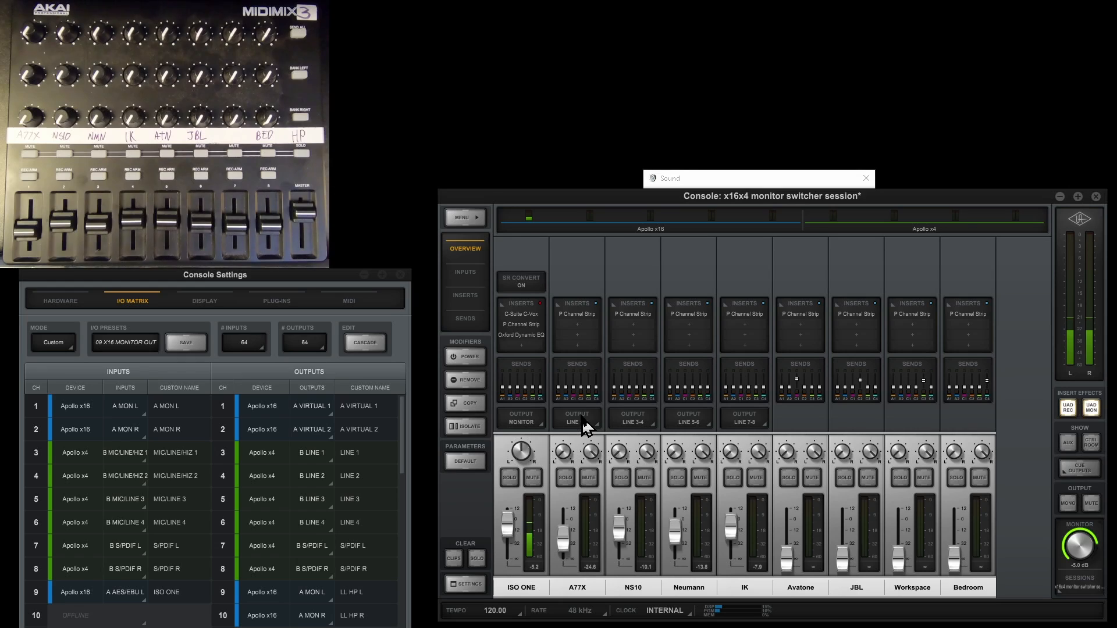
- Check the A77X channel's output routing options and compare them with its virtual input pair
{"action": "left_click", "coordinate": [582, 421]}
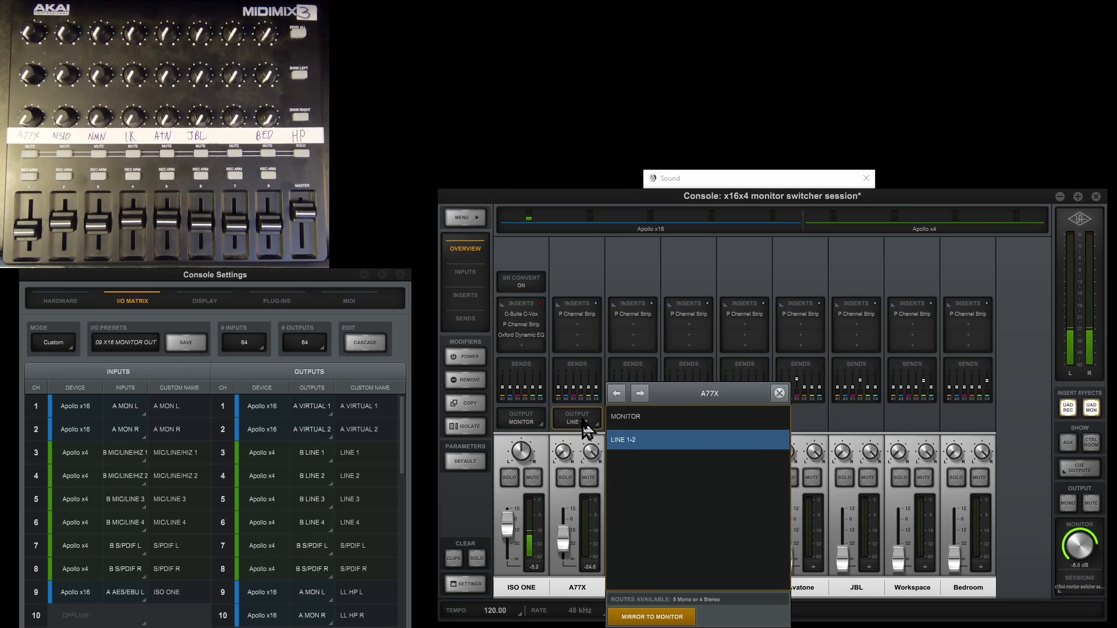
{"action": "left_click", "coordinate": [779, 393]}
{"action": "left_click", "coordinate": [577, 593]}
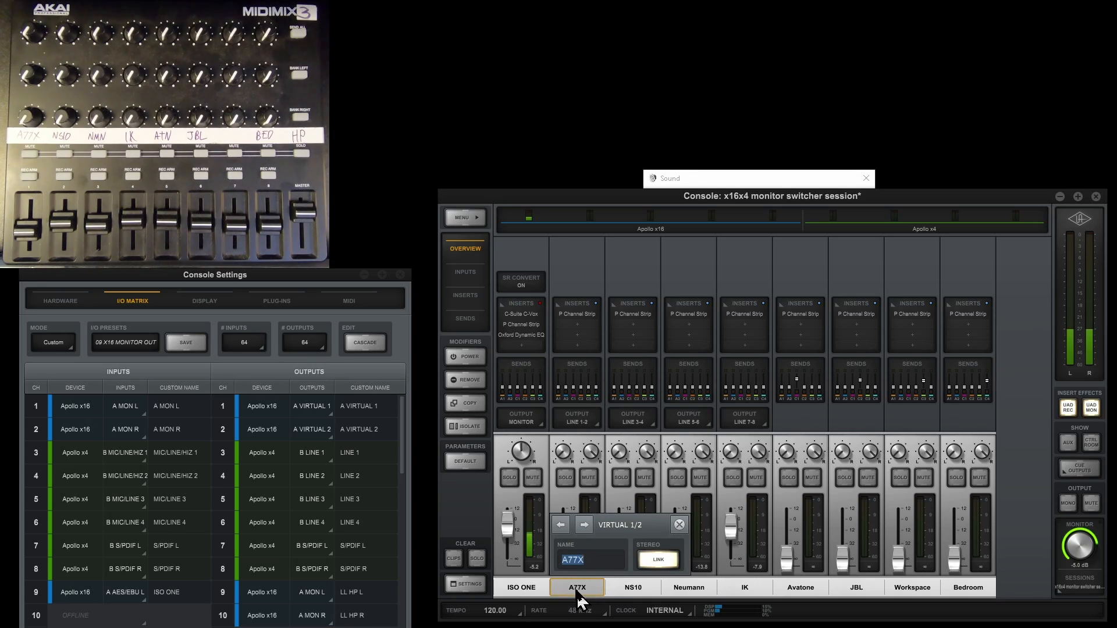
{"action": "left_click", "coordinate": [686, 531]}
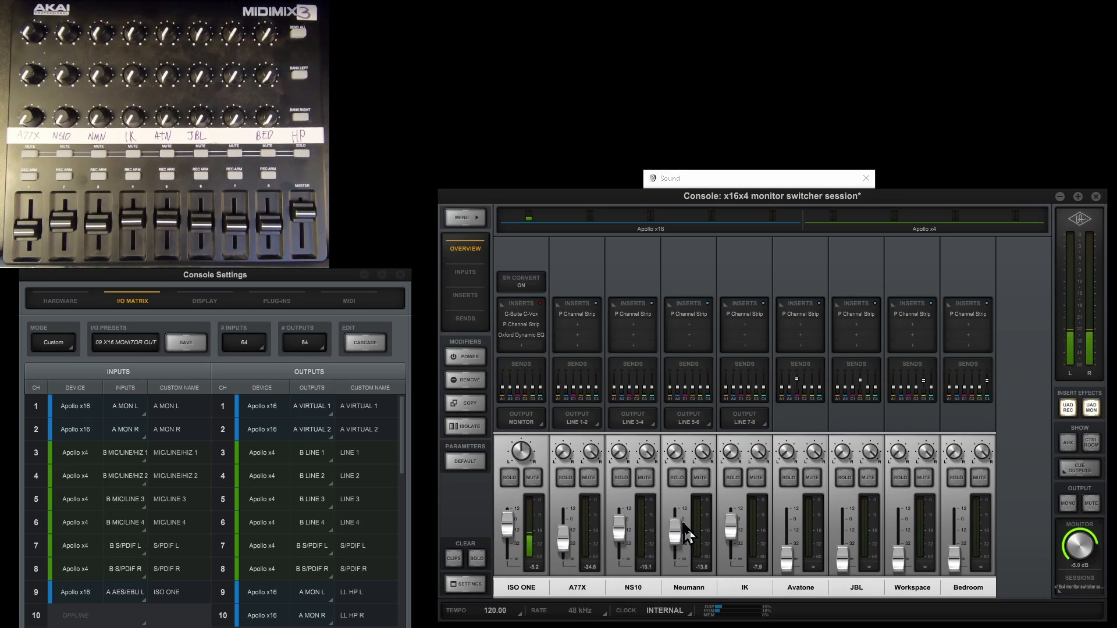
- Check the NS10 channel's output routing and its virtual input pair
{"action": "left_click", "coordinate": [636, 421]}
{"action": "left_click", "coordinate": [835, 393]}
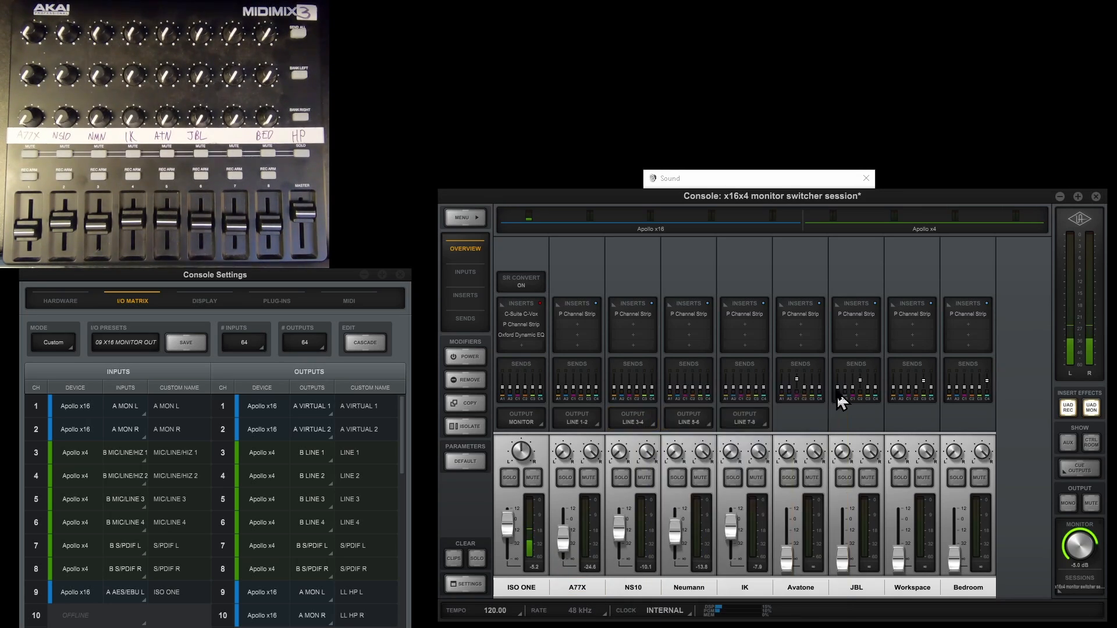
{"action": "left_click", "coordinate": [649, 590]}
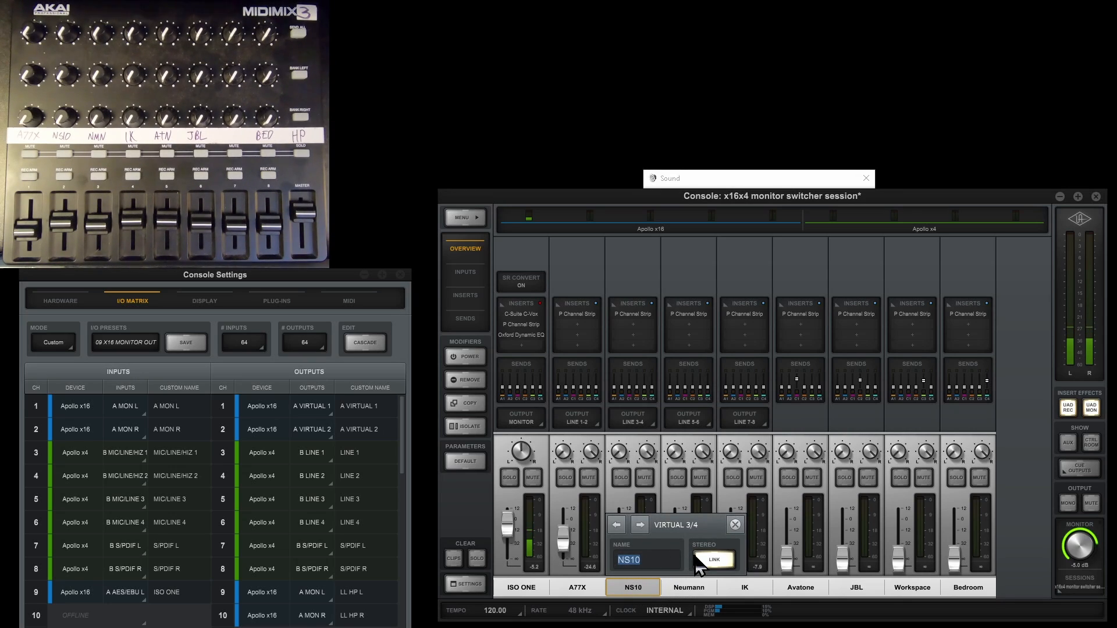
{"action": "left_click", "coordinate": [735, 524]}
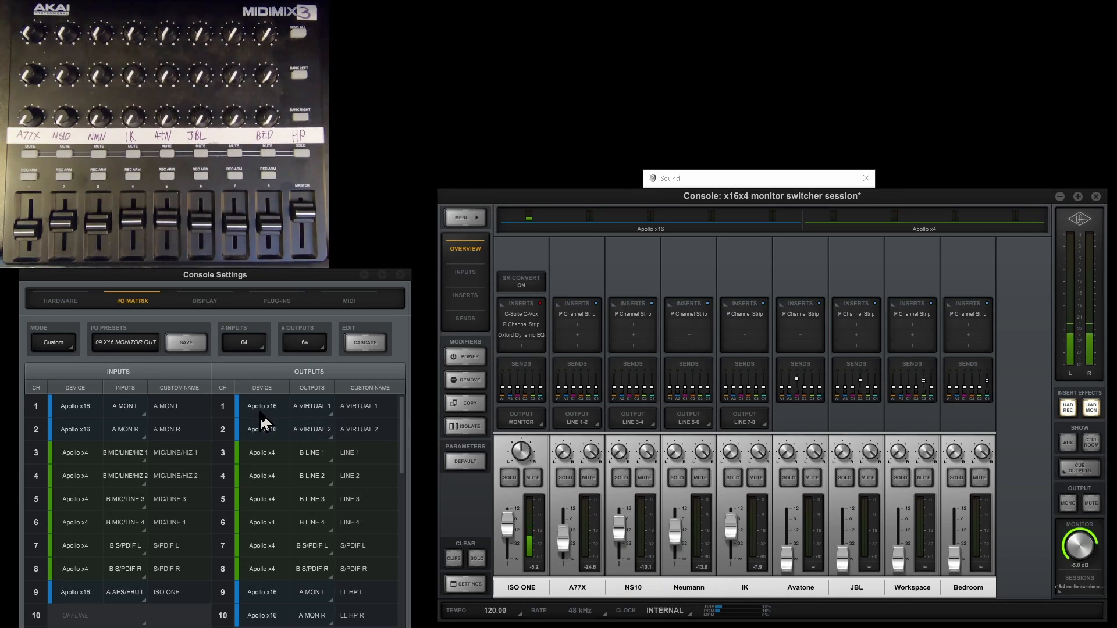
- Load the I/O matrix preset 02 NS10 x16 V34 O34
{"action": "left_click", "coordinate": [122, 347]}
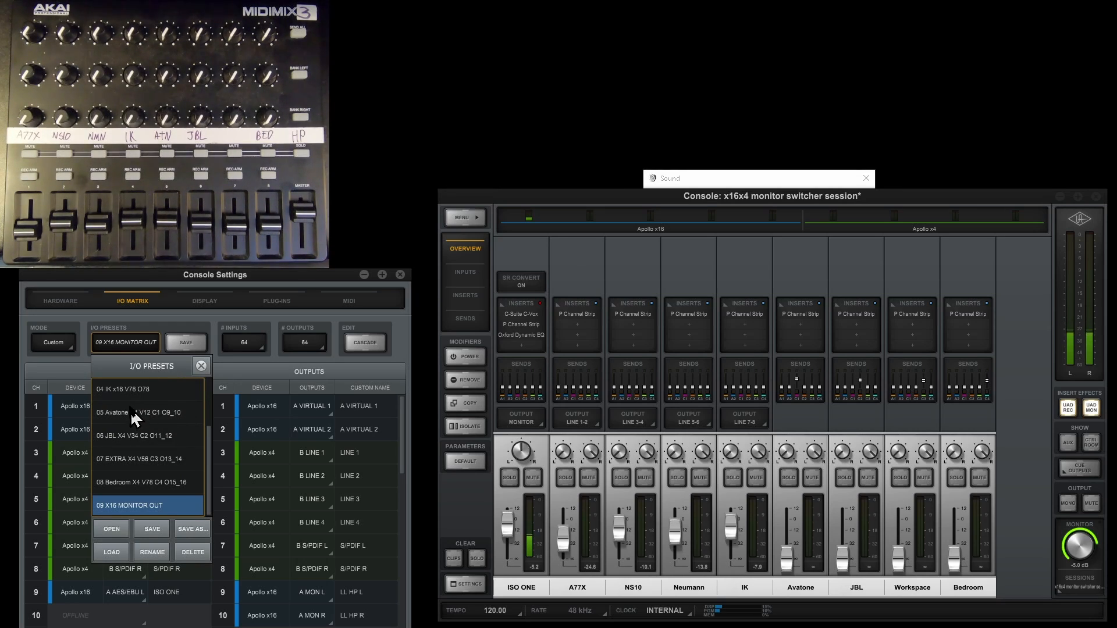
{"action": "scroll", "coordinate": [132, 410], "scroll_direction": "up", "scroll_amount": 1}
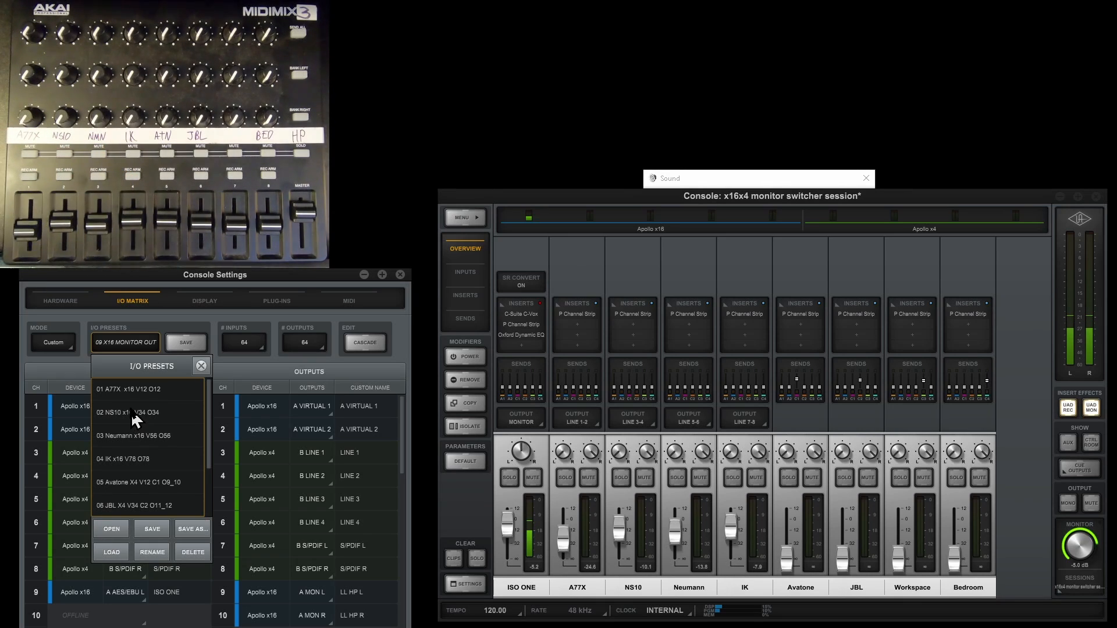
{"action": "left_click", "coordinate": [125, 414]}
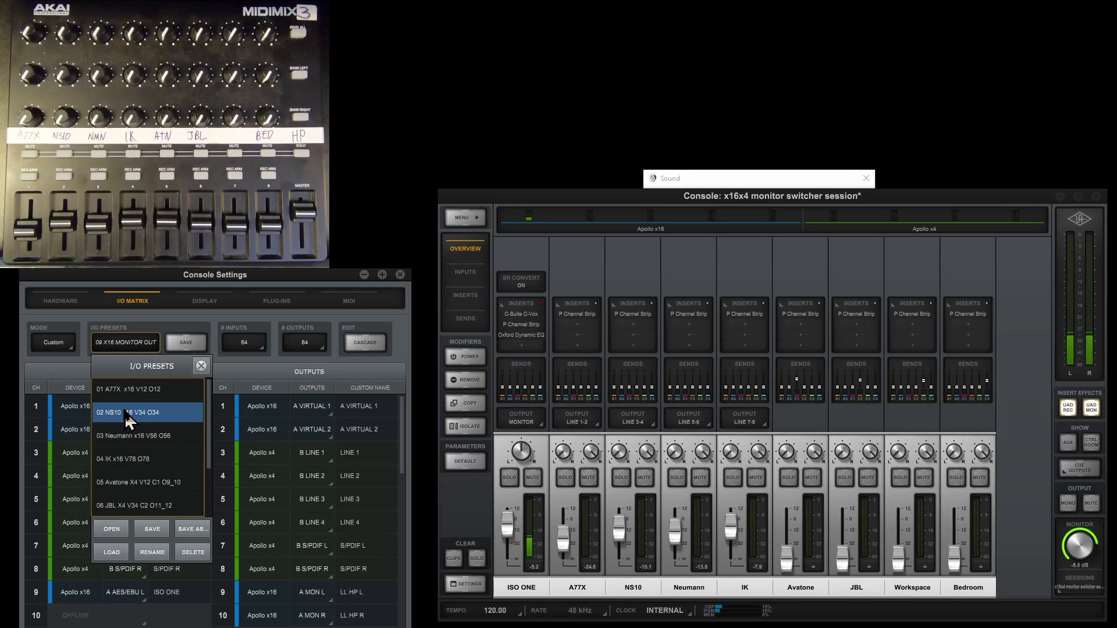
{"action": "double_click", "coordinate": [126, 413]}
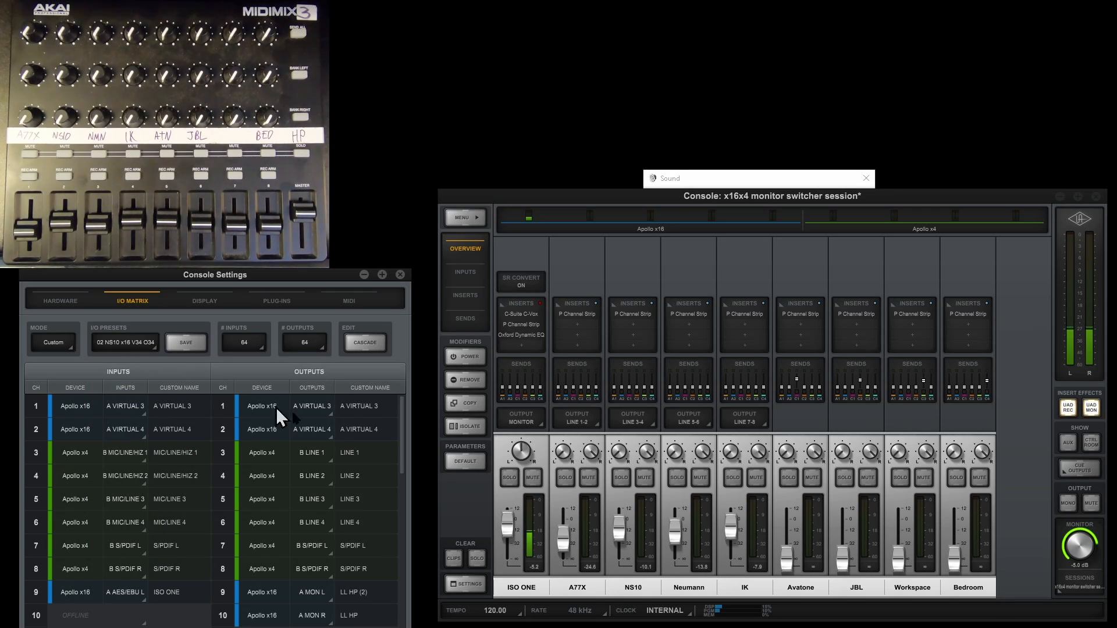
- Look over the I/O preset list again and lower the NS10 channel's fader in the mixer
{"action": "left_click", "coordinate": [109, 345]}
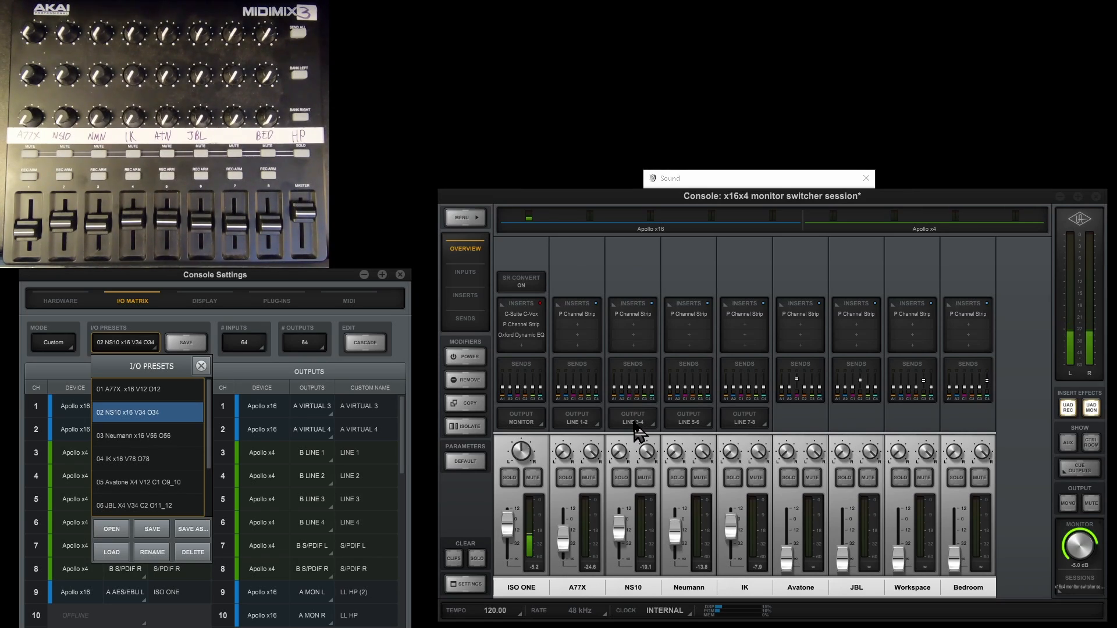
{"action": "left_click", "coordinate": [619, 531]}
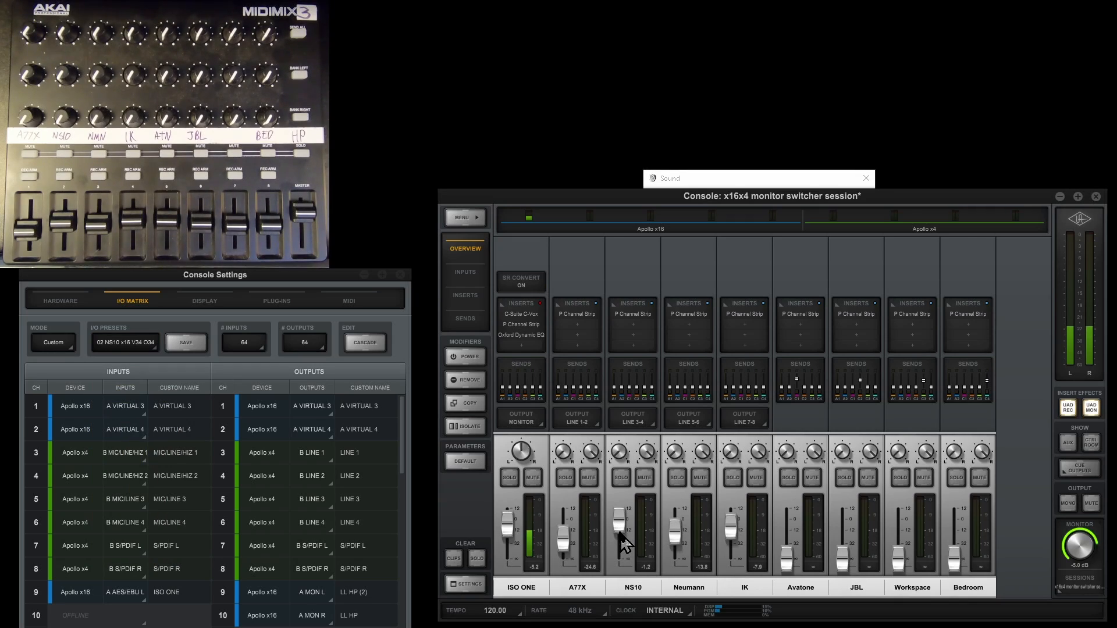
{"action": "left_click_drag", "start_coordinate": [621, 539], "coordinate": [621, 549]}
{"action": "left_click_drag", "start_coordinate": [616, 534], "coordinate": [620, 548]}
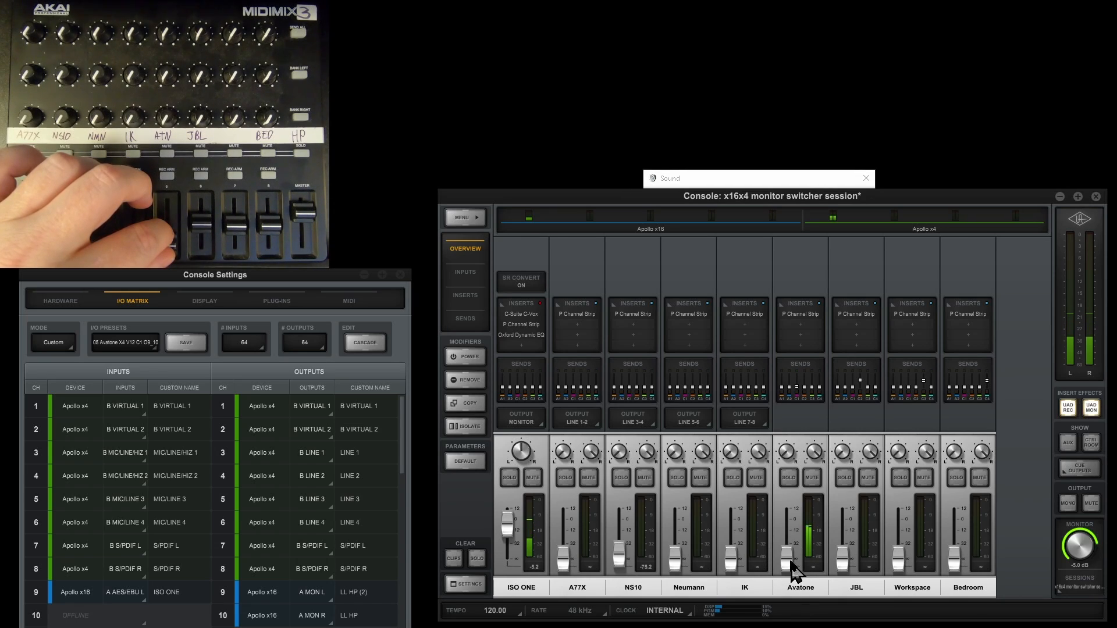
- Examine the cue sends of the Avatone and JBL channels along with the cue output assignments
{"action": "left_click", "coordinate": [812, 387]}
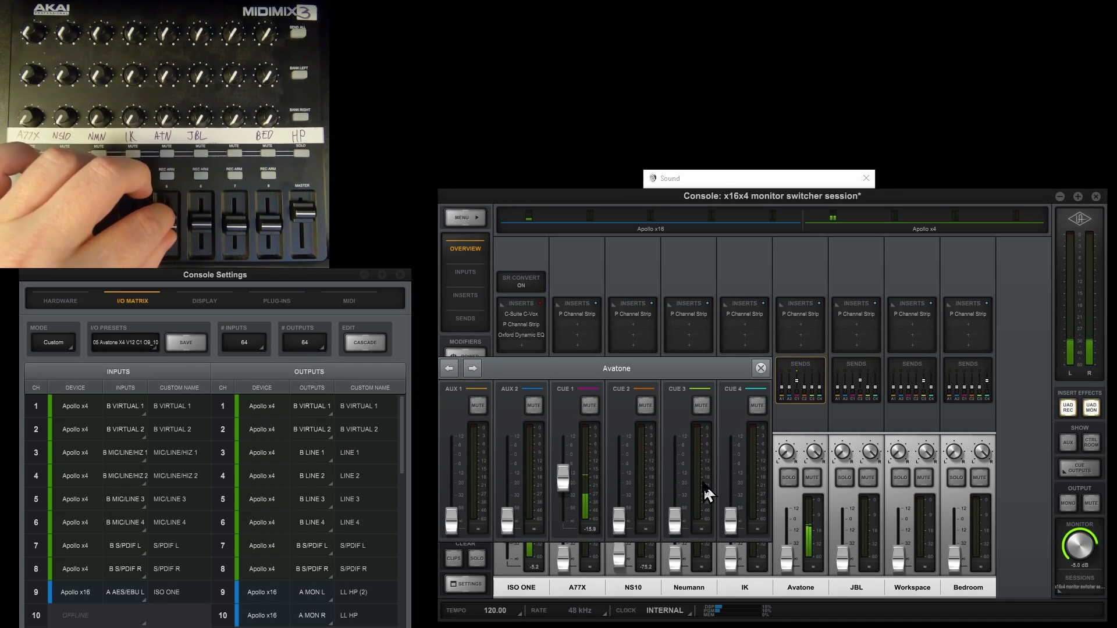
{"action": "left_click", "coordinate": [1079, 468]}
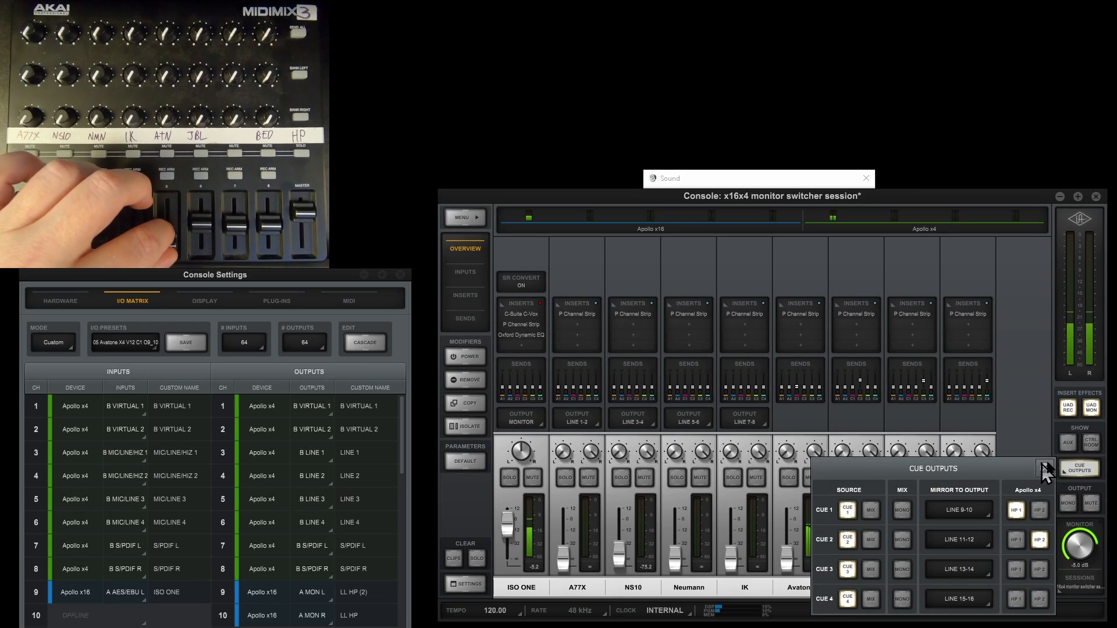
{"action": "left_click", "coordinate": [838, 391]}
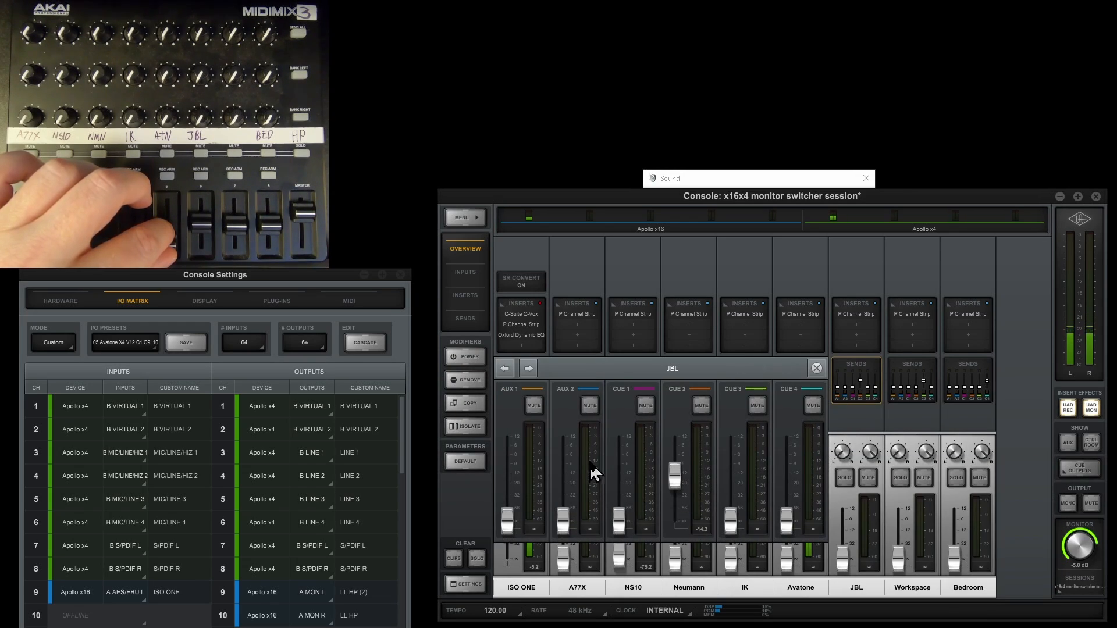
{"action": "left_click", "coordinate": [816, 368]}
- Raise the Avatone channel's CUE 1 send to about -13.8 dB
{"action": "left_click", "coordinate": [798, 389]}
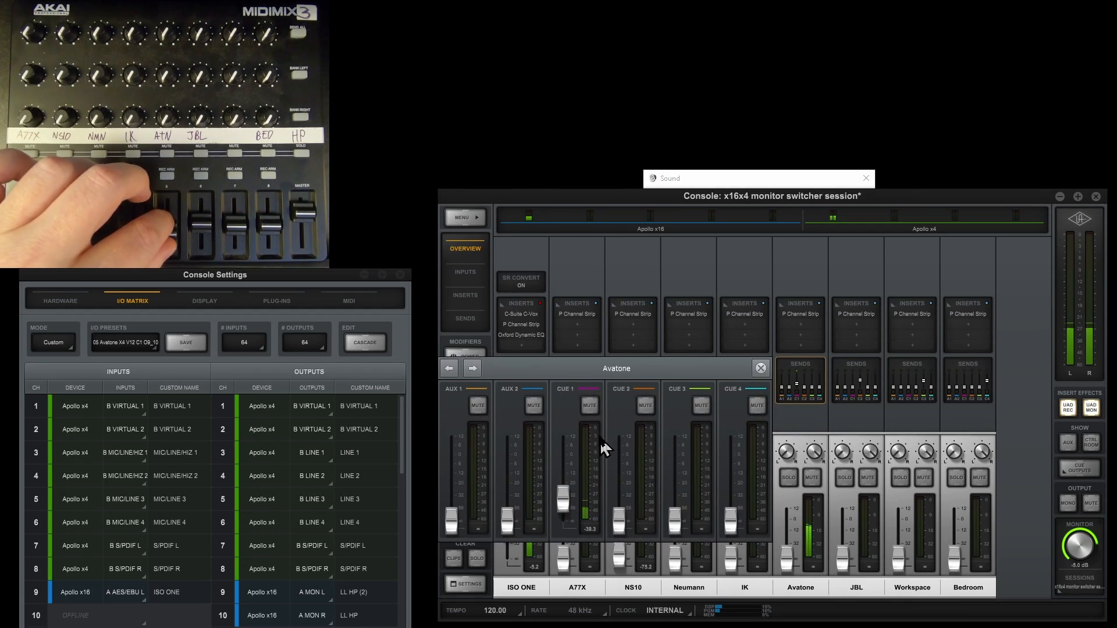
{"action": "left_click_drag", "start_coordinate": [563, 515], "coordinate": [573, 490]}
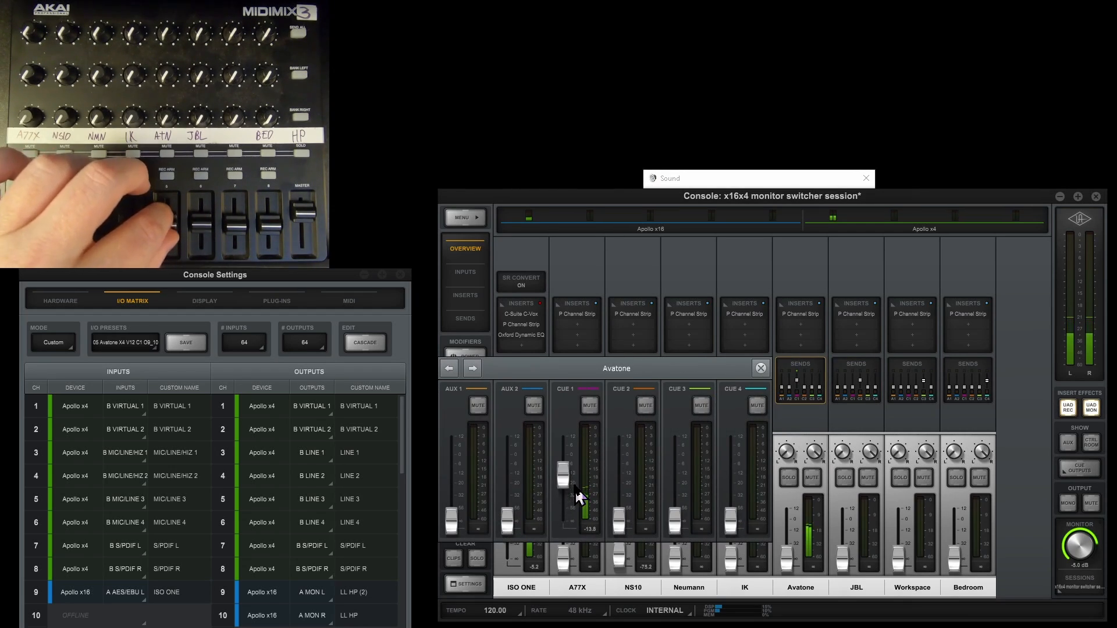
- Examine CUE 1's source, headphone assignment and mirror output options, keeping LINE 9-10 as its mirror
{"action": "left_click", "coordinate": [1068, 472]}
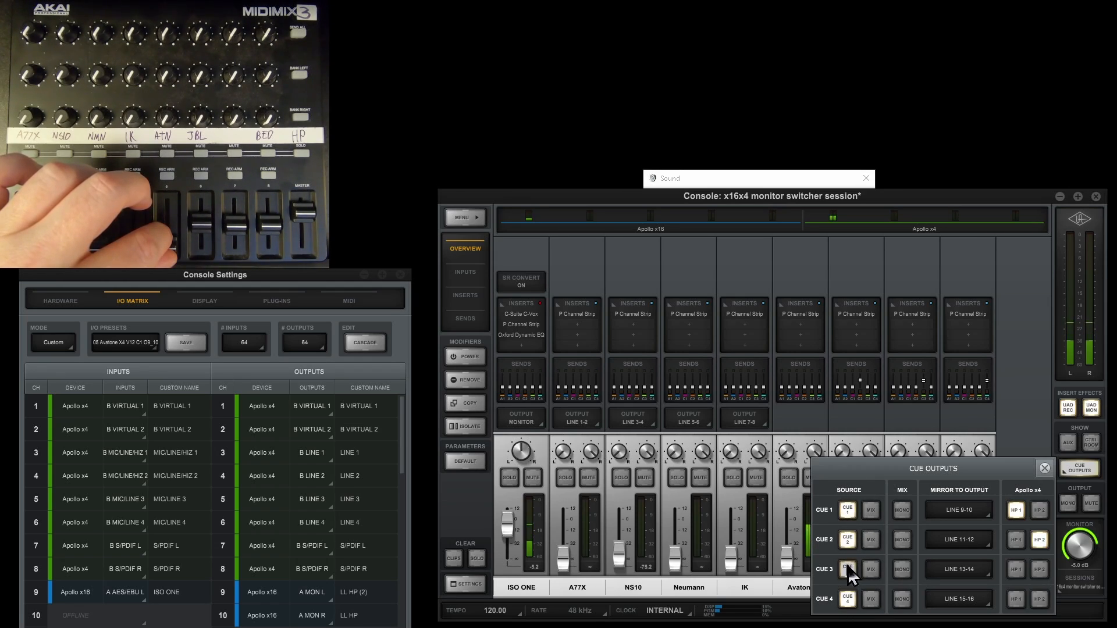
{"action": "left_click", "coordinate": [1019, 508]}
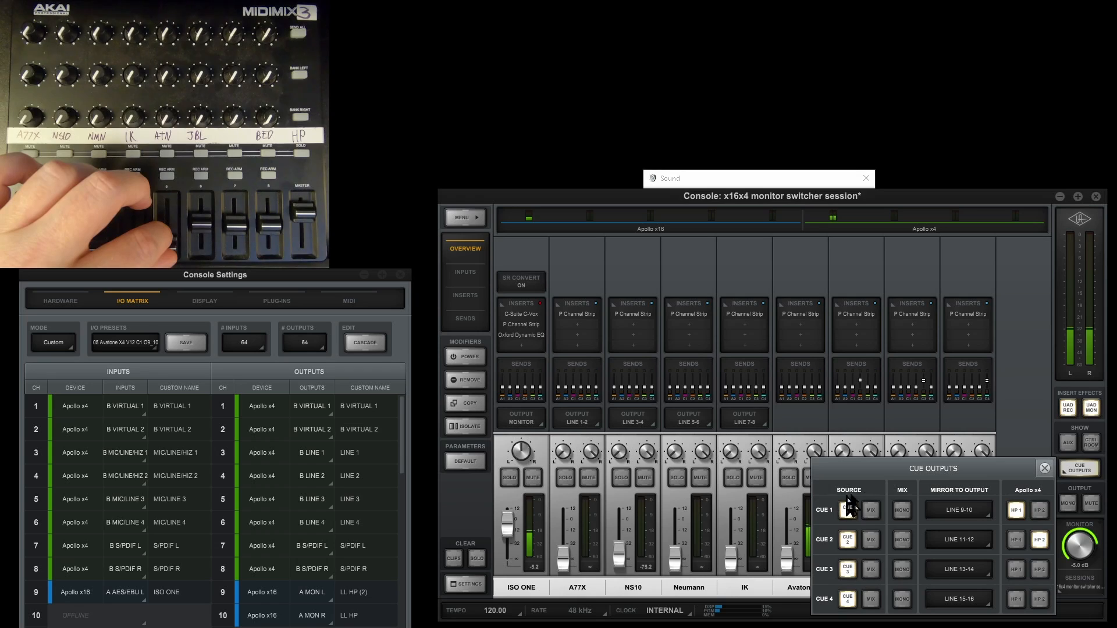
{"action": "left_click", "coordinate": [959, 511]}
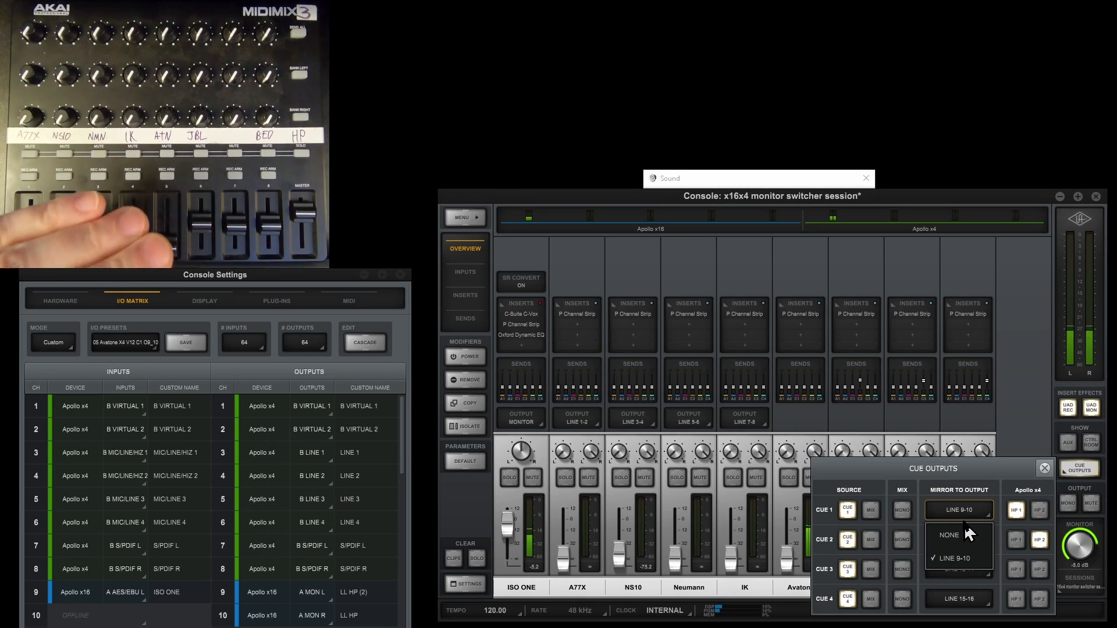
{"action": "left_click", "coordinate": [959, 566]}
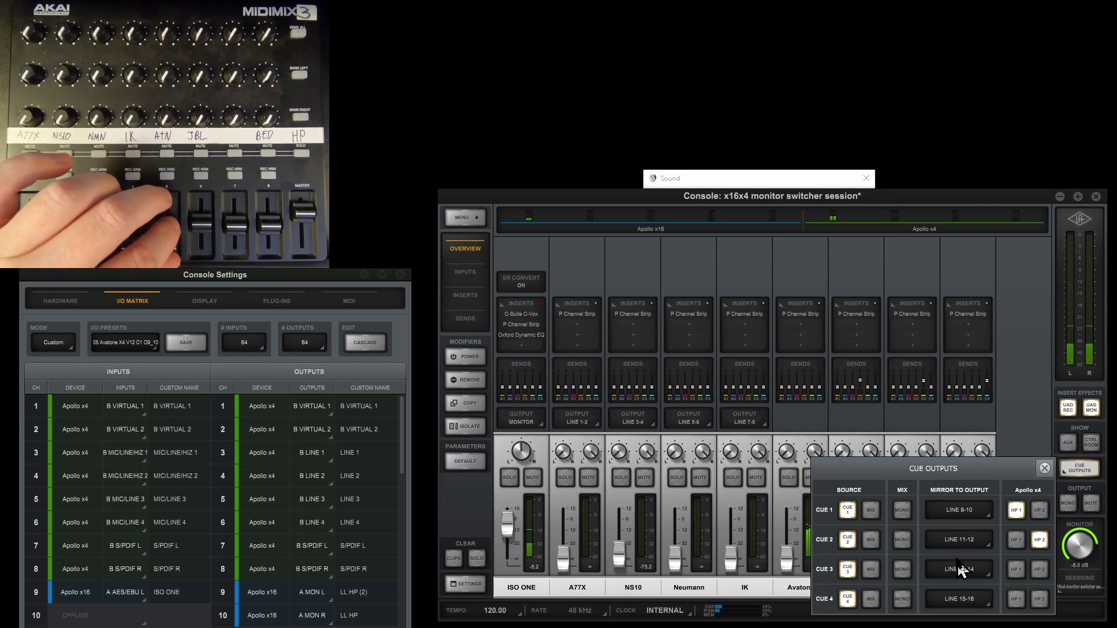
{"action": "left_click", "coordinate": [1045, 468]}
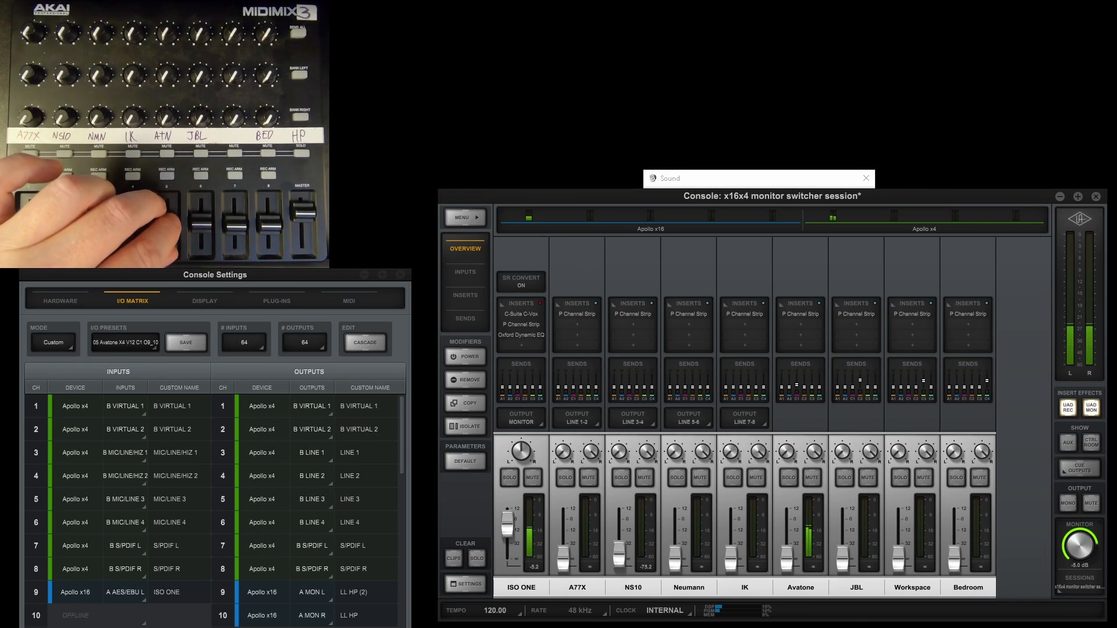
- Check the Avatone channel's I/O matrix assignment and virtual input pair, and inspect its Precision Channel Strip insert
{"action": "left_click", "coordinate": [209, 280]}
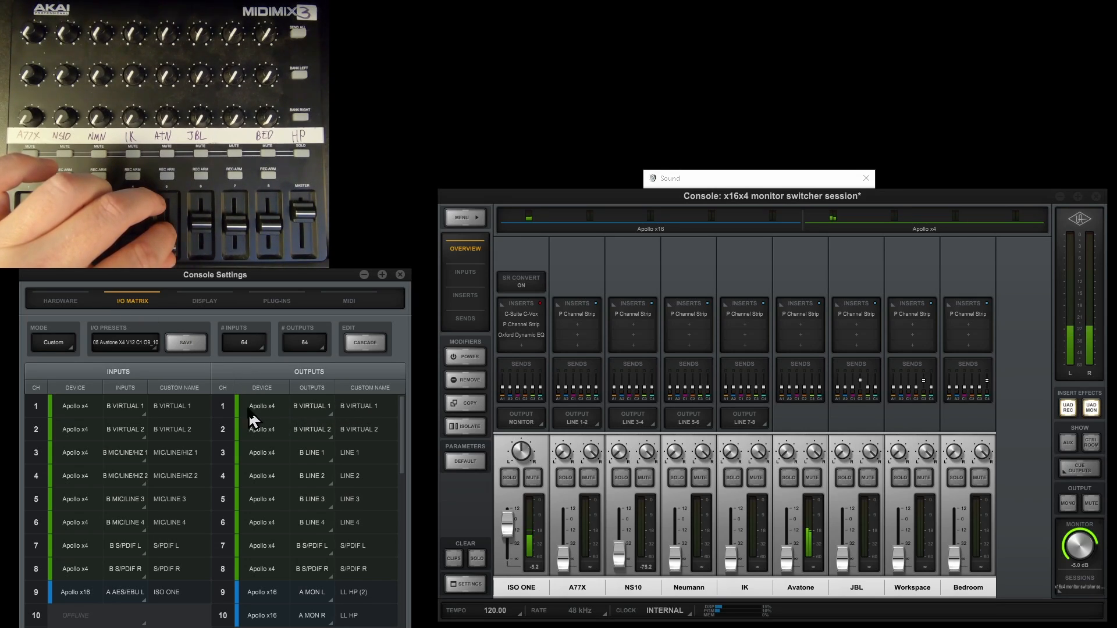
{"action": "left_click", "coordinate": [802, 588]}
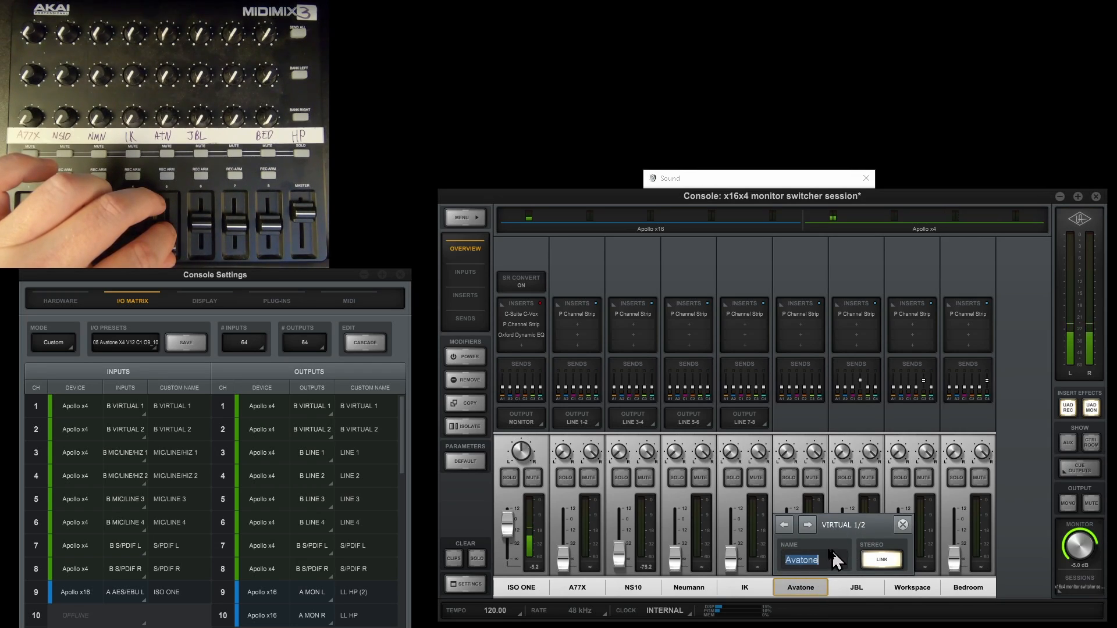
{"action": "left_click", "coordinate": [902, 524]}
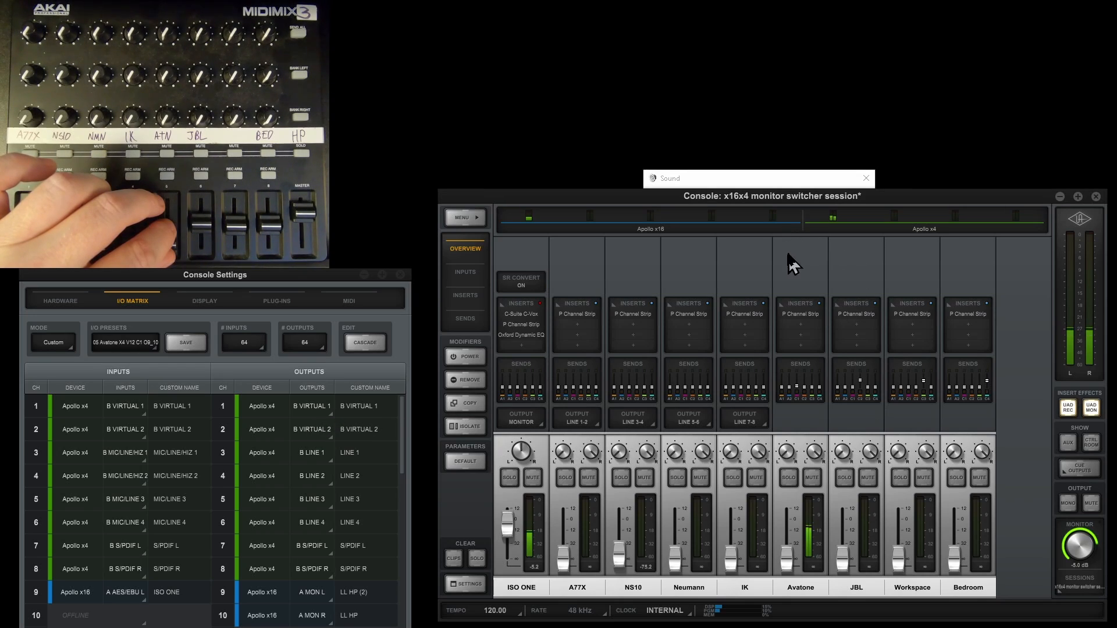
{"action": "left_click", "coordinate": [799, 316]}
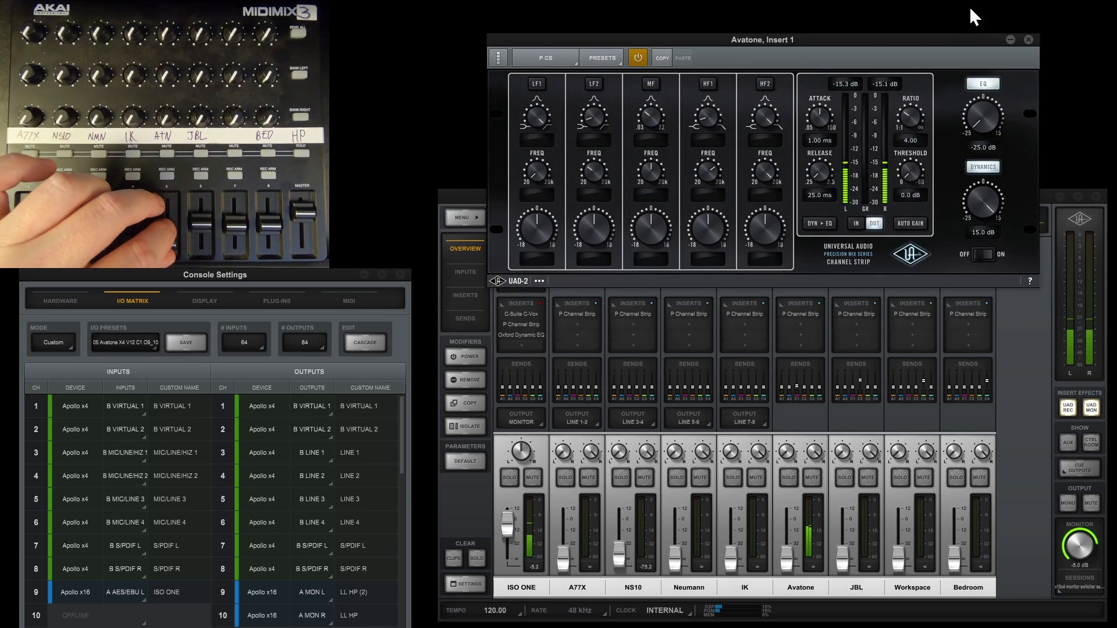
{"action": "left_click", "coordinate": [1028, 39]}
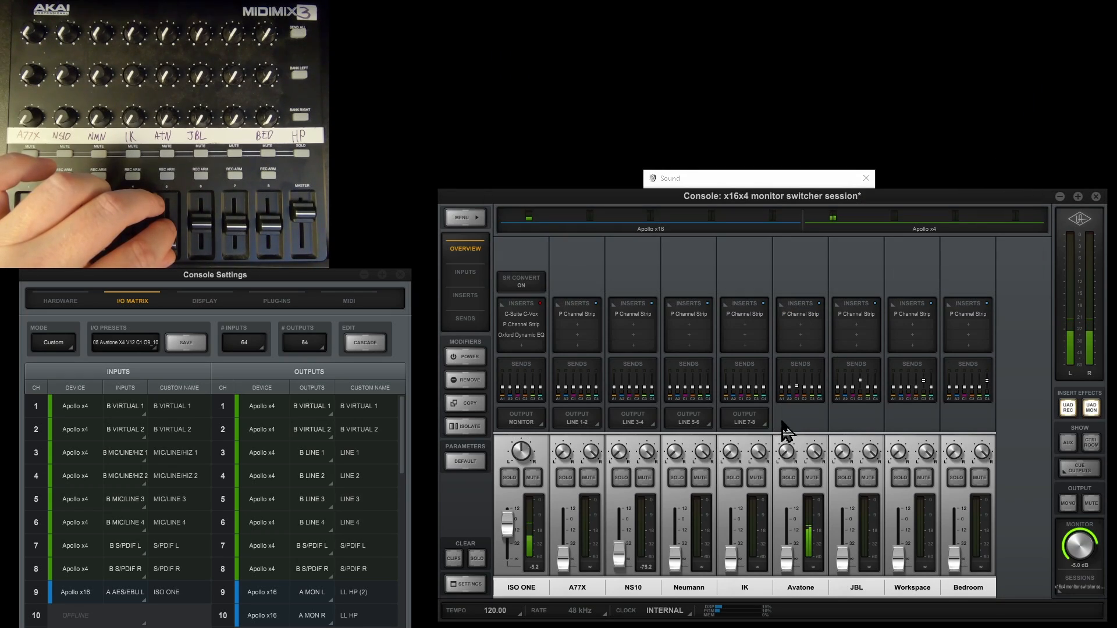
- Check the Avatone channel's CUE 1 send and the line output that CUE 1 mirrors to
{"action": "left_click", "coordinate": [803, 387]}
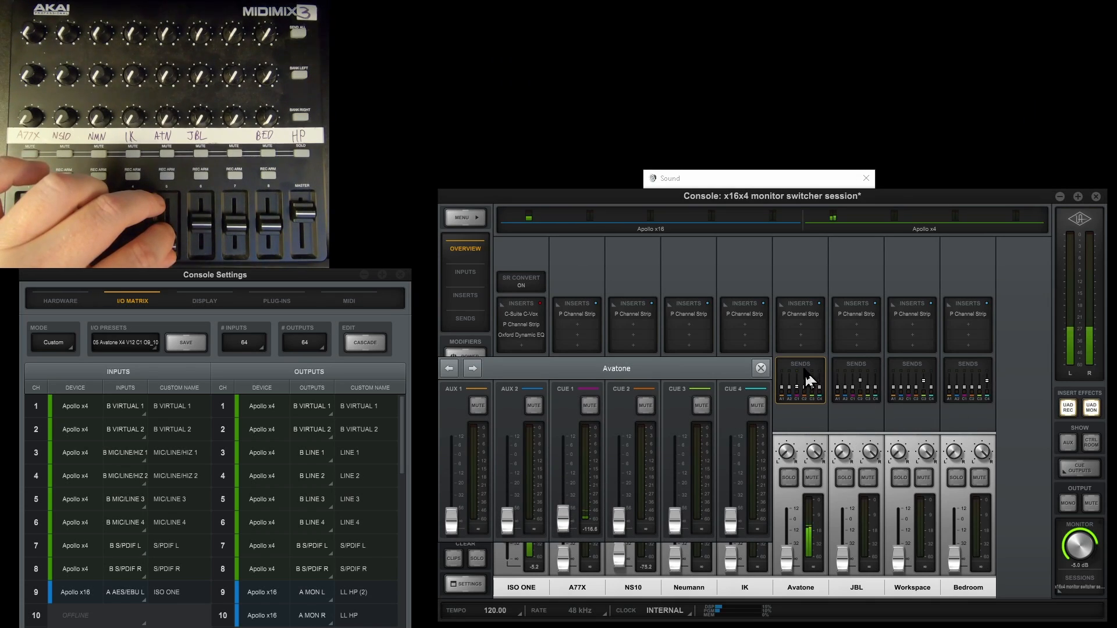
{"action": "left_click", "coordinate": [1081, 469]}
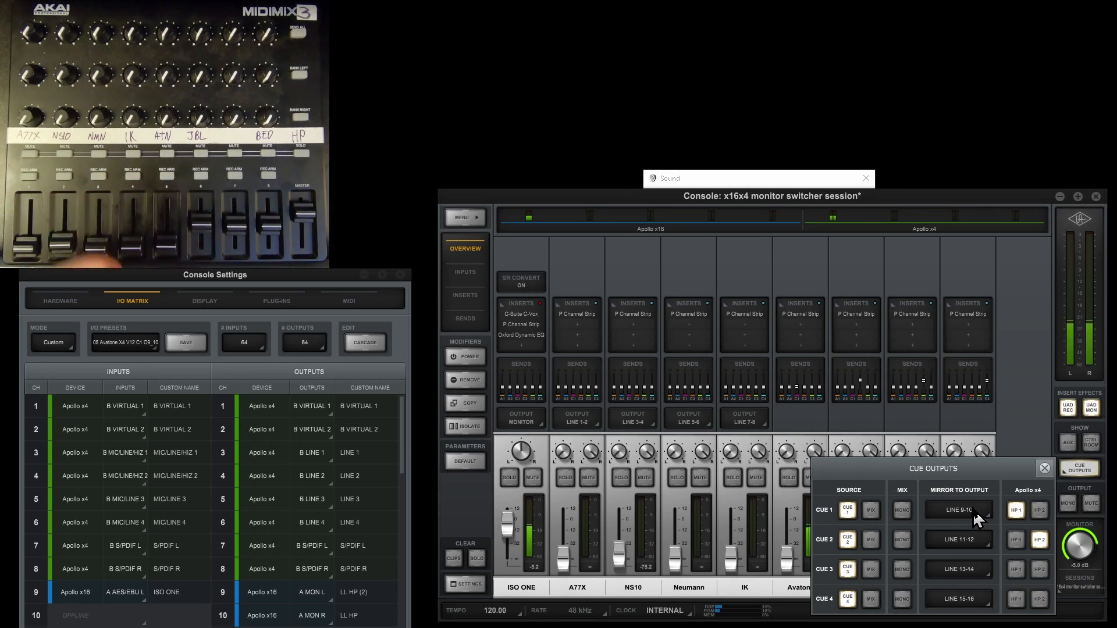
{"action": "left_click", "coordinate": [1044, 468]}
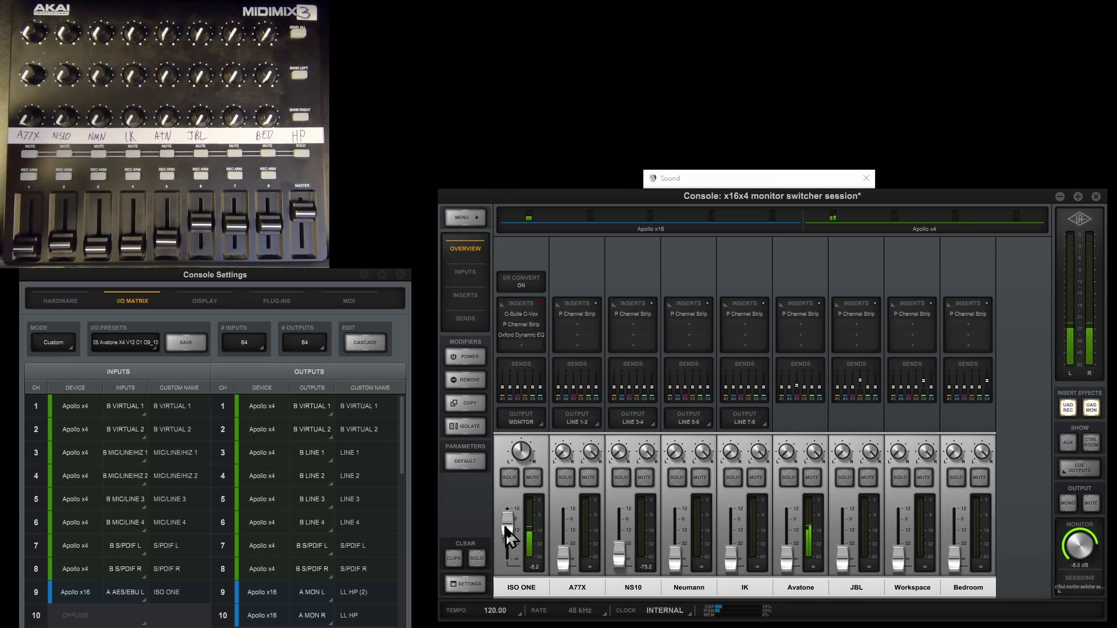
- Adjust the ISO ONE channel's fader and try the monitor level at -4.0 dB
{"action": "left_click_drag", "start_coordinate": [506, 527], "coordinate": [511, 531]}
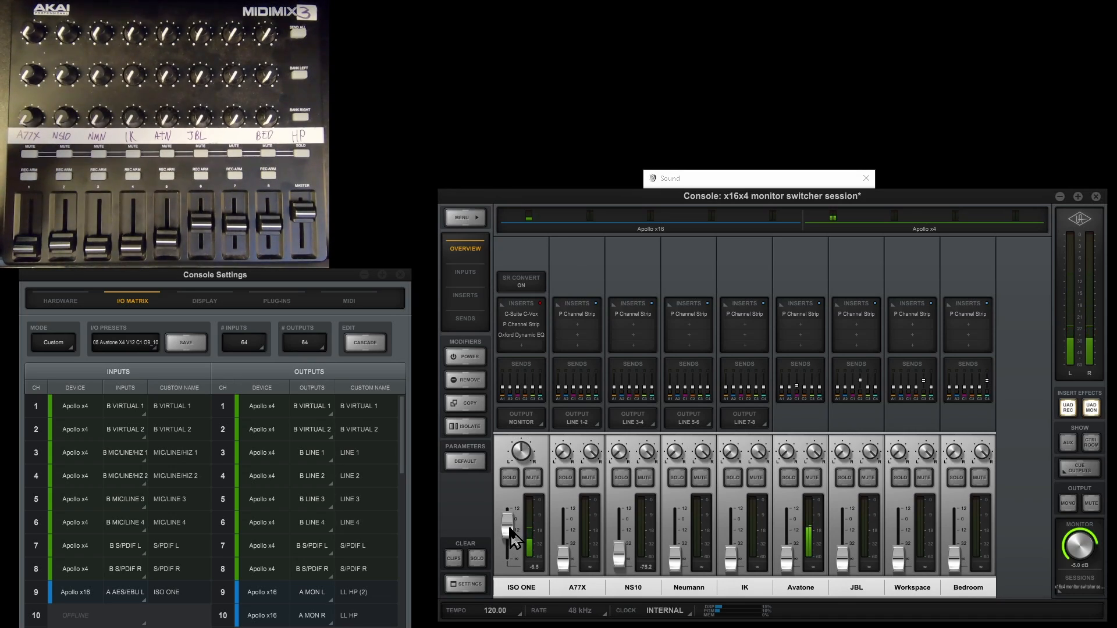
{"action": "left_click_drag", "start_coordinate": [510, 551], "coordinate": [511, 529]}
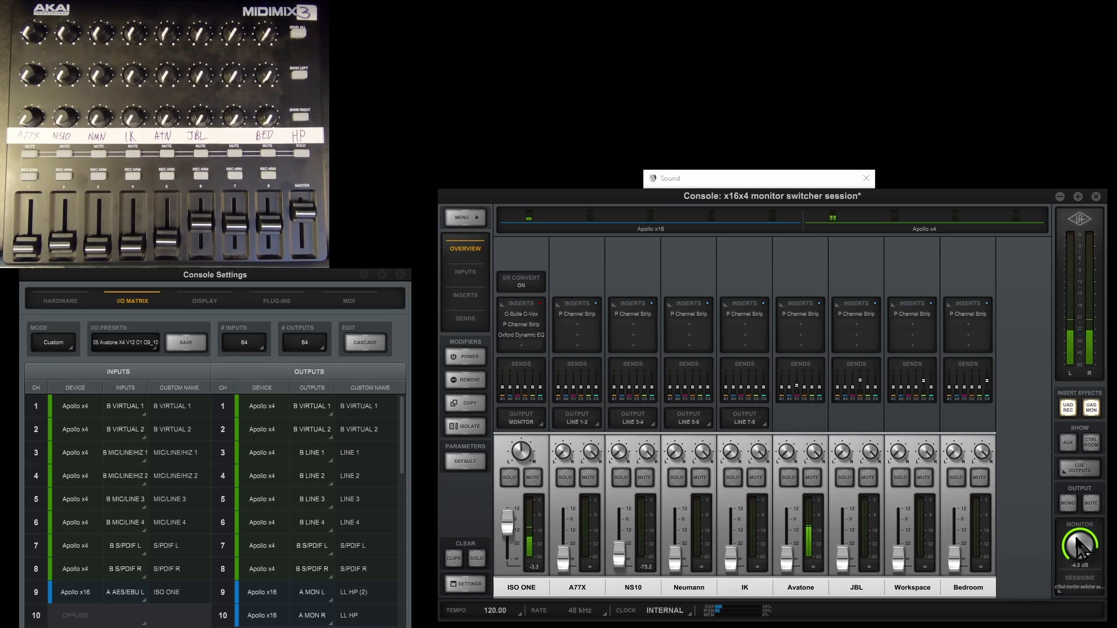
{"action": "left_click_drag", "start_coordinate": [1076, 562], "coordinate": [1080, 551]}
- Check the A77X channel's line output routing and its mirror-to-monitor option, and keep its fader all the way down
{"action": "left_click", "coordinate": [587, 420]}
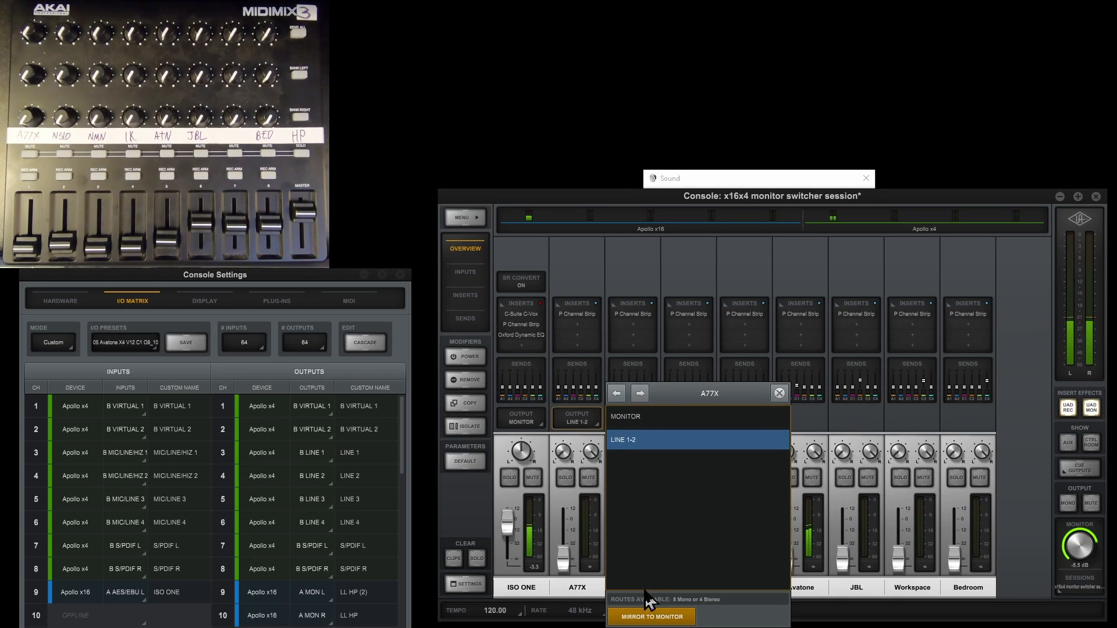
{"action": "left_click", "coordinate": [779, 393]}
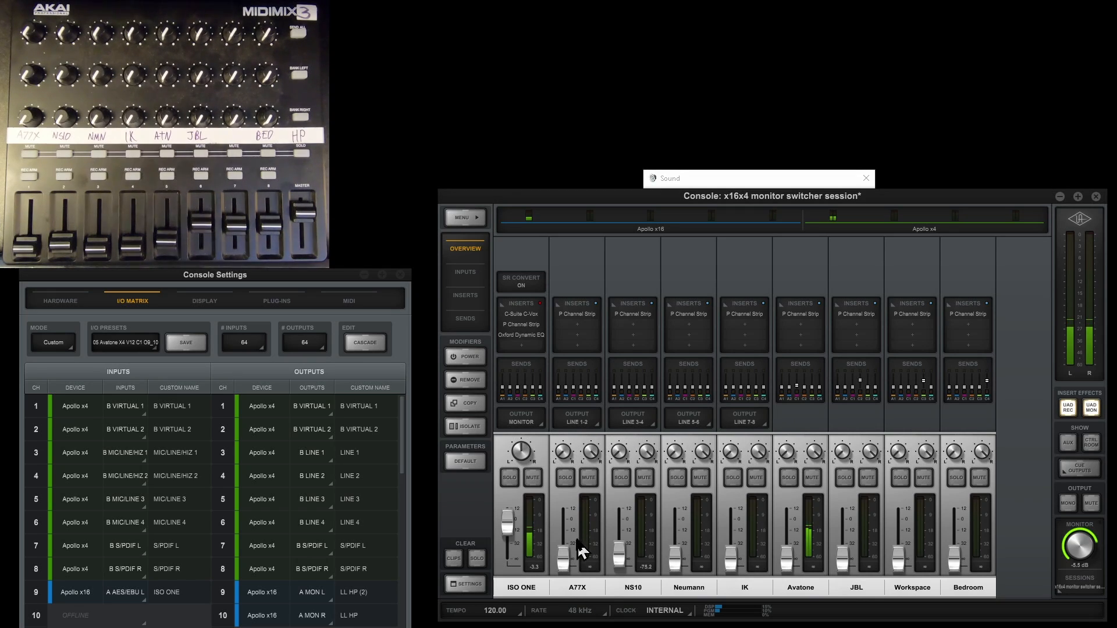
{"action": "mouse_move", "coordinate": [562, 563]}
{"action": "left_mouse_down"}
{"action": "mouse_move", "coordinate": [564, 527]}
{"action": "mouse_move", "coordinate": [569, 576]}
{"action": "left_mouse_up"}
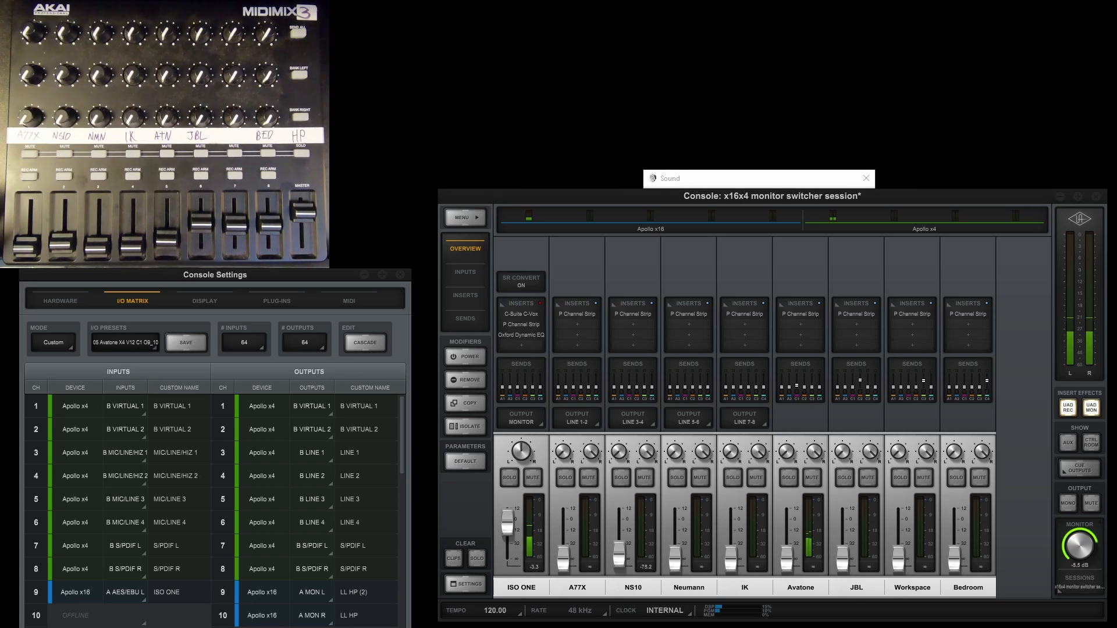
- Bring the UA Midi Control window into view and browse the ISO ONE channel's mappable sections and Channel Strip presets
{"action": "left_click_drag", "start_coordinate": [1116, 240], "coordinate": [657, 124]}
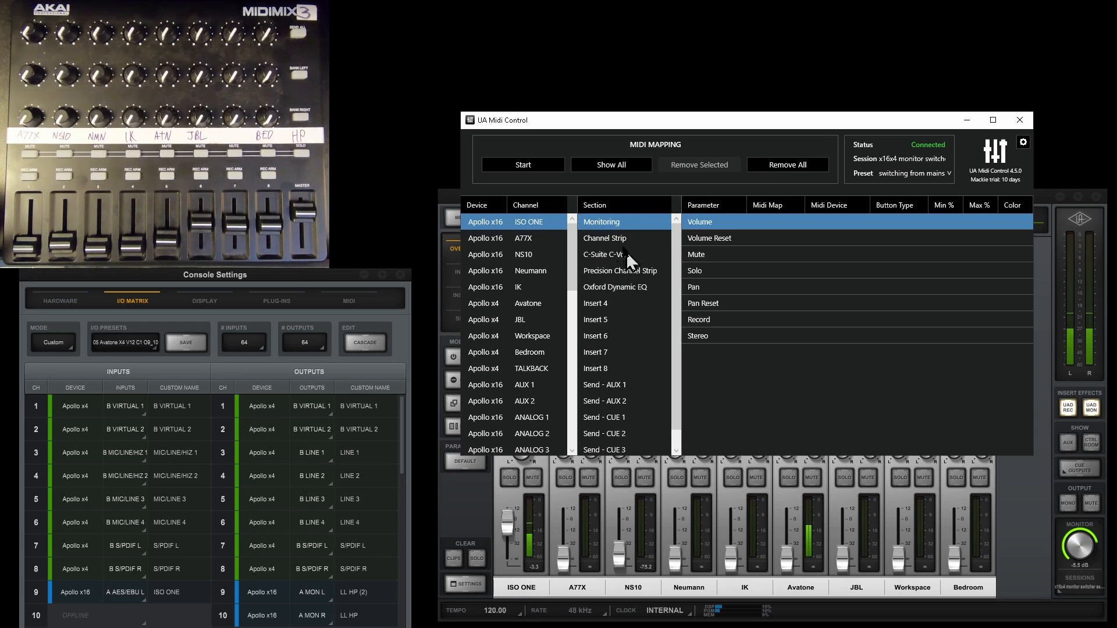
{"action": "left_click", "coordinate": [670, 240]}
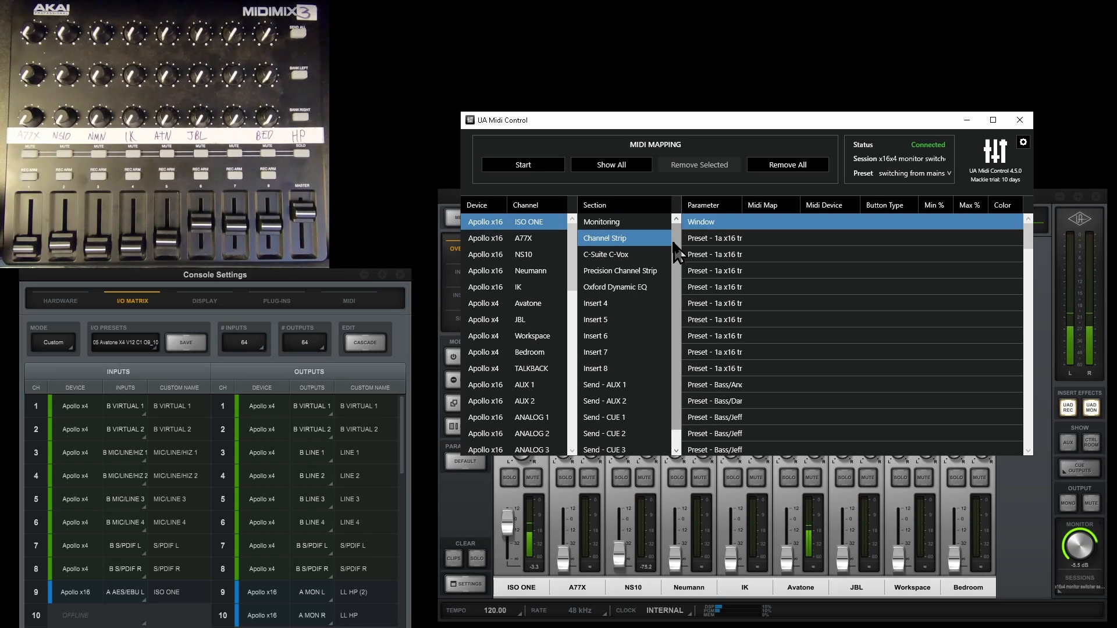
{"action": "scroll", "coordinate": [676, 251], "scroll_direction": "down", "scroll_amount": 1}
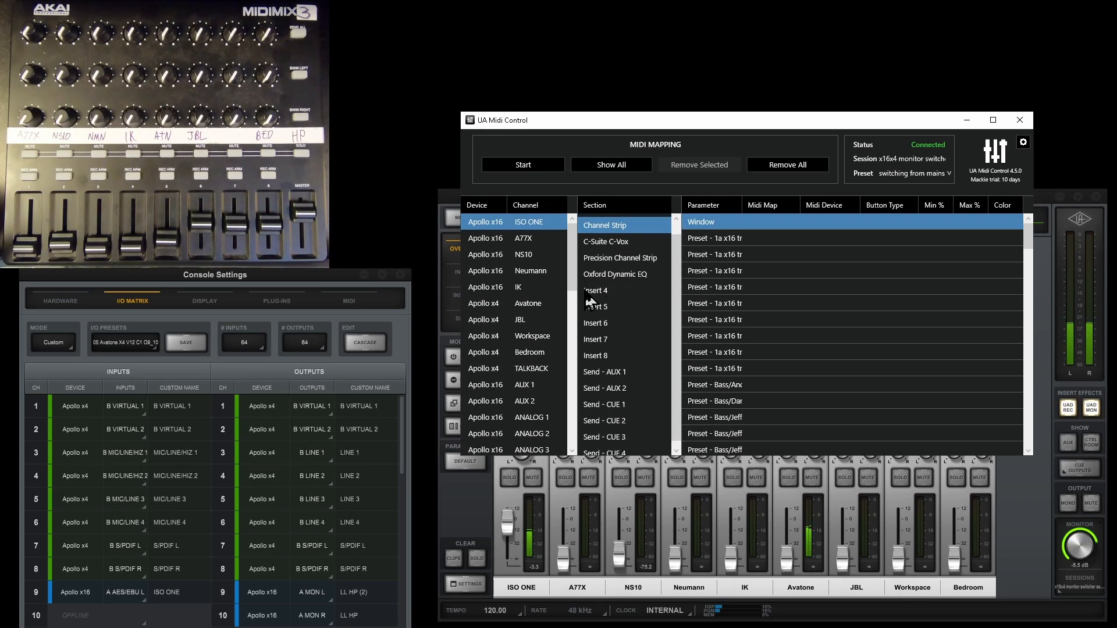
{"action": "scroll", "coordinate": [745, 314], "scroll_direction": "down", "scroll_amount": 6}
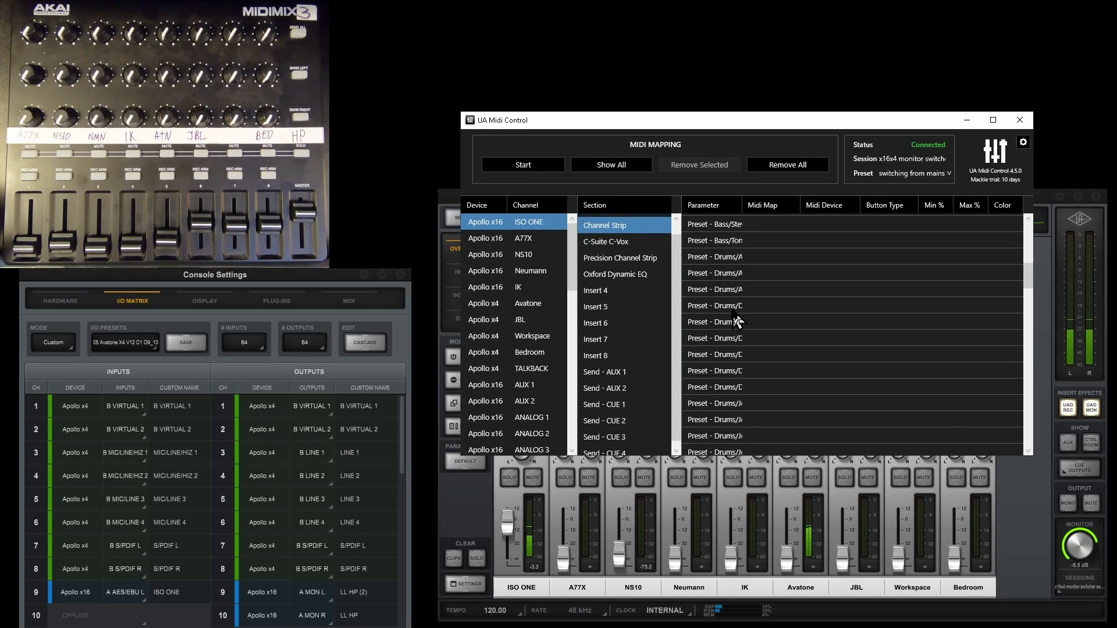
{"action": "scroll", "coordinate": [732, 311], "scroll_direction": "down", "scroll_amount": 5}
{"action": "scroll", "coordinate": [704, 286], "scroll_direction": "up", "scroll_amount": 5}
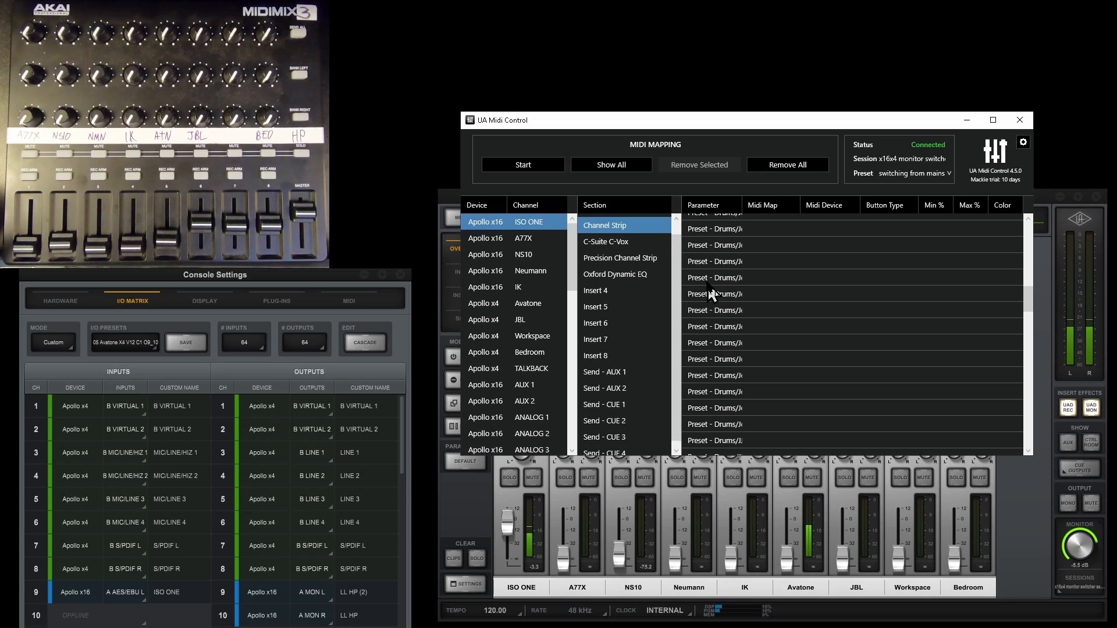
- Examine the mappable C-Suite C-Vox parameters on ISO ONE and the Precision Channel Strip parameters on A77X
{"action": "left_click", "coordinate": [612, 245]}
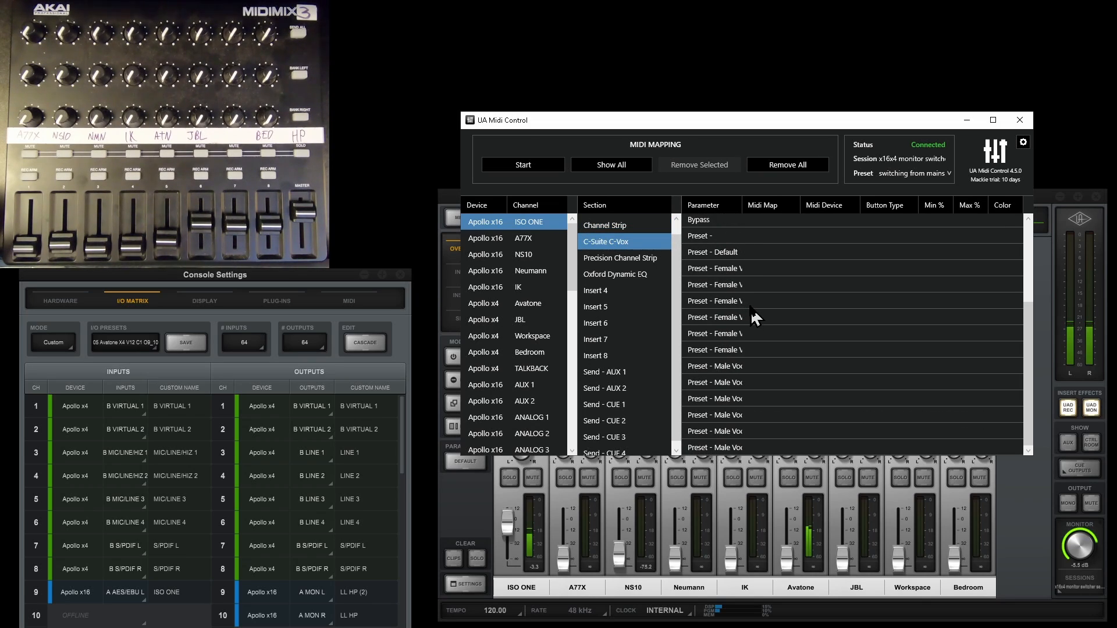
{"action": "scroll", "coordinate": [754, 317], "scroll_direction": "up", "scroll_amount": 3}
{"action": "scroll", "coordinate": [591, 270], "scroll_direction": "up", "scroll_amount": 1}
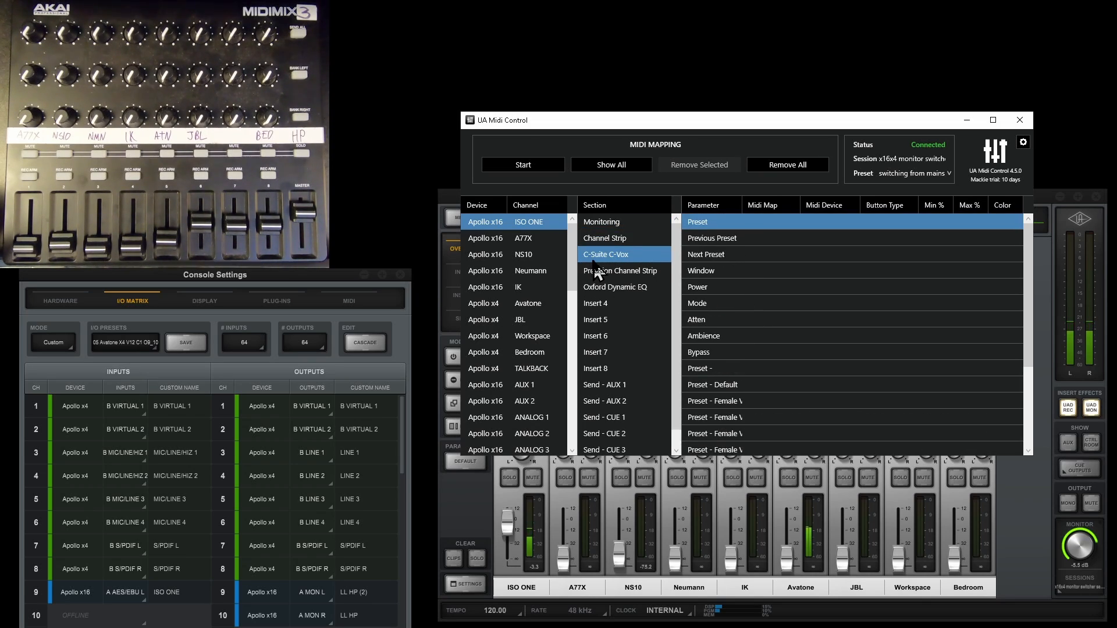
{"action": "left_click", "coordinate": [520, 239]}
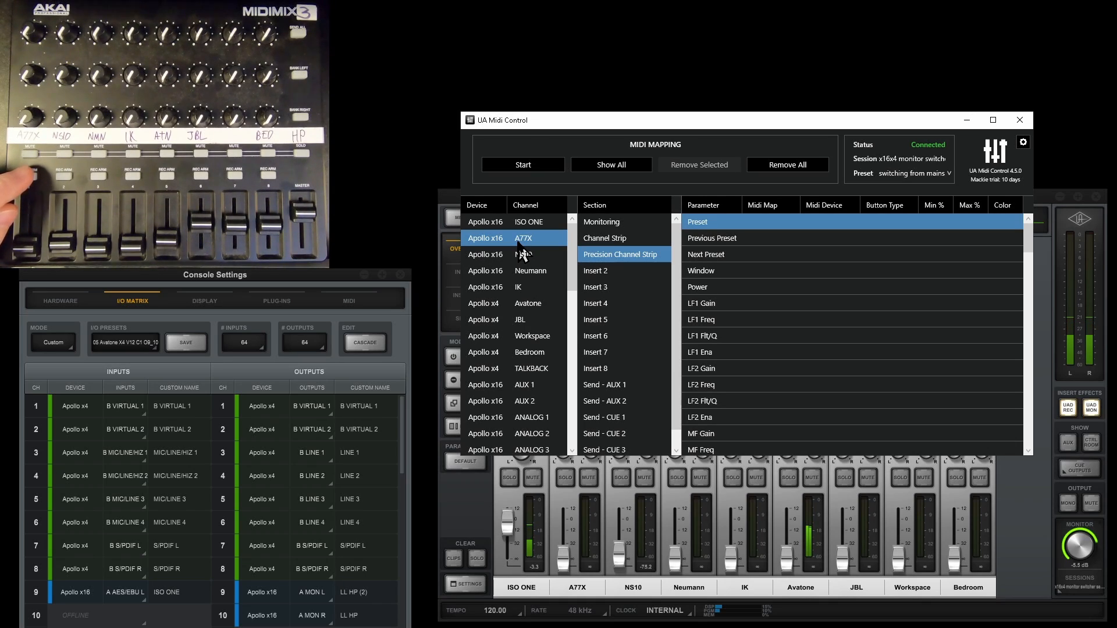
- Review the I/O presets list in Console Settings before and after switching to 03 Neumann x16 V56 O56
{"action": "left_click", "coordinate": [112, 349]}
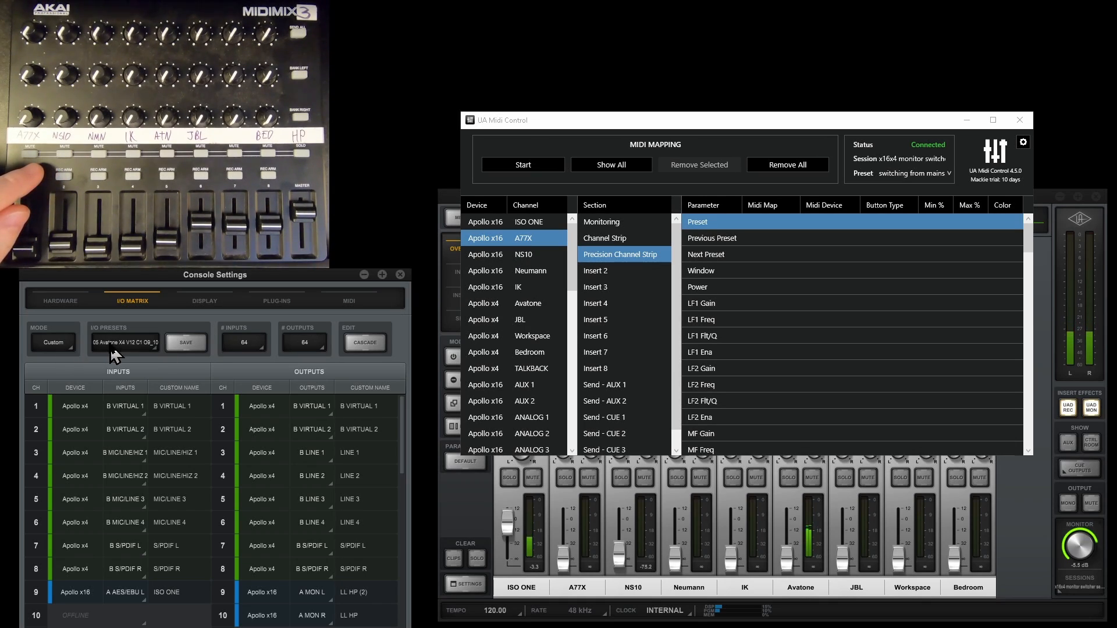
{"action": "left_click", "coordinate": [110, 349]}
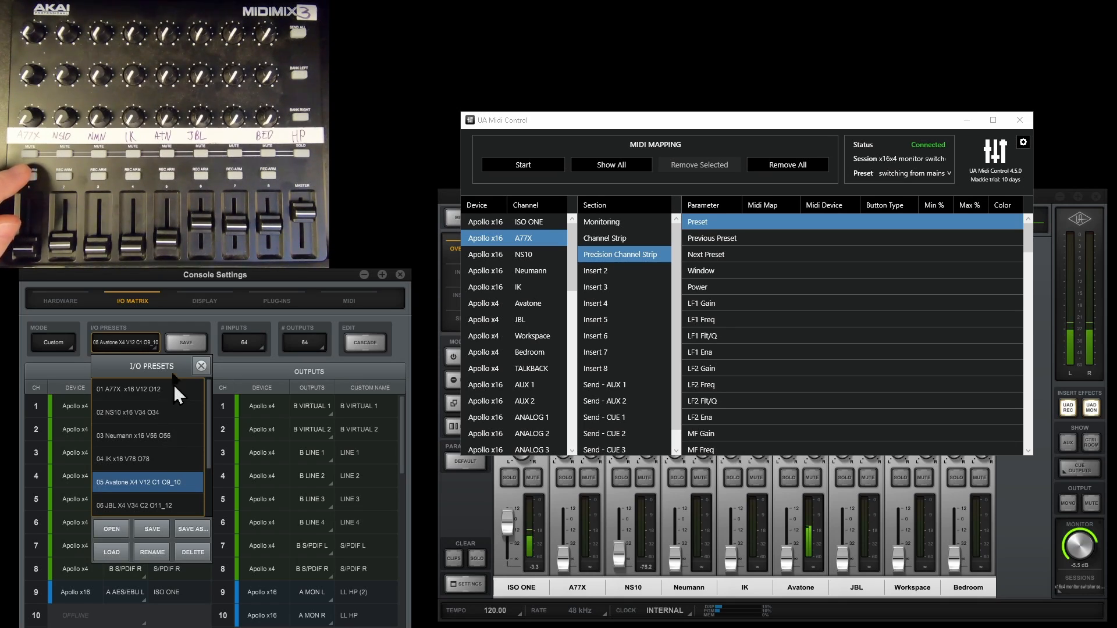
{"action": "left_click", "coordinate": [203, 277]}
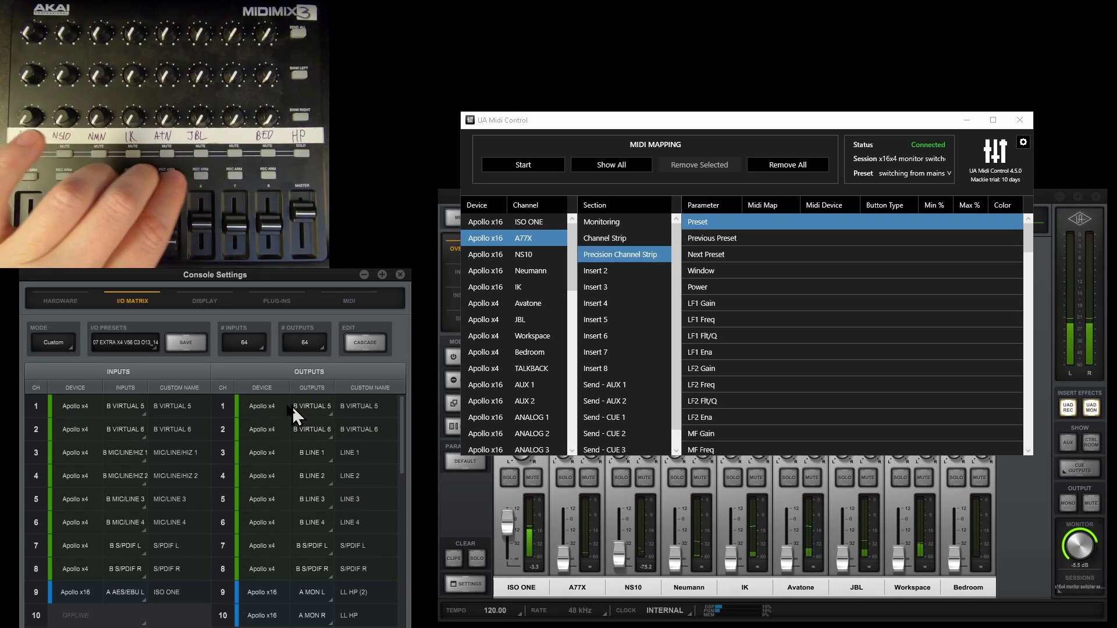
{"action": "left_click", "coordinate": [127, 348]}
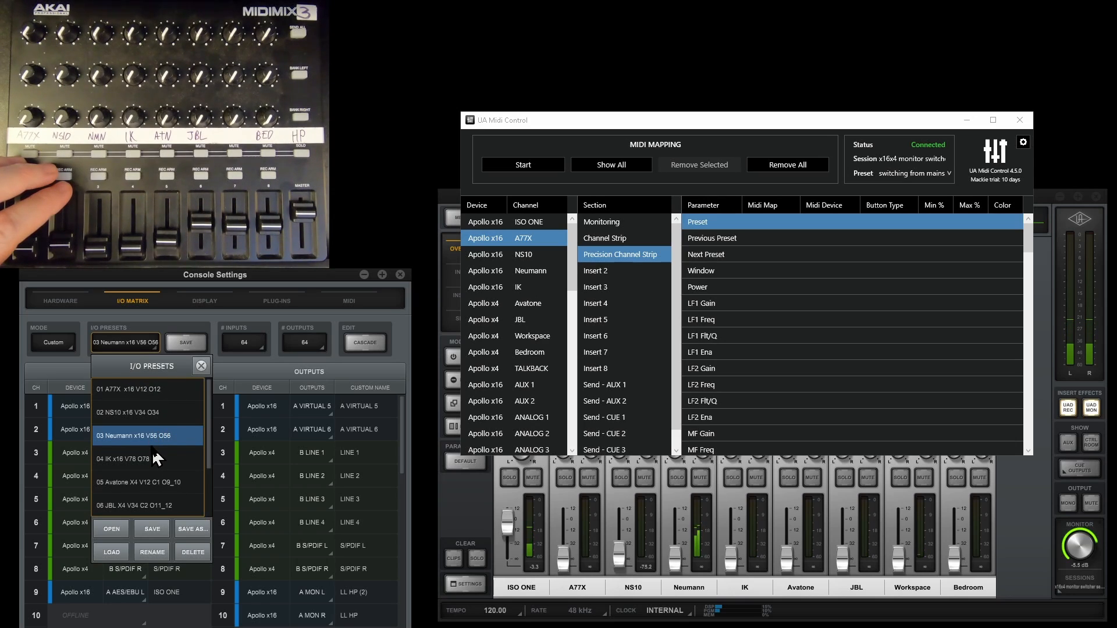
{"action": "left_click", "coordinate": [202, 366]}
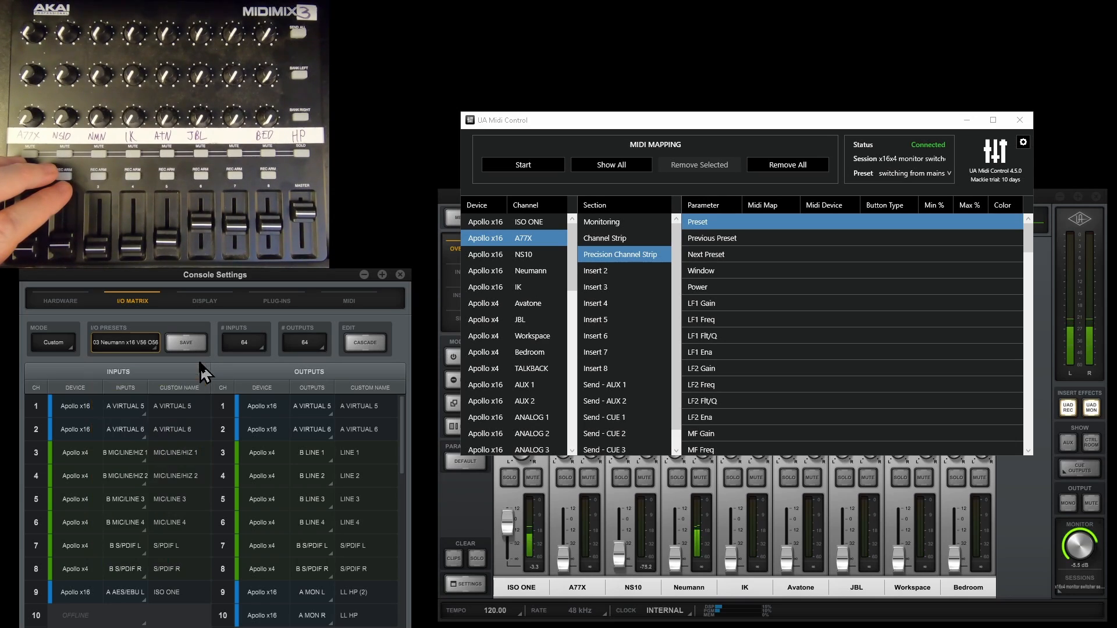
- Inspect Output 1's virtual channel assignment in the I/O matrix, and bring the console mixer to the front
{"action": "left_click", "coordinate": [269, 410]}
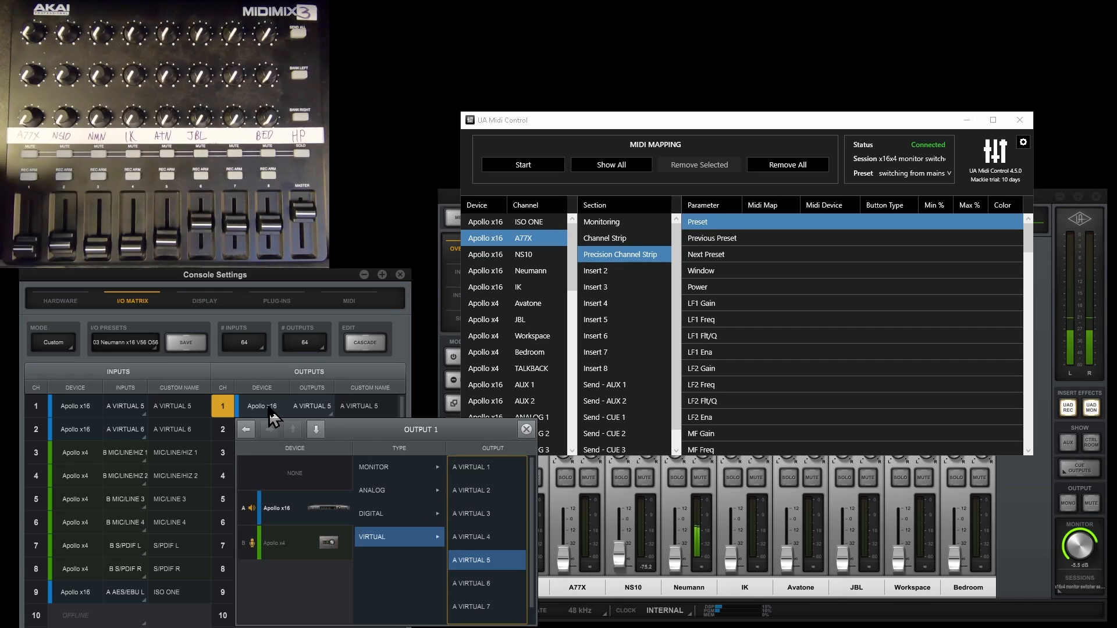
{"action": "left_click", "coordinate": [526, 429]}
{"action": "left_click", "coordinate": [664, 462]}
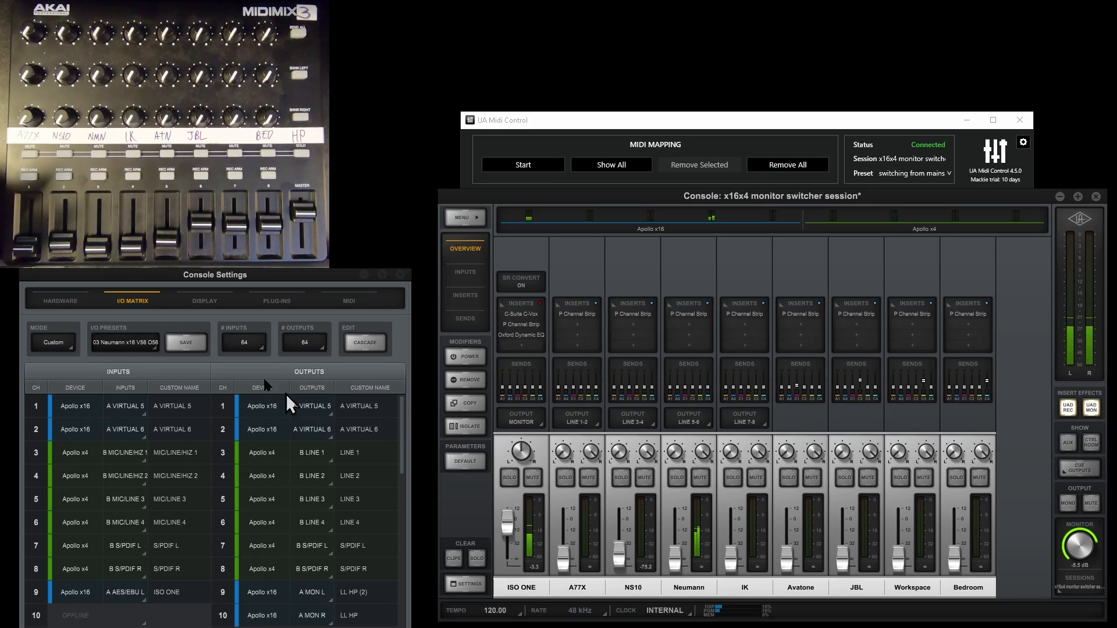
- Examine the existing I/O preset files in the Save As dialog without saving a new one
{"action": "left_click", "coordinate": [135, 346]}
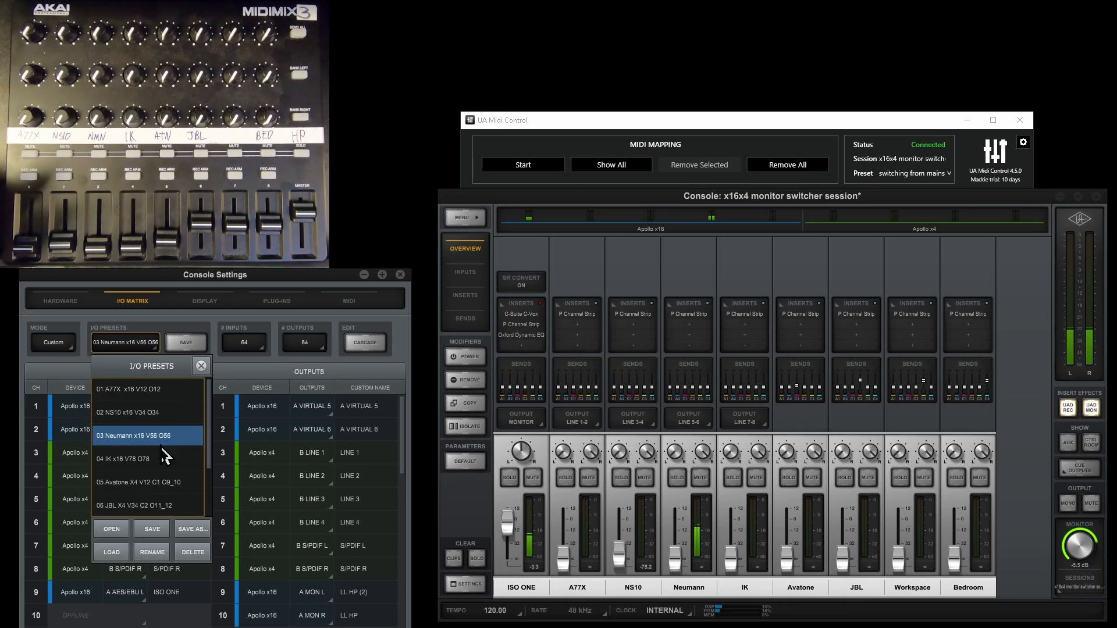
{"action": "left_click", "coordinate": [191, 529]}
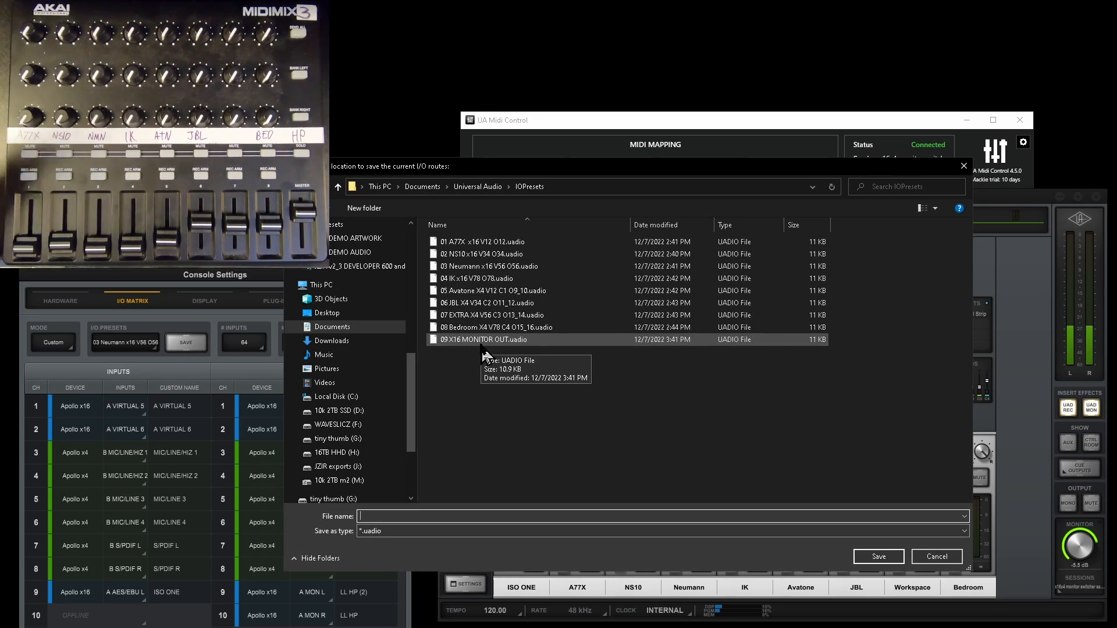
{"action": "left_click", "coordinate": [928, 553]}
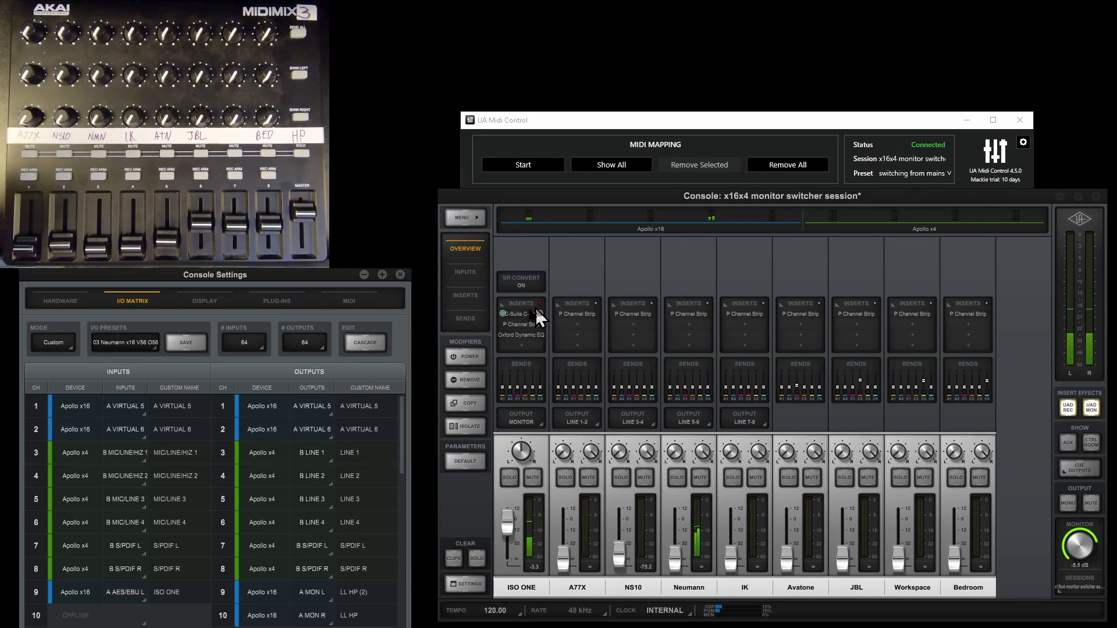
- Show the MIDI mappings of the I/O presets under EXTRA in UA Midi Control, and check its Presets section
{"action": "left_click", "coordinate": [642, 119]}
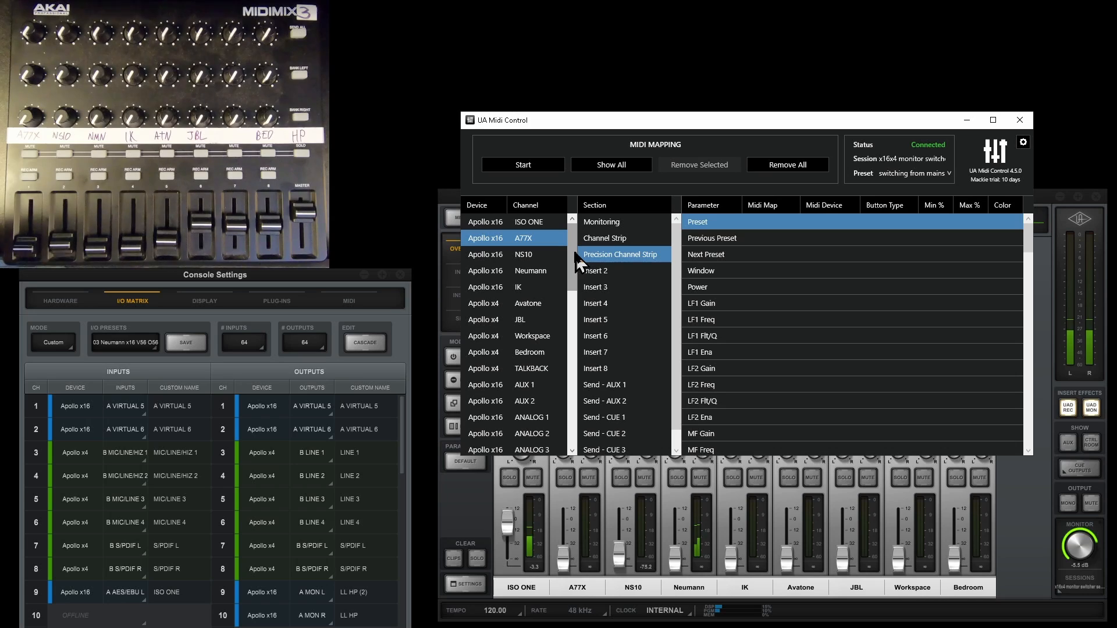
{"action": "left_click_drag", "start_coordinate": [573, 268], "coordinate": [573, 426]}
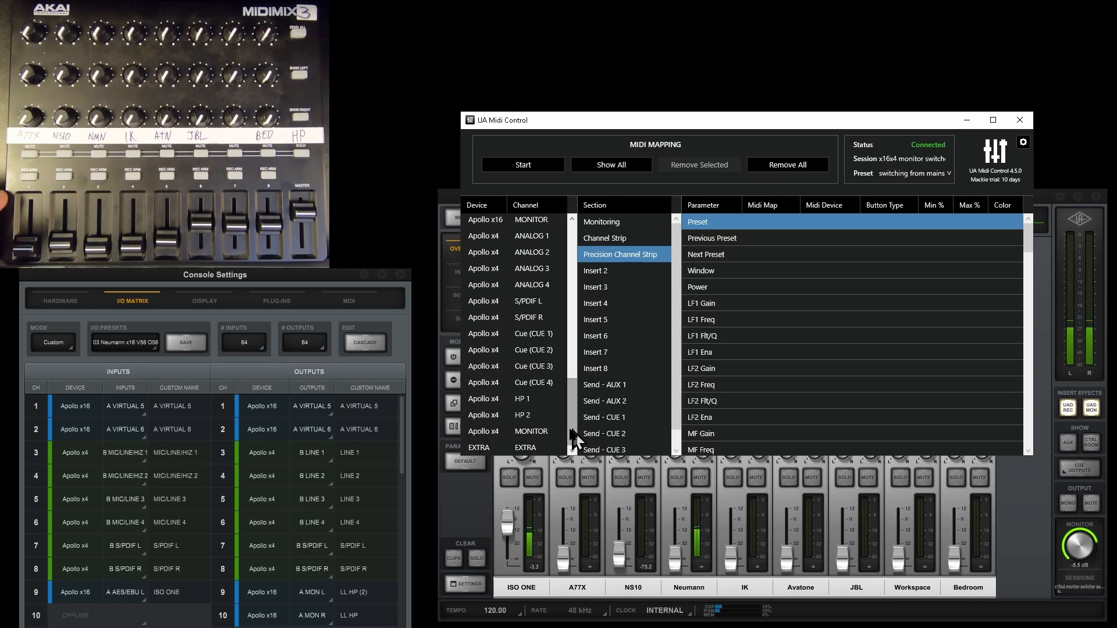
{"action": "left_click", "coordinate": [480, 449]}
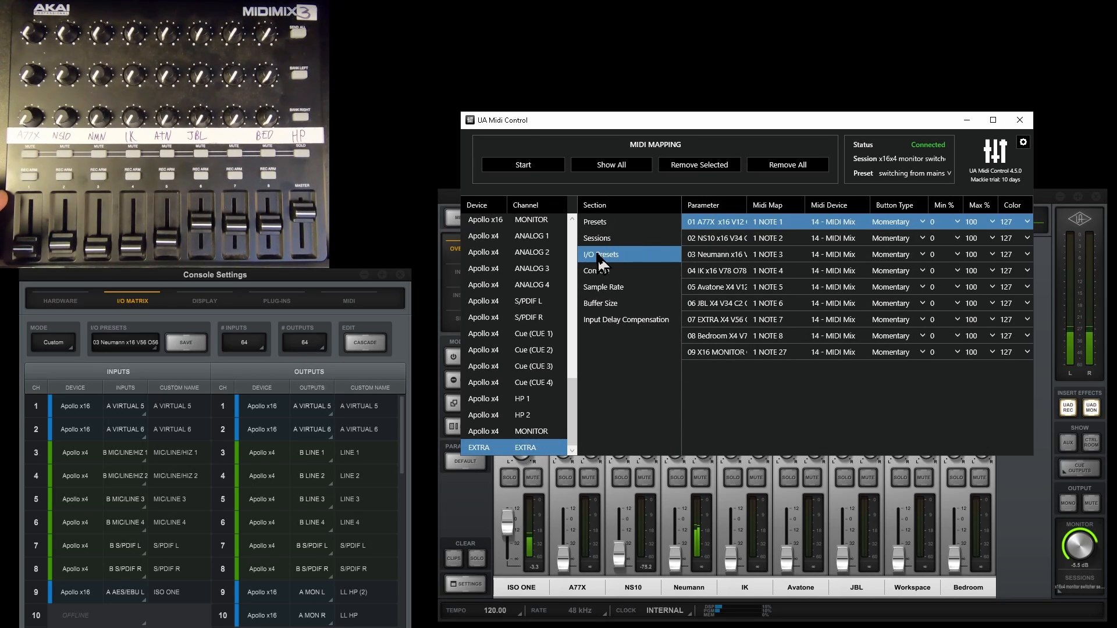
{"action": "left_click", "coordinate": [603, 223]}
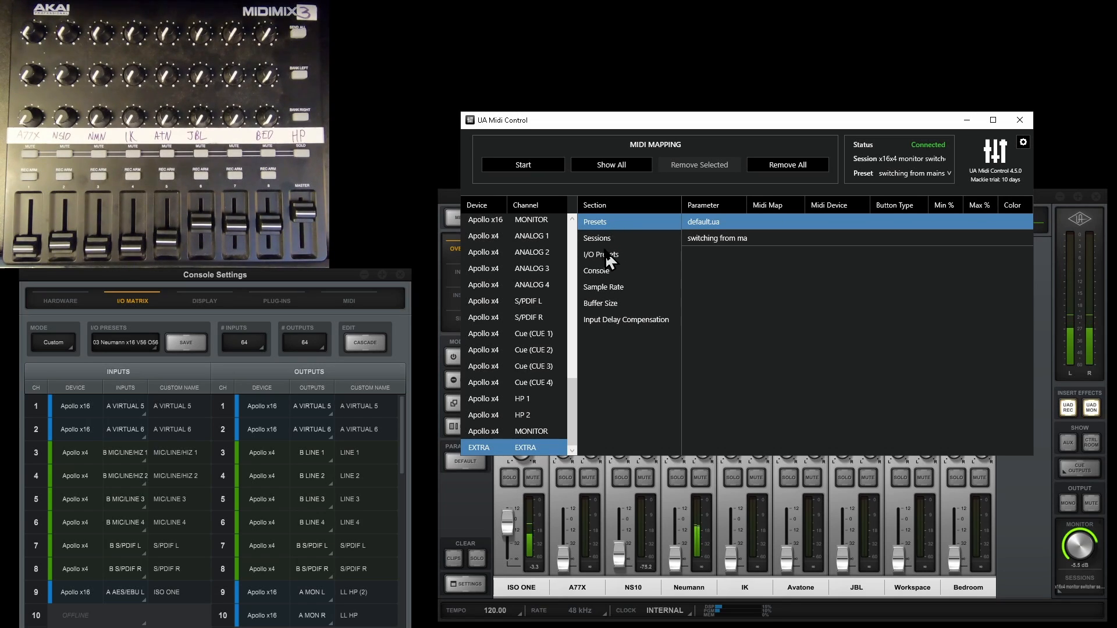
{"action": "left_click", "coordinate": [605, 260]}
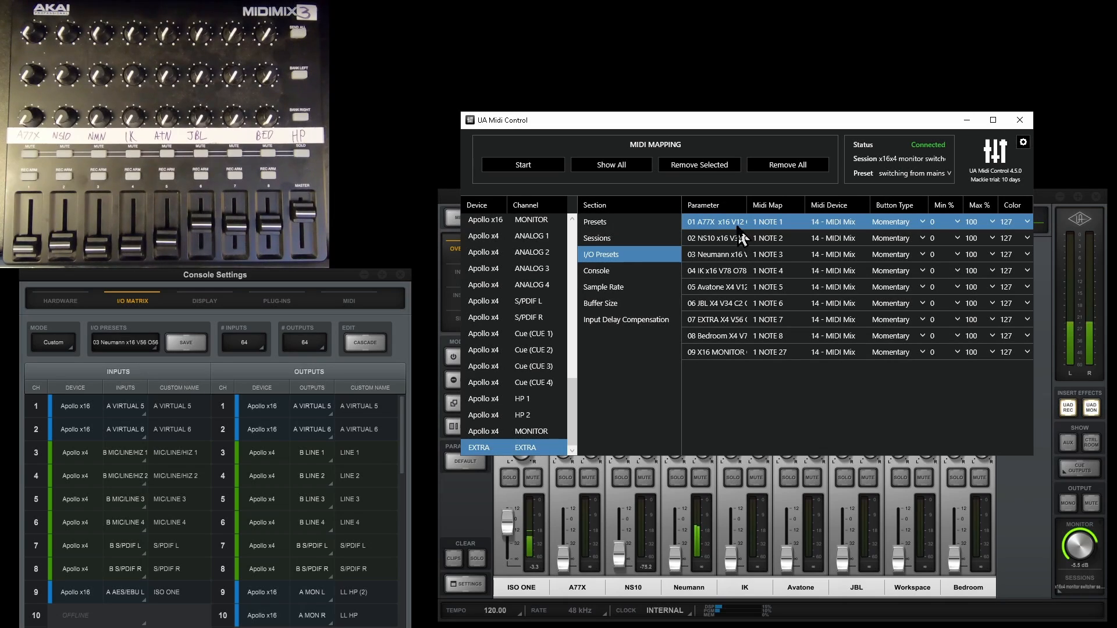
- Map the 01 A77X I/O preset to NOTE 1 on the MIDI Mix using MIDI mapping mode
{"action": "left_click", "coordinate": [714, 238]}
{"action": "left_click", "coordinate": [712, 223]}
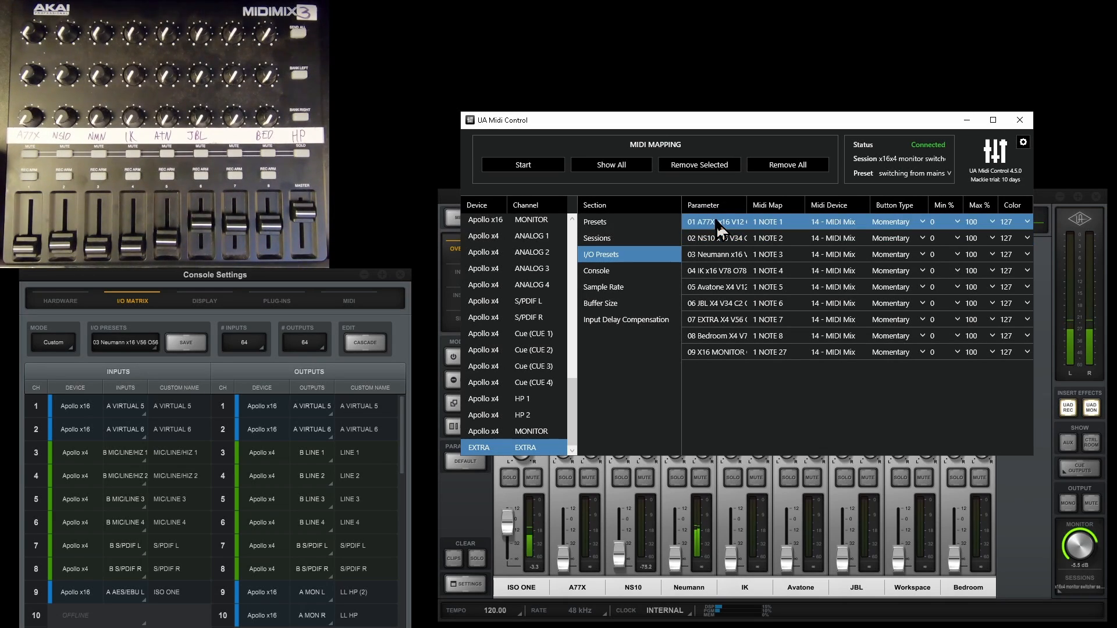
{"action": "left_click", "coordinate": [715, 237]}
{"action": "left_click", "coordinate": [711, 223]}
{"action": "left_click", "coordinate": [528, 166]}
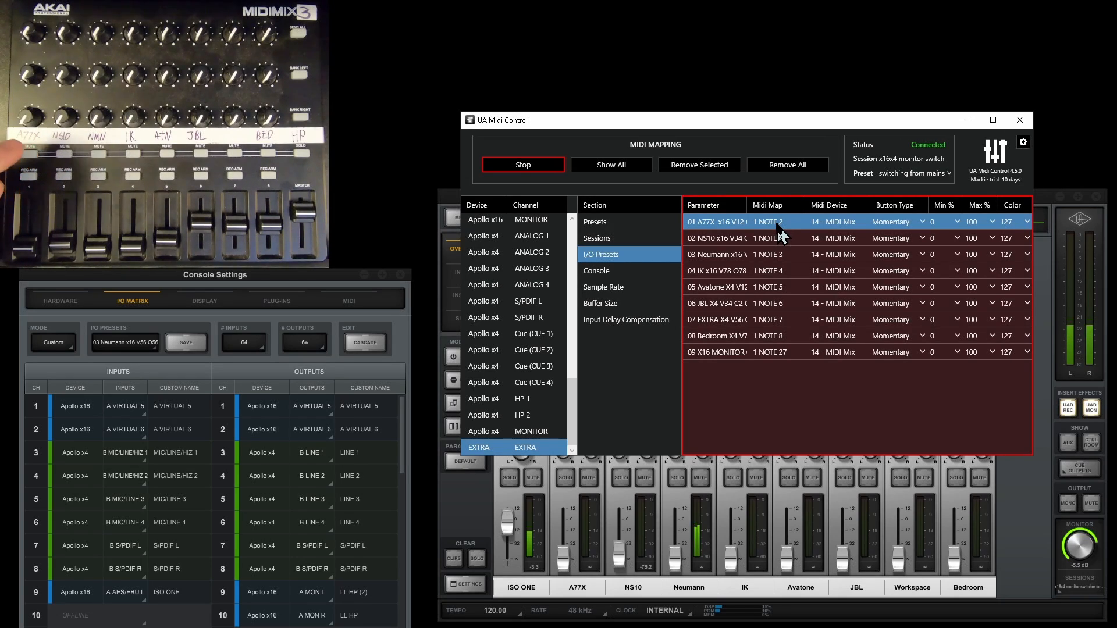
{"action": "left_click", "coordinate": [531, 167]}
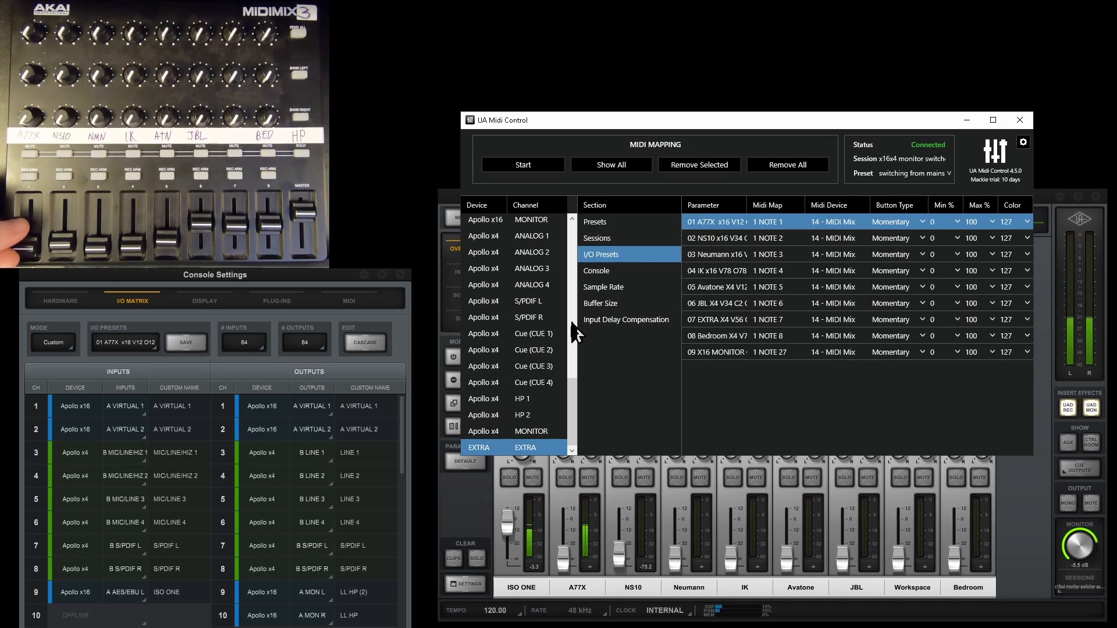
- Remove the MIDI mapping of the A77X channel's monitoring Volume in UA Midi Control
{"action": "left_click_drag", "start_coordinate": [573, 407], "coordinate": [582, 232]}
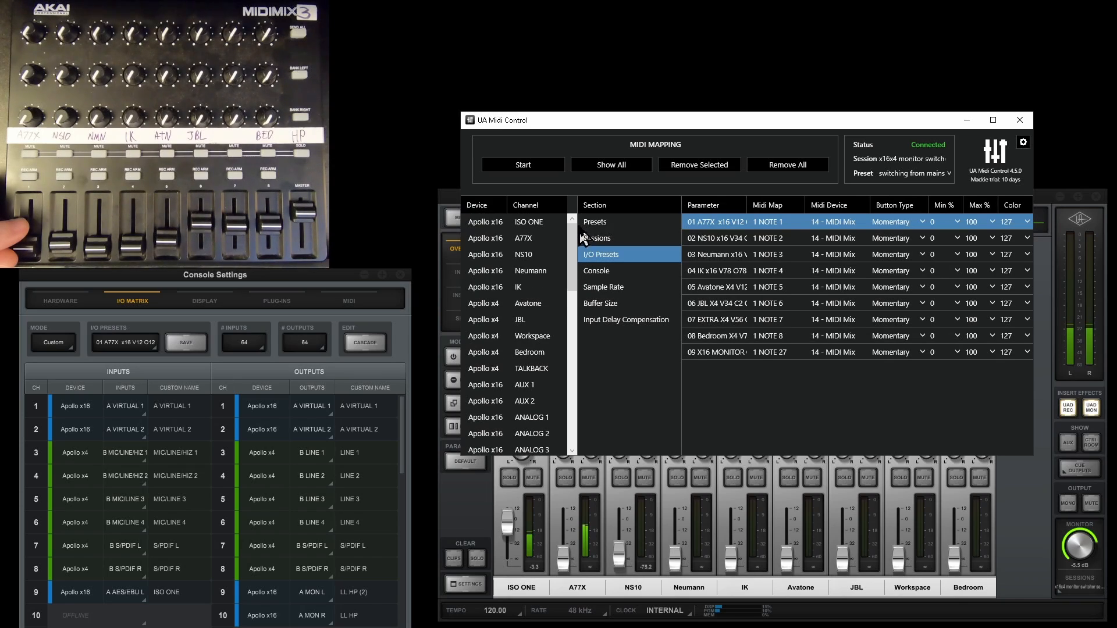
{"action": "left_click", "coordinate": [522, 238]}
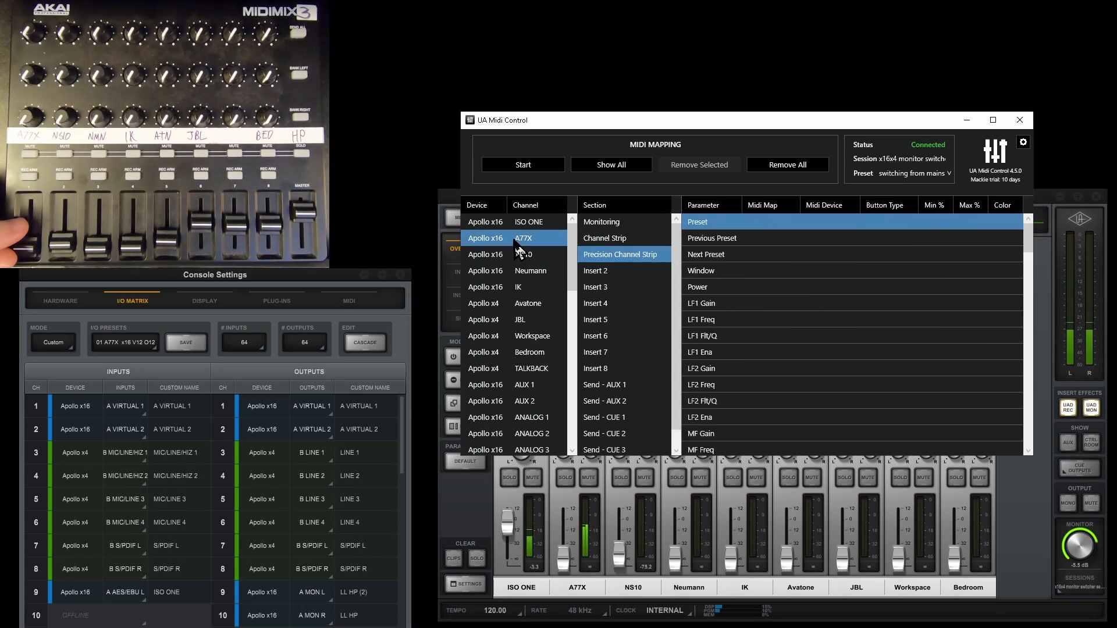
{"action": "left_click", "coordinate": [594, 224]}
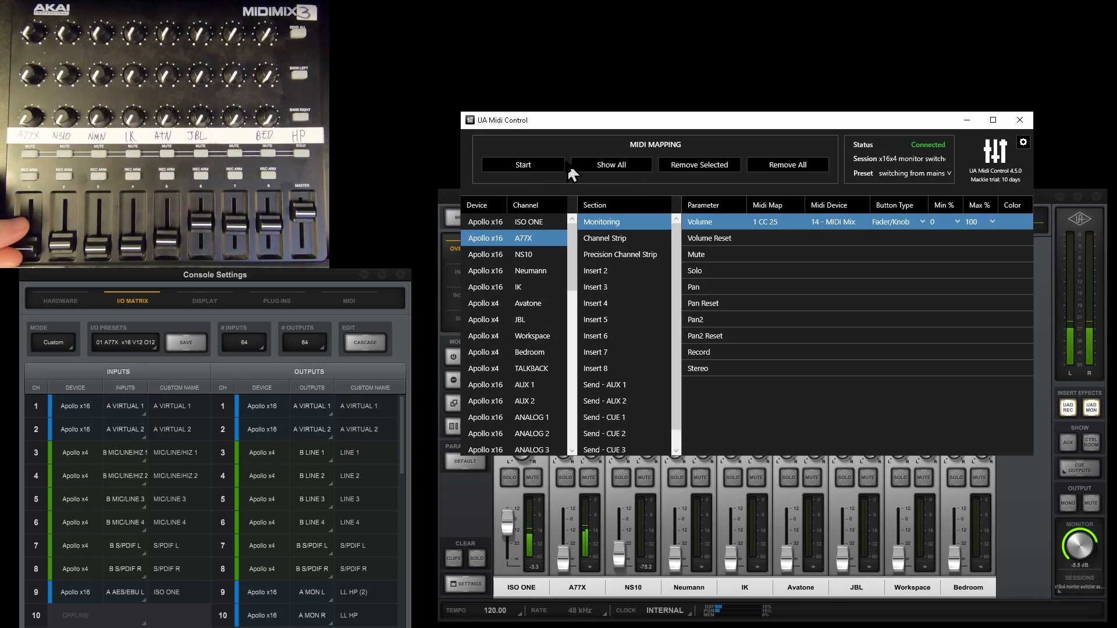
{"action": "left_click", "coordinate": [523, 165]}
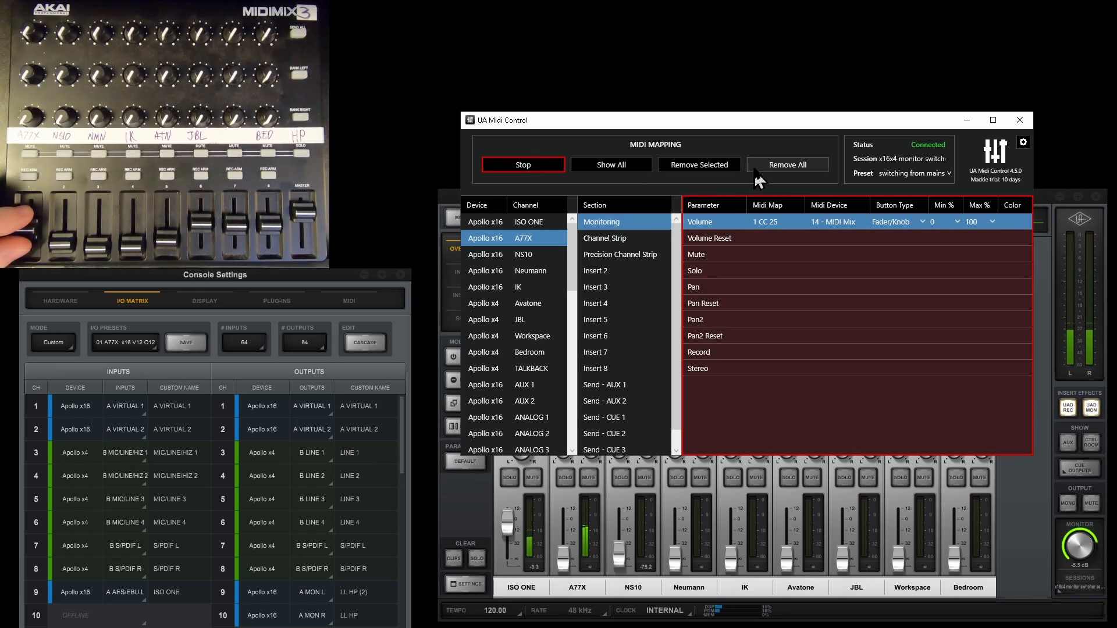
{"action": "left_click", "coordinate": [703, 168]}
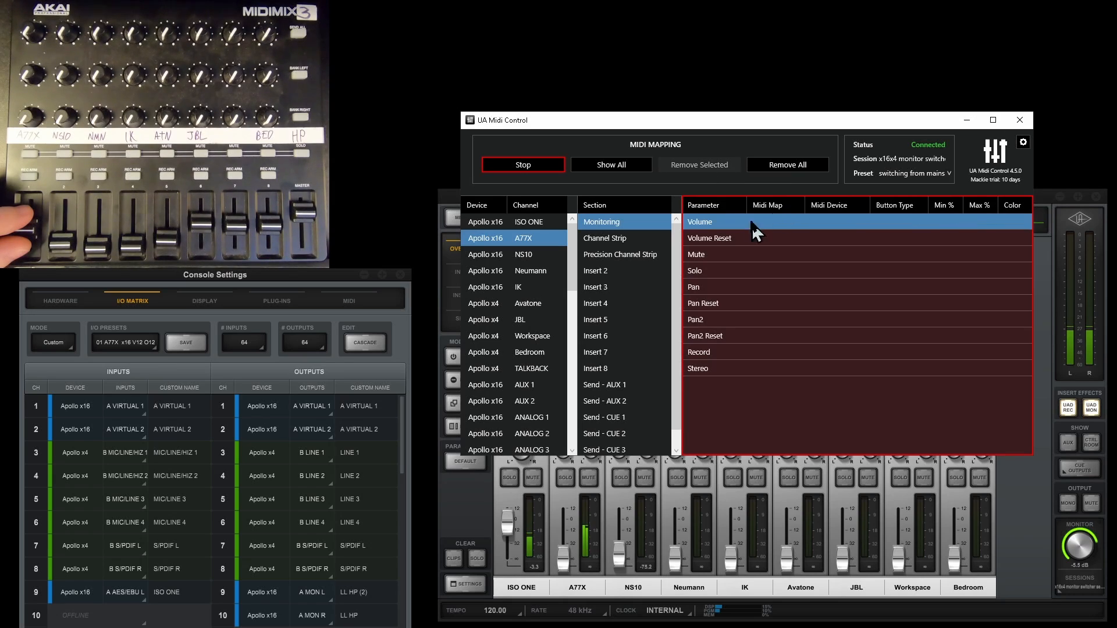
{"action": "left_click", "coordinate": [529, 170]}
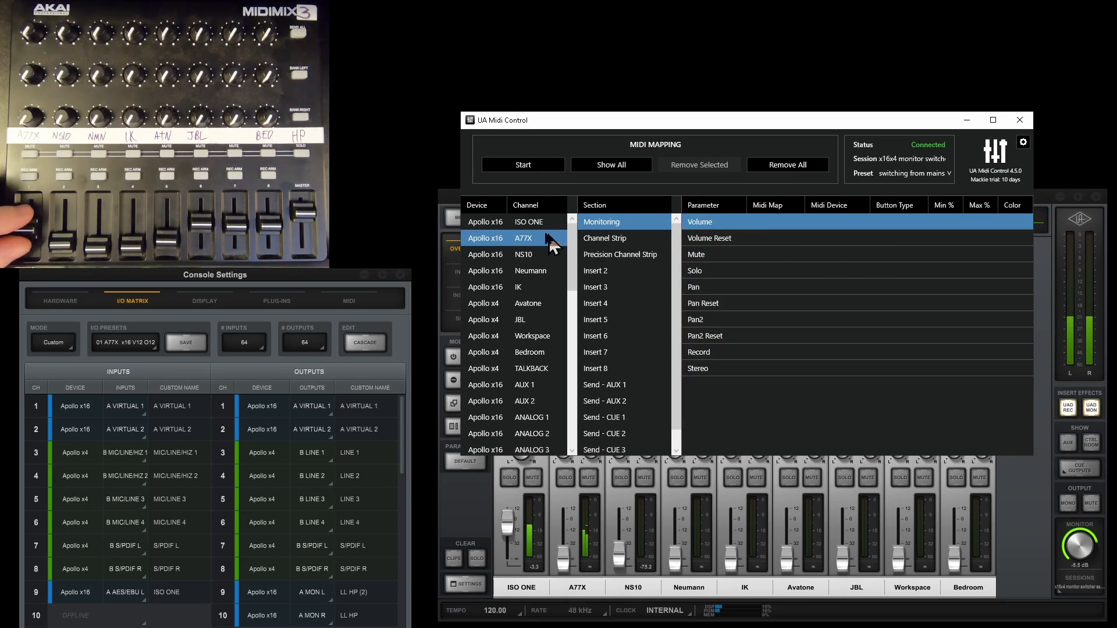
- Map the A77X channel's monitoring Volume to CC 25 on the MIDI Mix, after checking the NS10 channel's Volume mapping
{"action": "left_click", "coordinate": [514, 251]}
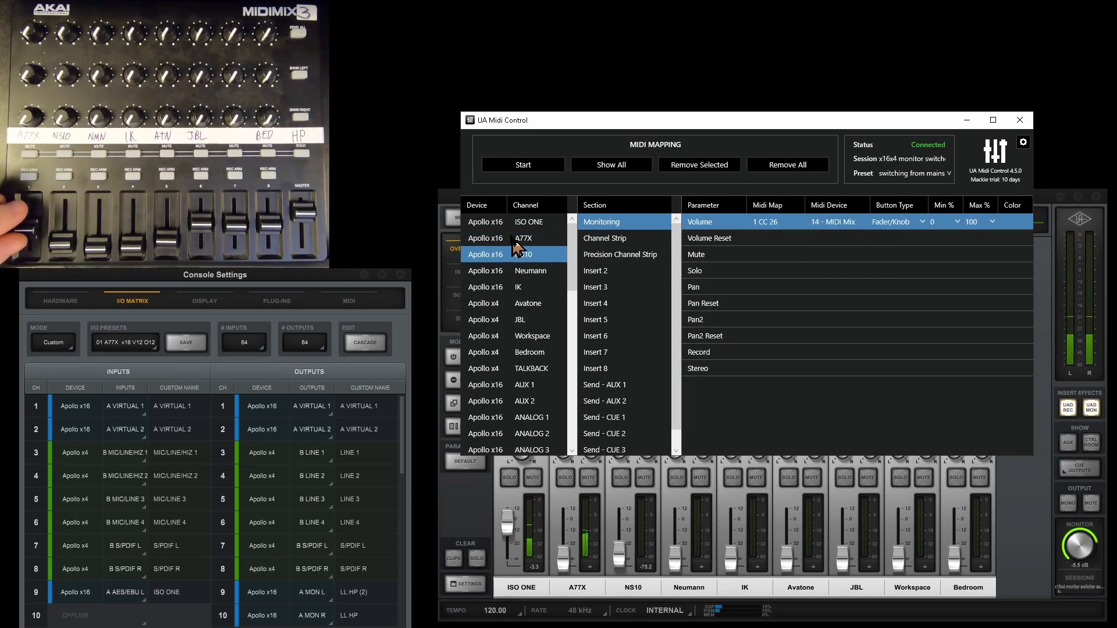
{"action": "left_click", "coordinate": [512, 237]}
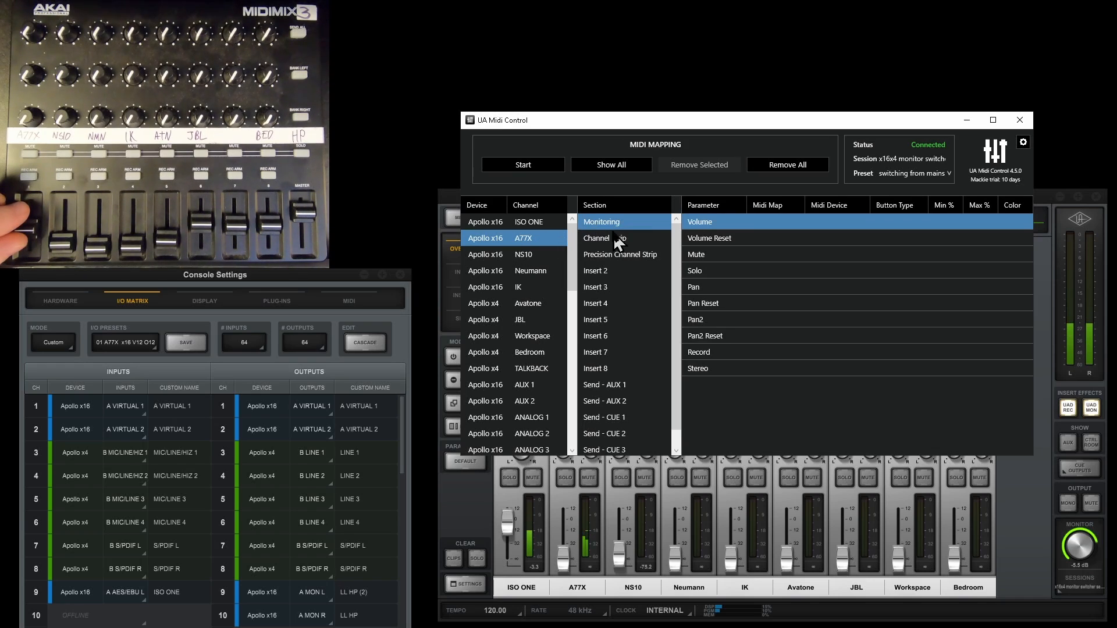
{"action": "left_click", "coordinate": [524, 166]}
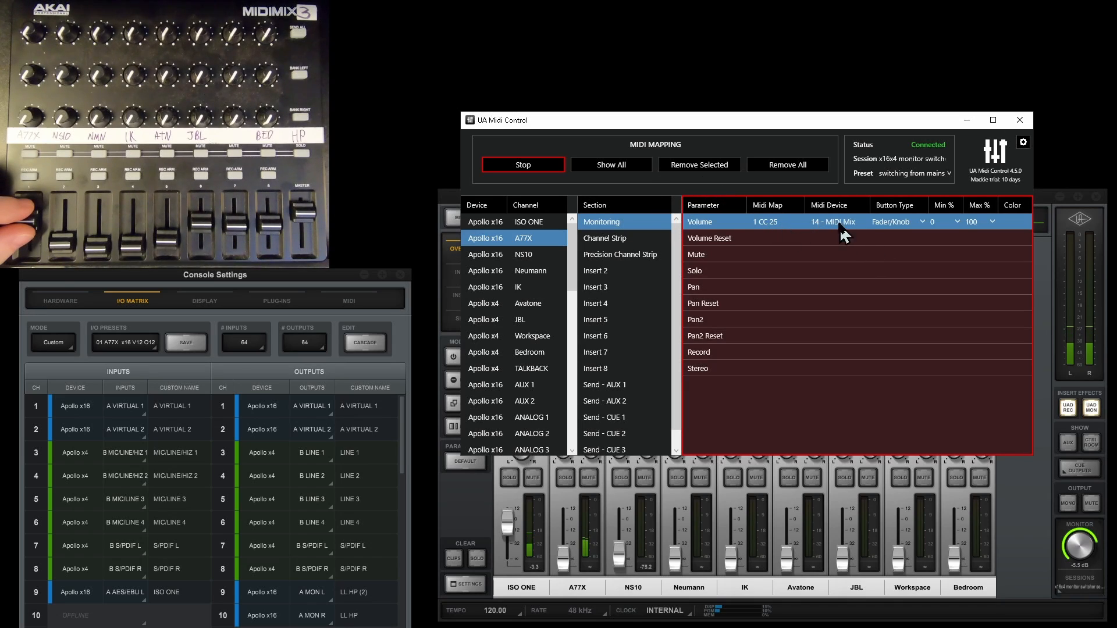
{"action": "left_click", "coordinate": [526, 166]}
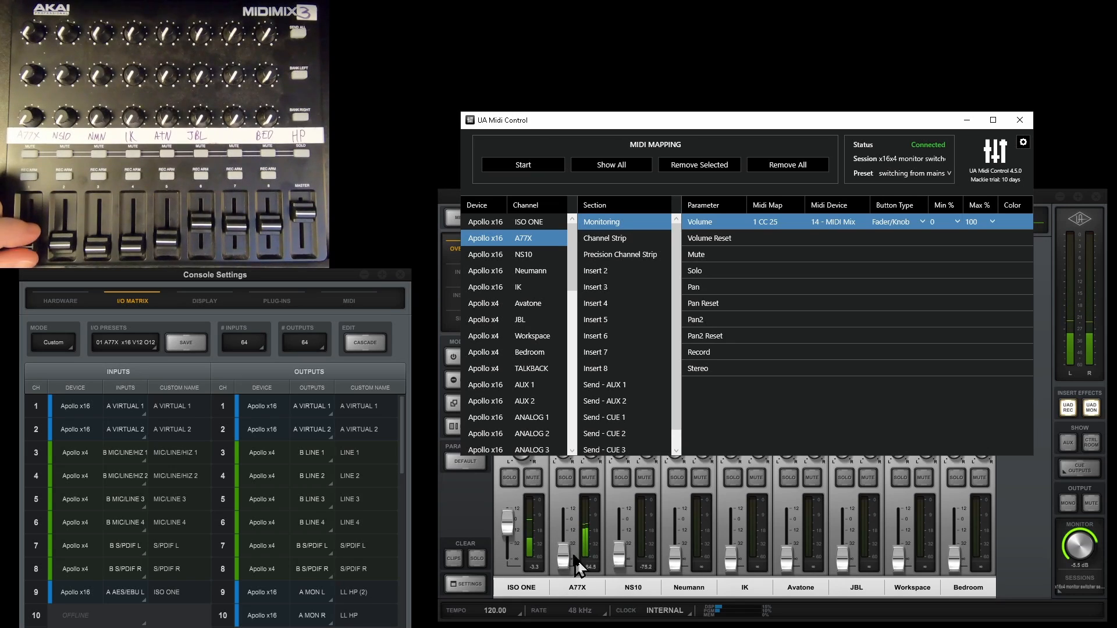
- Switch to the console and examine the JBL channel's sends and the cue output routing
{"action": "left_click", "coordinate": [1028, 505]}
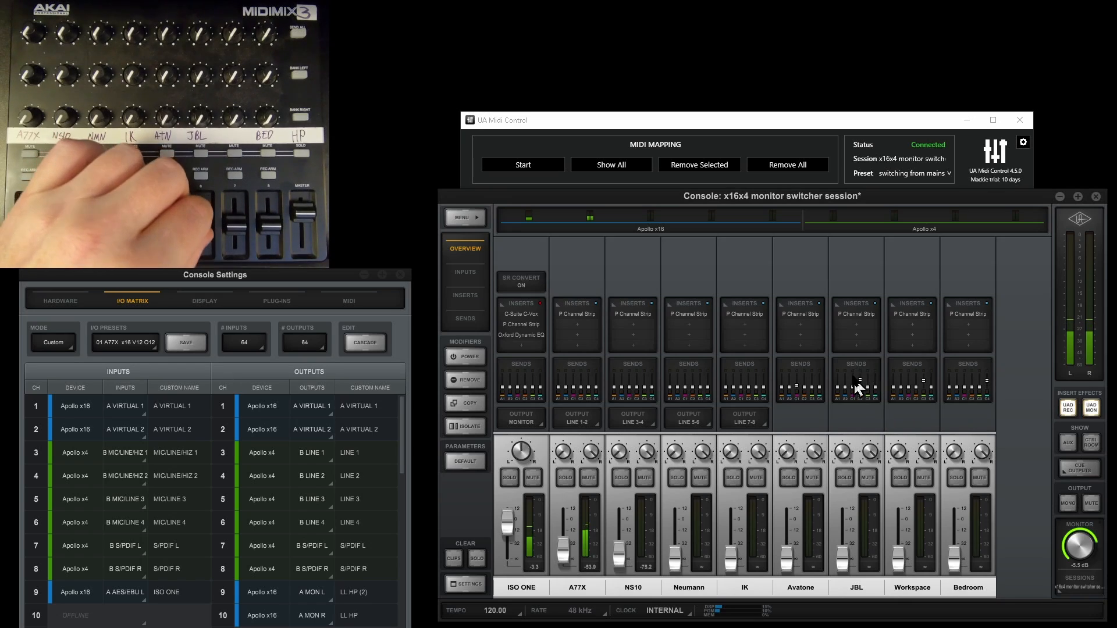
{"action": "left_click", "coordinate": [858, 384]}
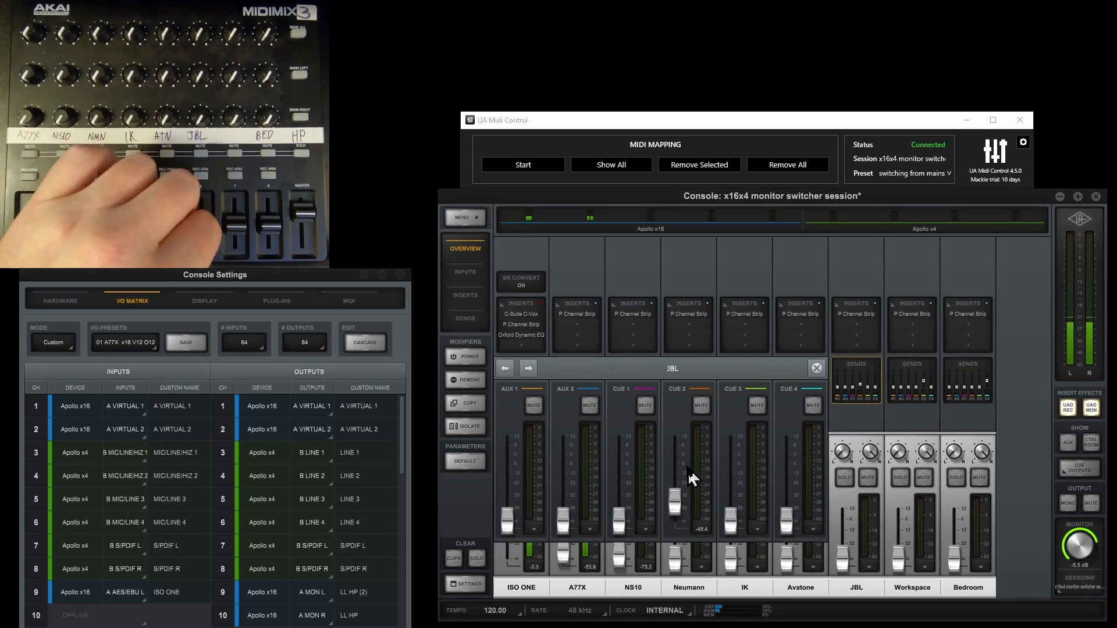
{"action": "left_click", "coordinate": [817, 368]}
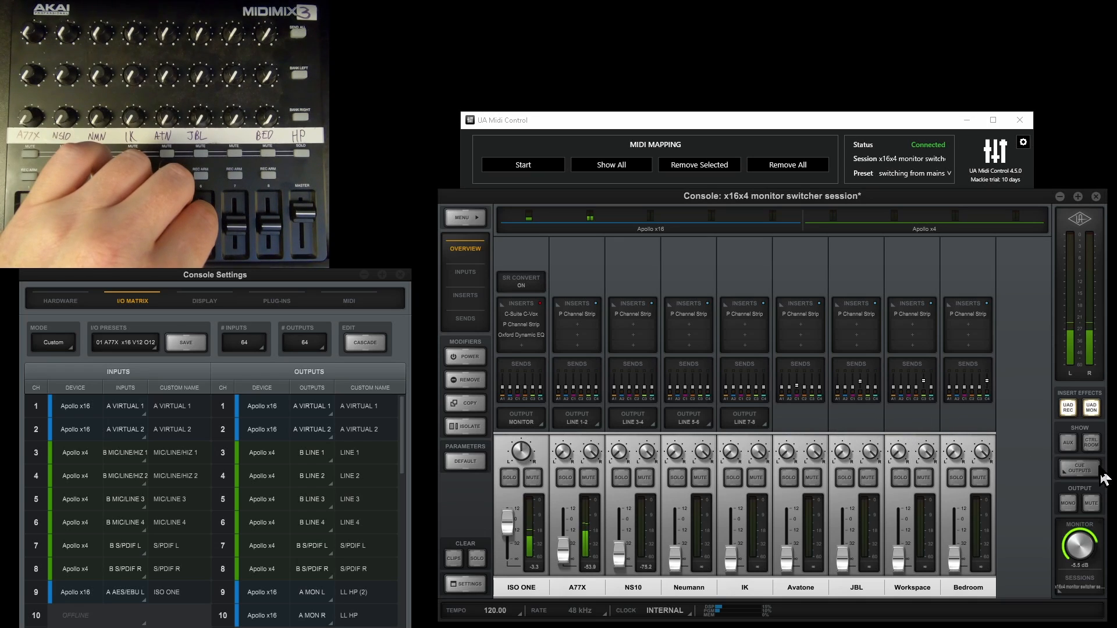
{"action": "left_click", "coordinate": [1082, 469]}
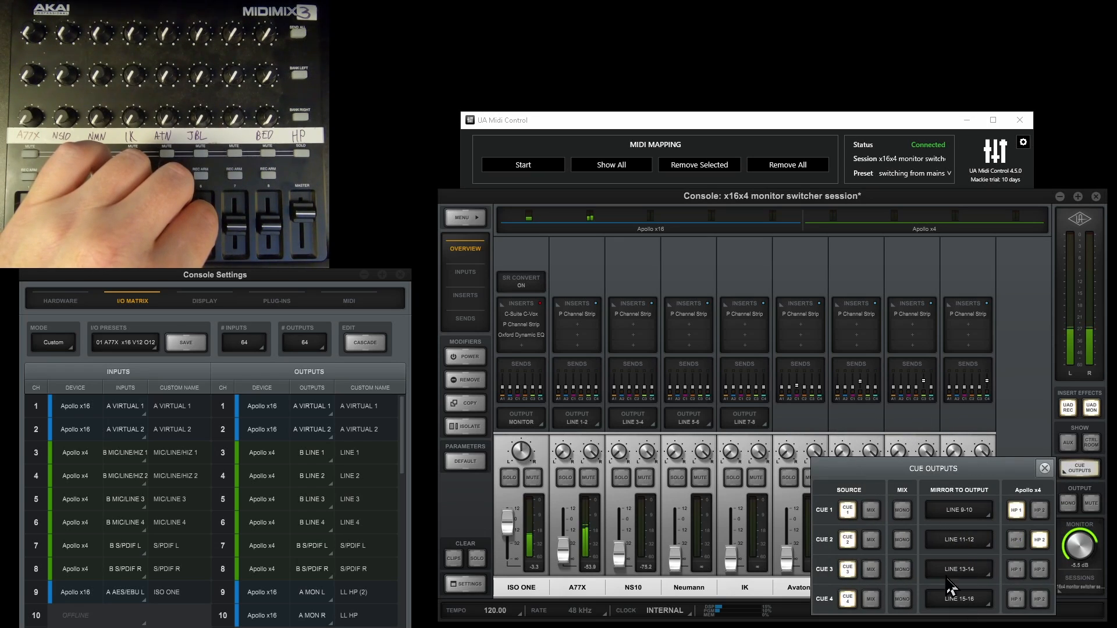
{"action": "left_click", "coordinate": [1045, 468]}
- Compare the cue send levels of the Avatone and JBL channels
{"action": "left_click", "coordinate": [803, 382]}
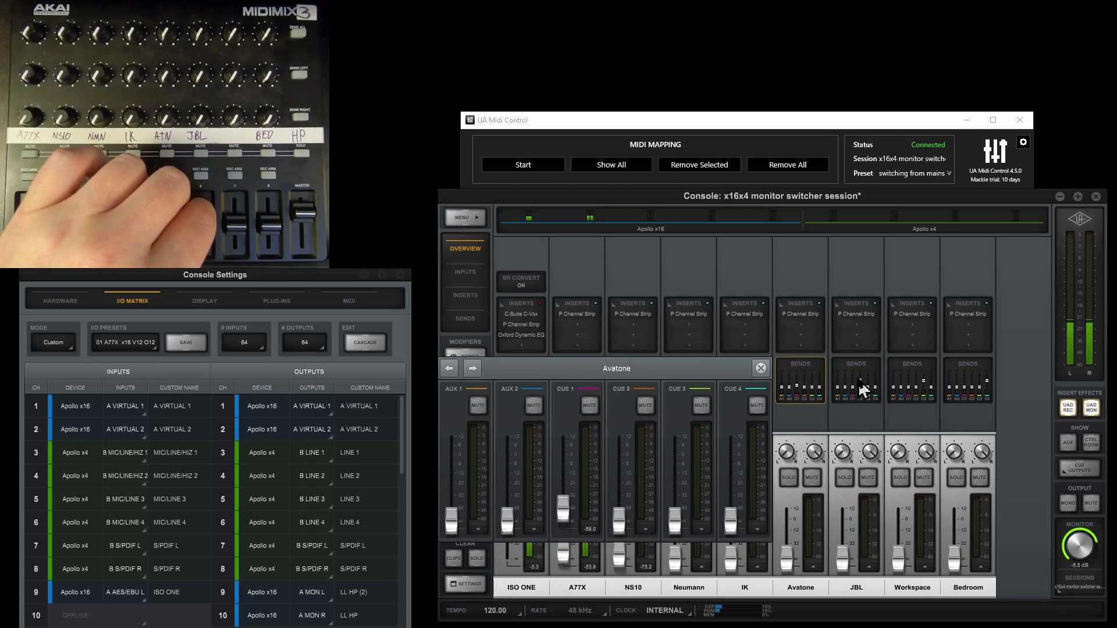
{"action": "left_click", "coordinate": [860, 385]}
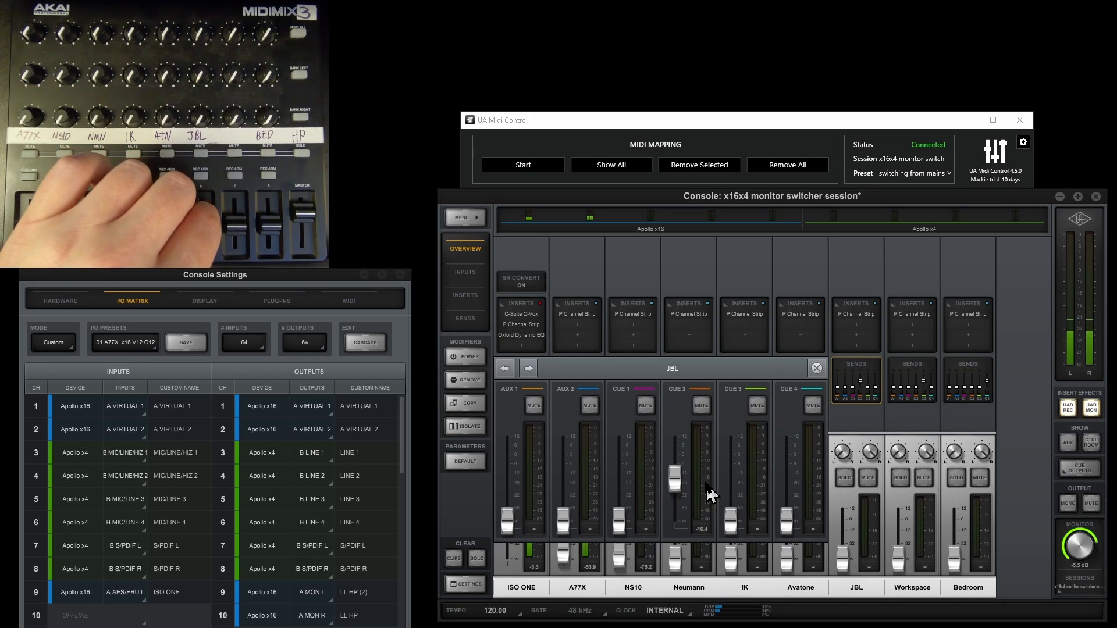
{"action": "left_click", "coordinate": [817, 369]}
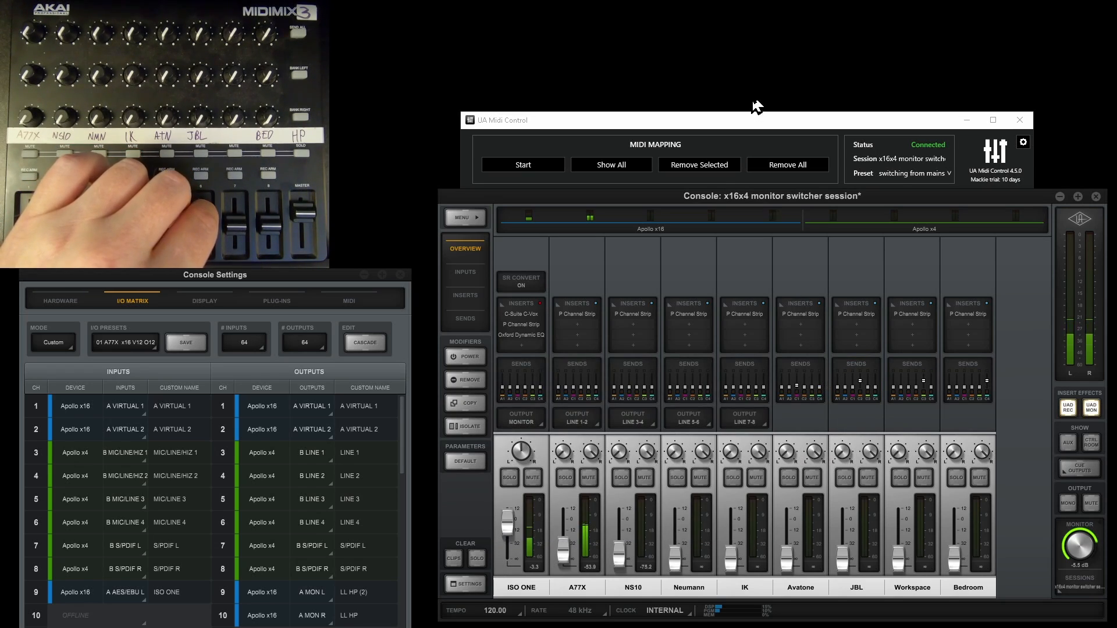
- Open the JBL channel's Send - CUE 2 mapping in UA Midi Control, and move its window up to uncover the console's sends
{"action": "left_click", "coordinate": [744, 124]}
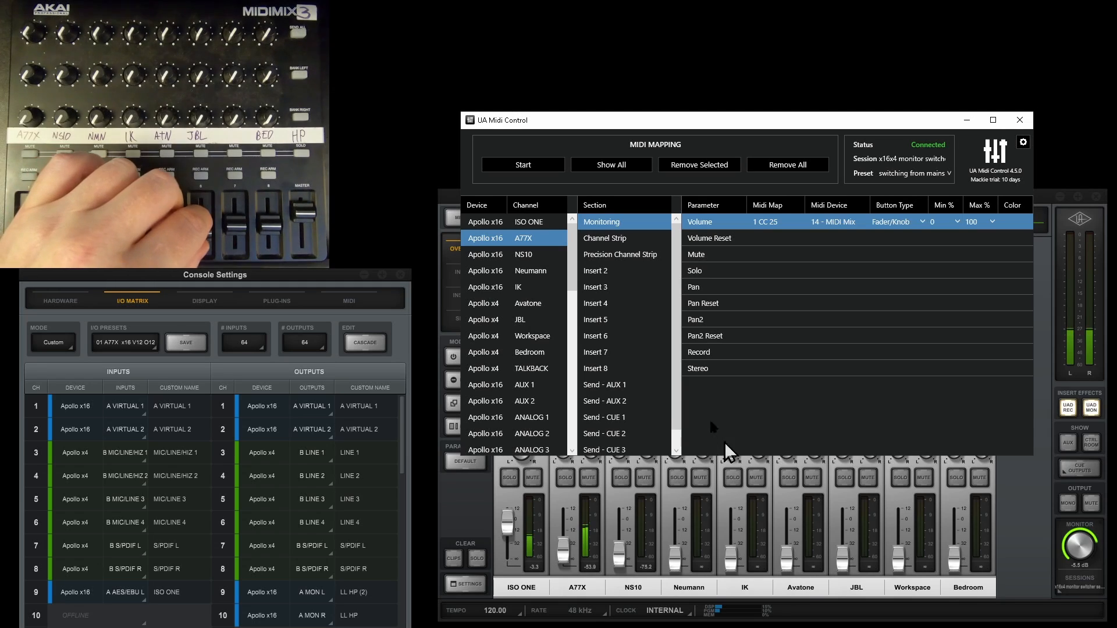
{"action": "left_click", "coordinate": [518, 321]}
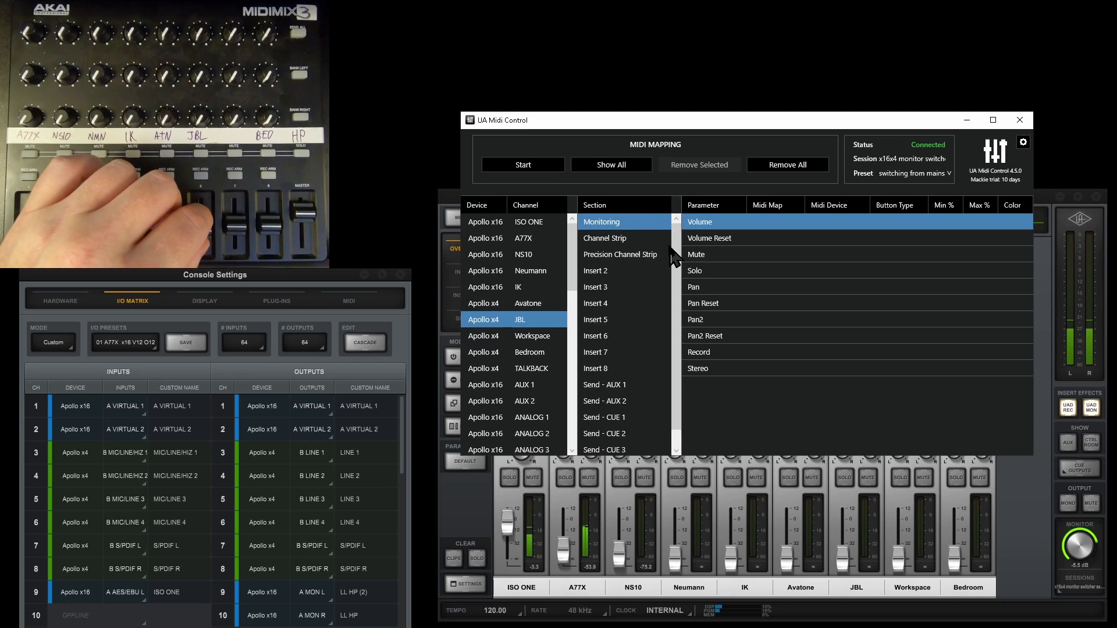
{"action": "scroll", "coordinate": [651, 326], "scroll_direction": "down", "scroll_amount": 1}
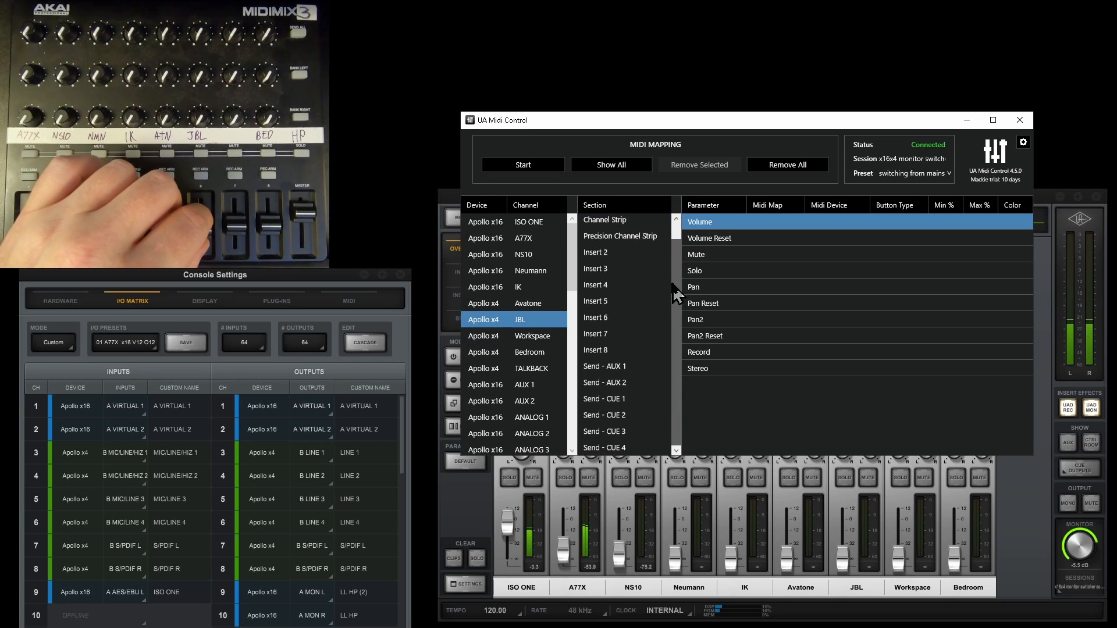
{"action": "left_click", "coordinate": [620, 432]}
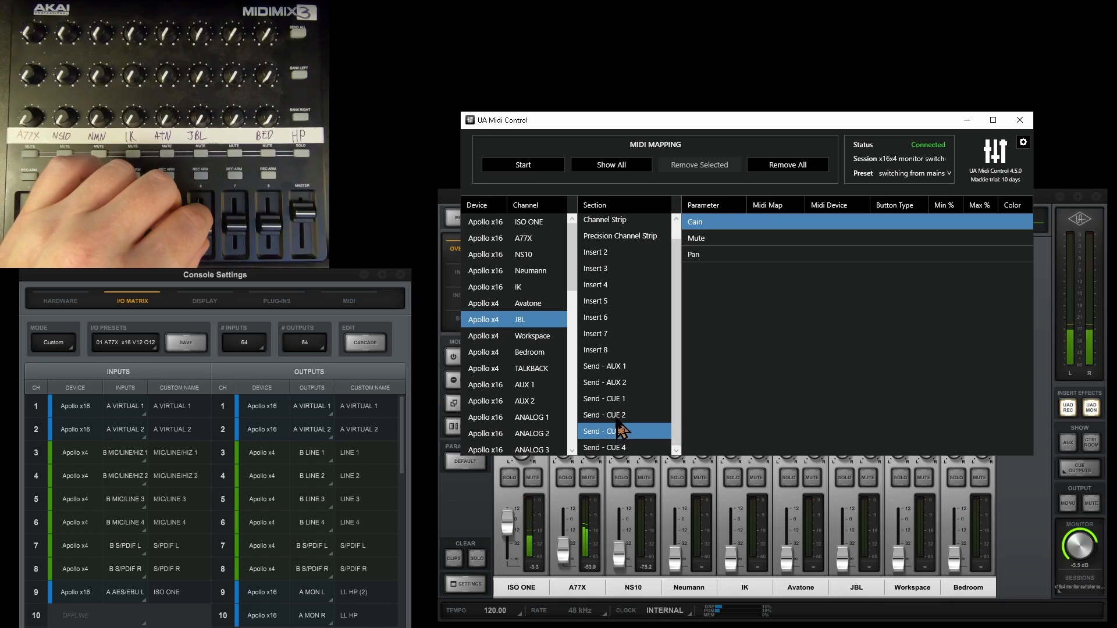
{"action": "left_click", "coordinate": [617, 415]}
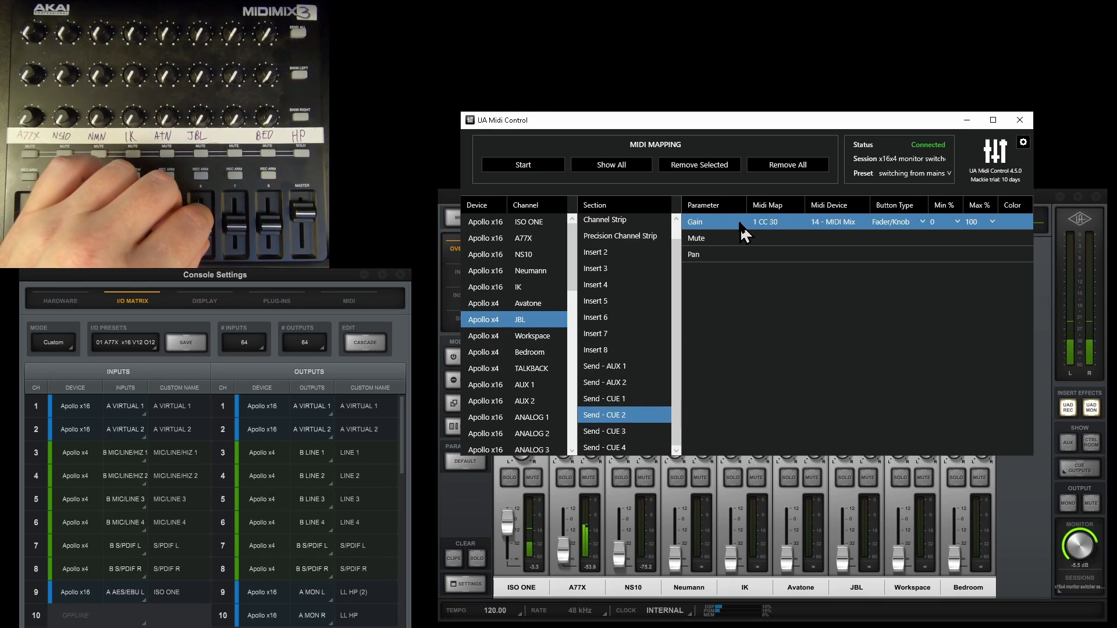
{"action": "left_click_drag", "start_coordinate": [789, 125], "coordinate": [760, 45]}
{"action": "left_click", "coordinate": [860, 420]}
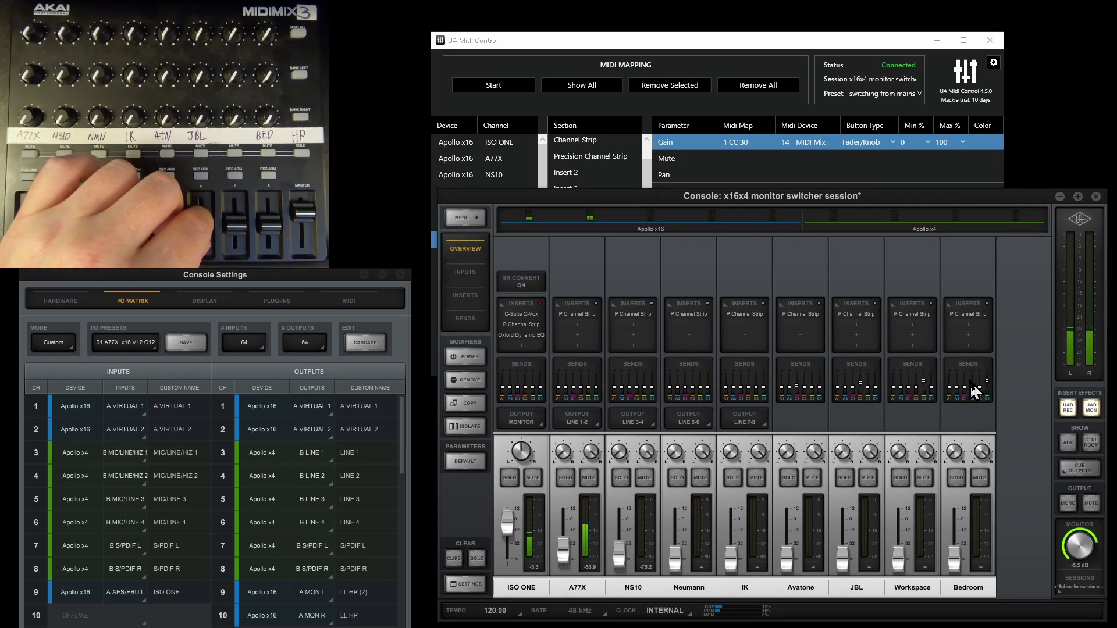
{"action": "left_click", "coordinate": [768, 52]}
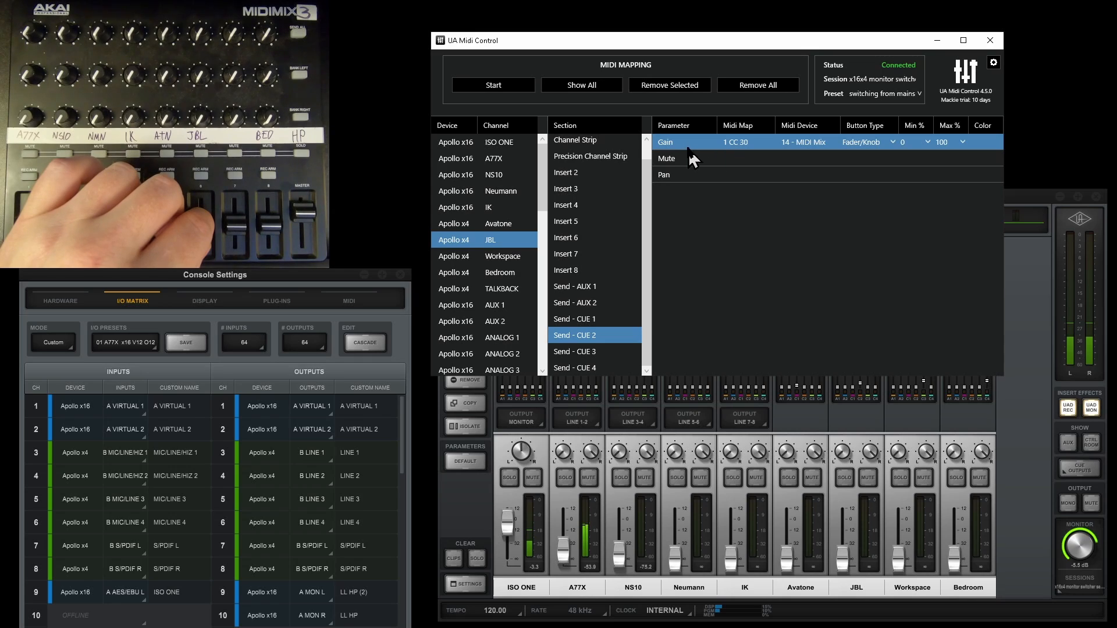
- Remove the JBL CUE 2 send's Gain mapping and map it again to CC 30 on the MIDI Mix
{"action": "left_click", "coordinate": [683, 86]}
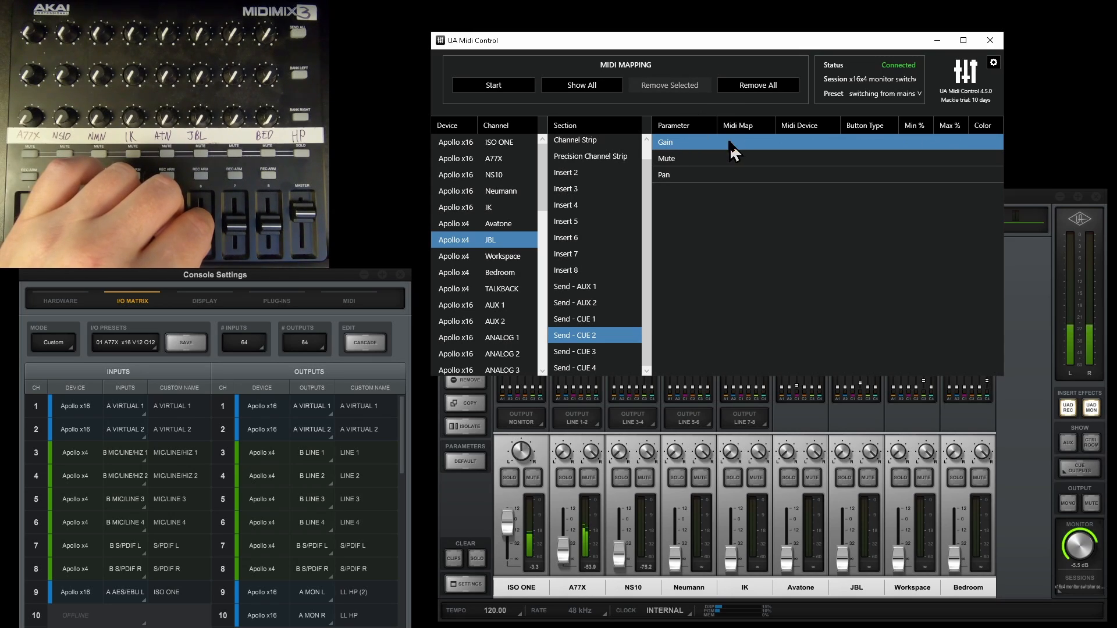
{"action": "left_click", "coordinate": [495, 81]}
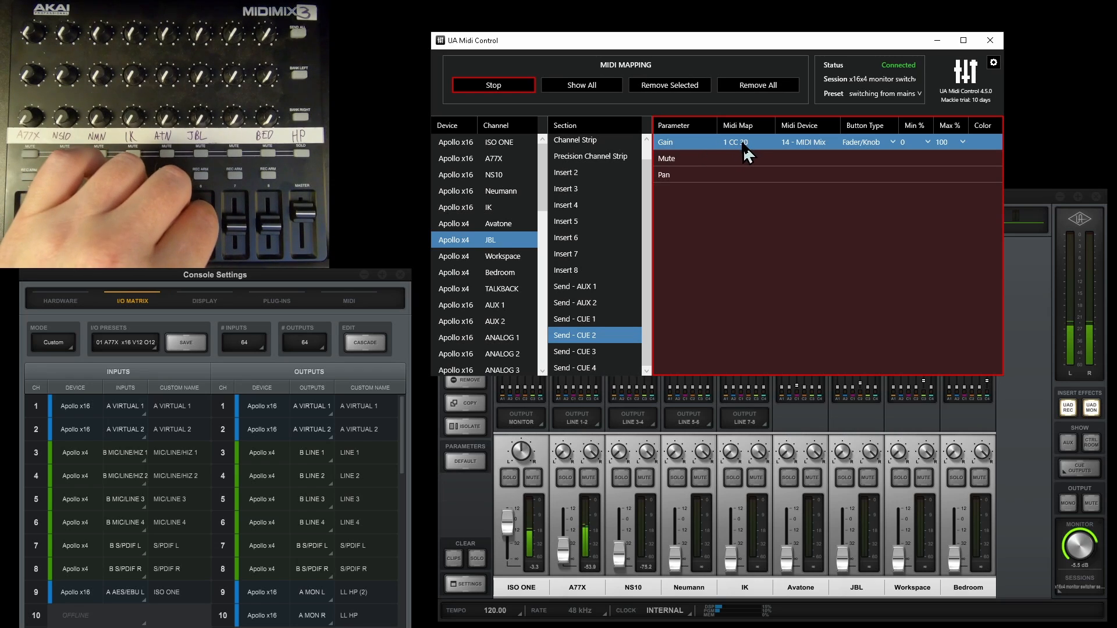
{"action": "left_click", "coordinate": [491, 88]}
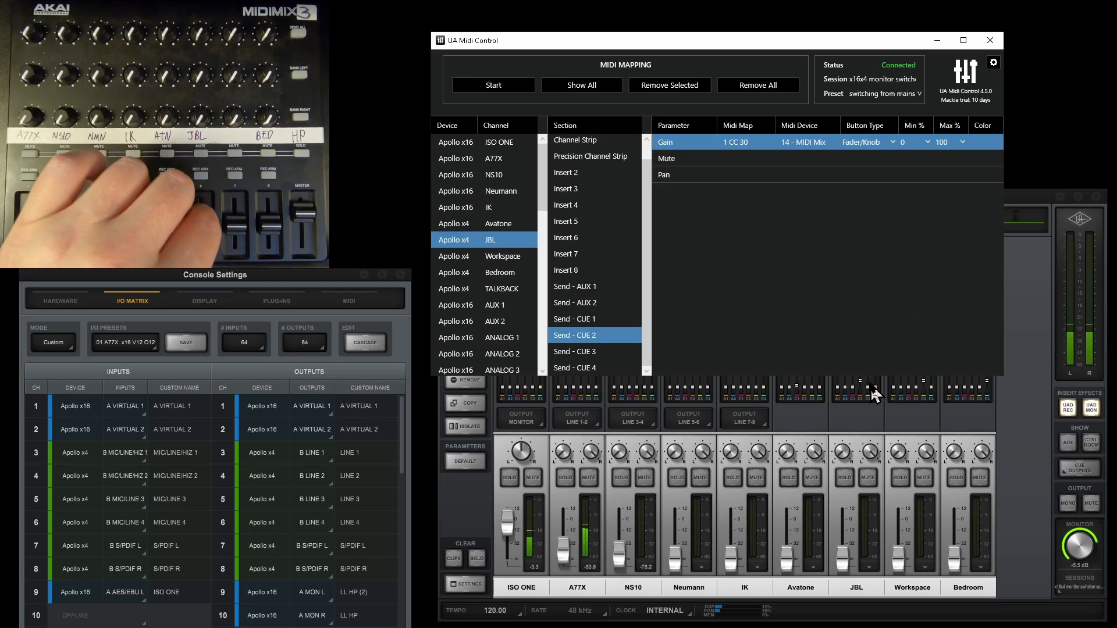
- Bring the console forward and check the JBL channel's CUE 2 send fader against the MIDI Mix fader
{"action": "left_click", "coordinate": [1000, 427]}
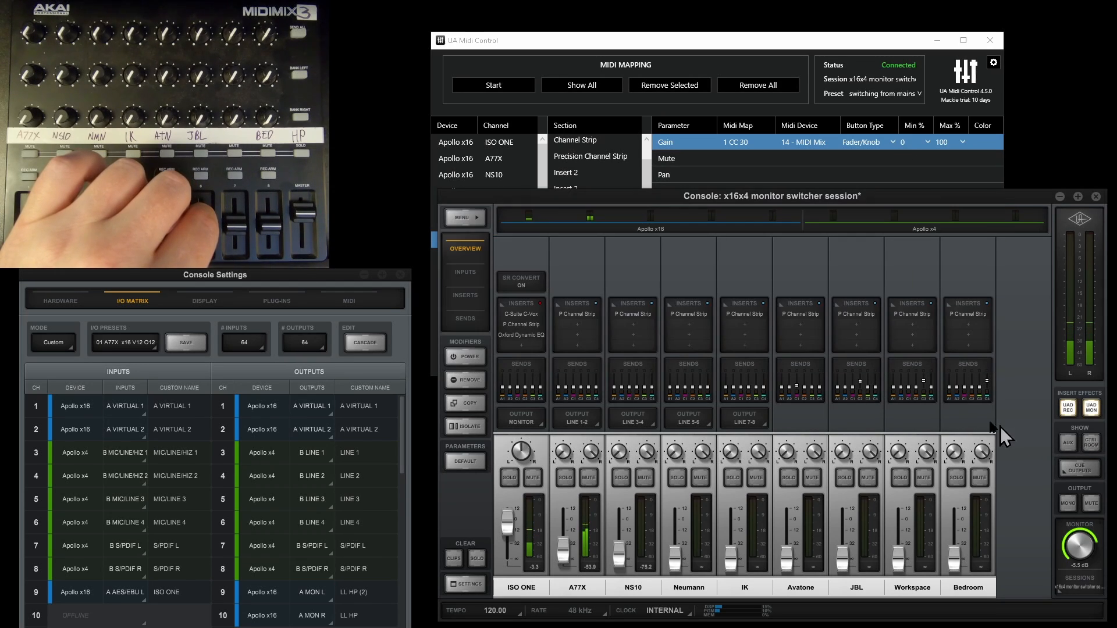
{"action": "left_click", "coordinate": [865, 392]}
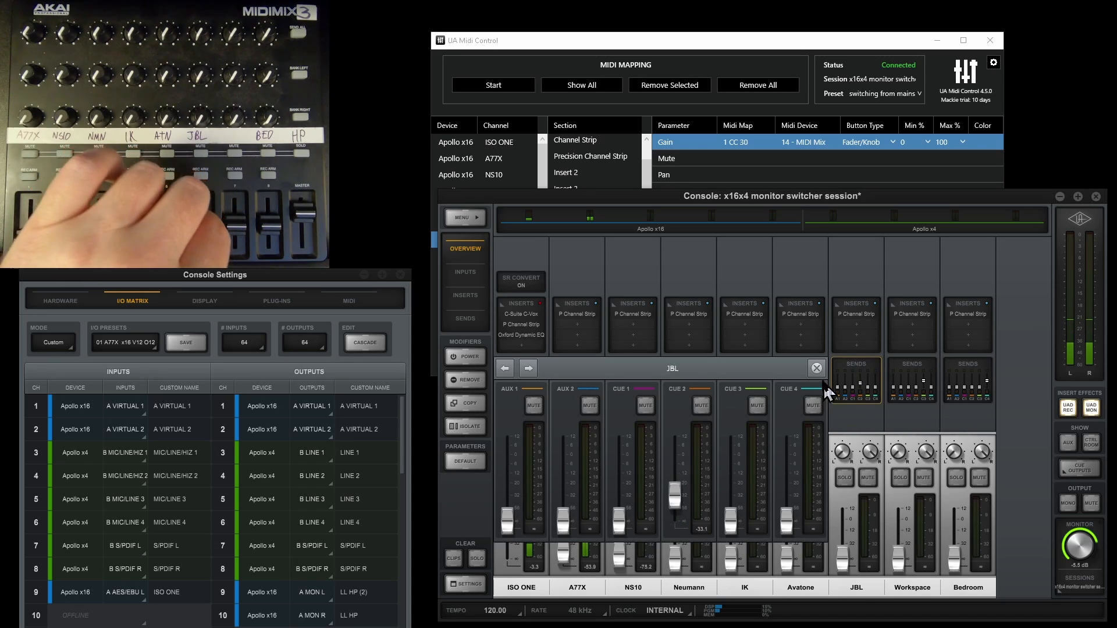
{"action": "left_click", "coordinate": [817, 368]}
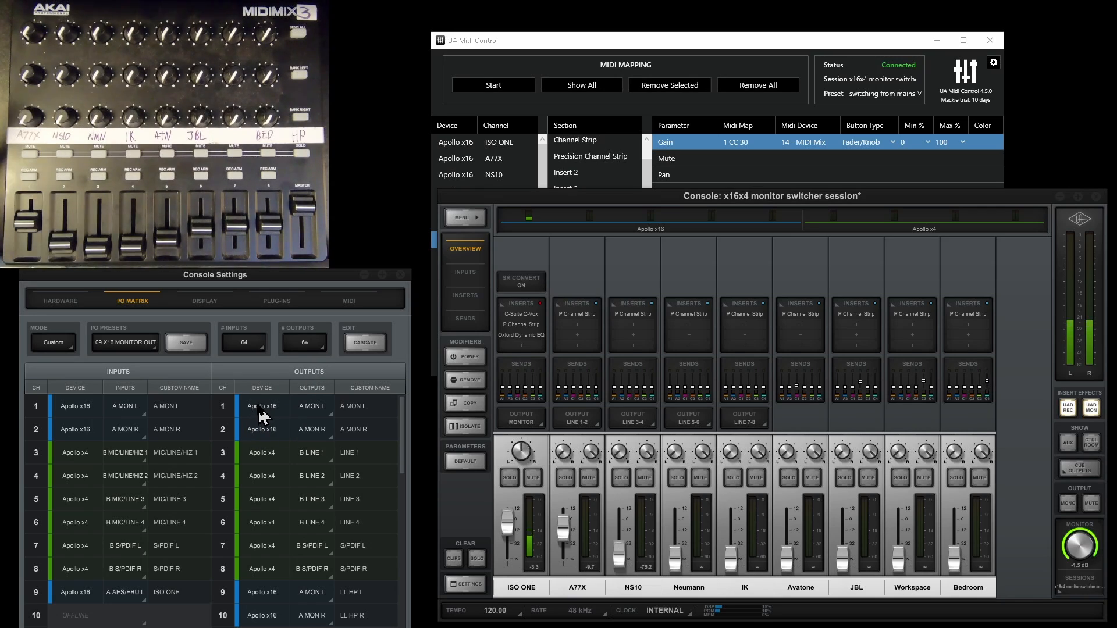
- Inspect Input 1's assignment under the 09 X16 MONITOR OUT preset, and the Output 1 and Input 1 assignments under the 02 NS10 preset
{"action": "left_click", "coordinate": [76, 414]}
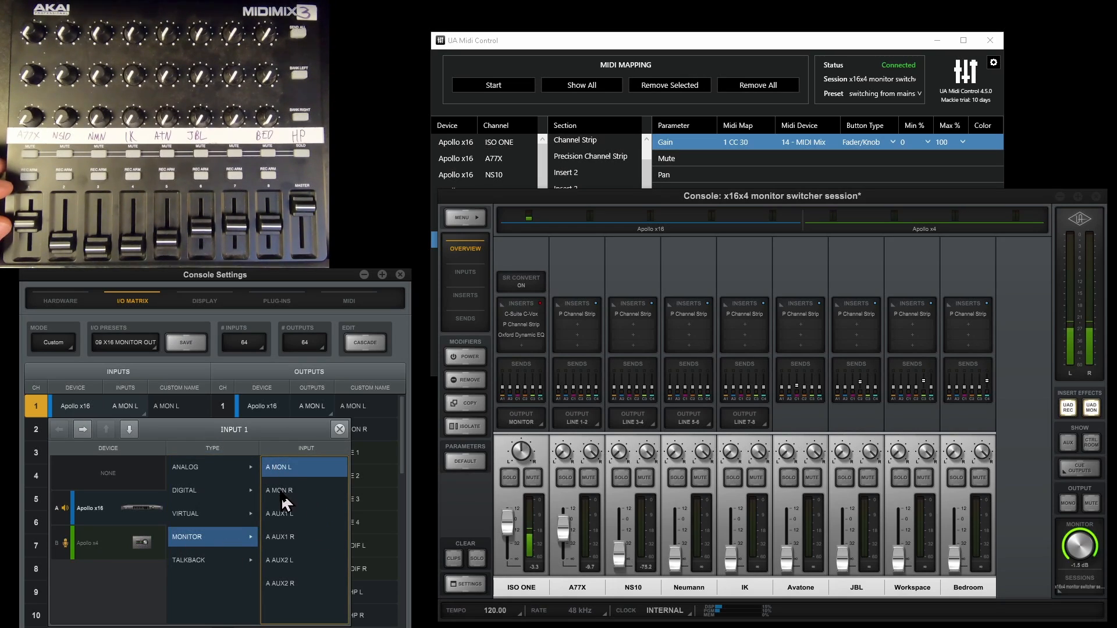
{"action": "left_click", "coordinate": [340, 429]}
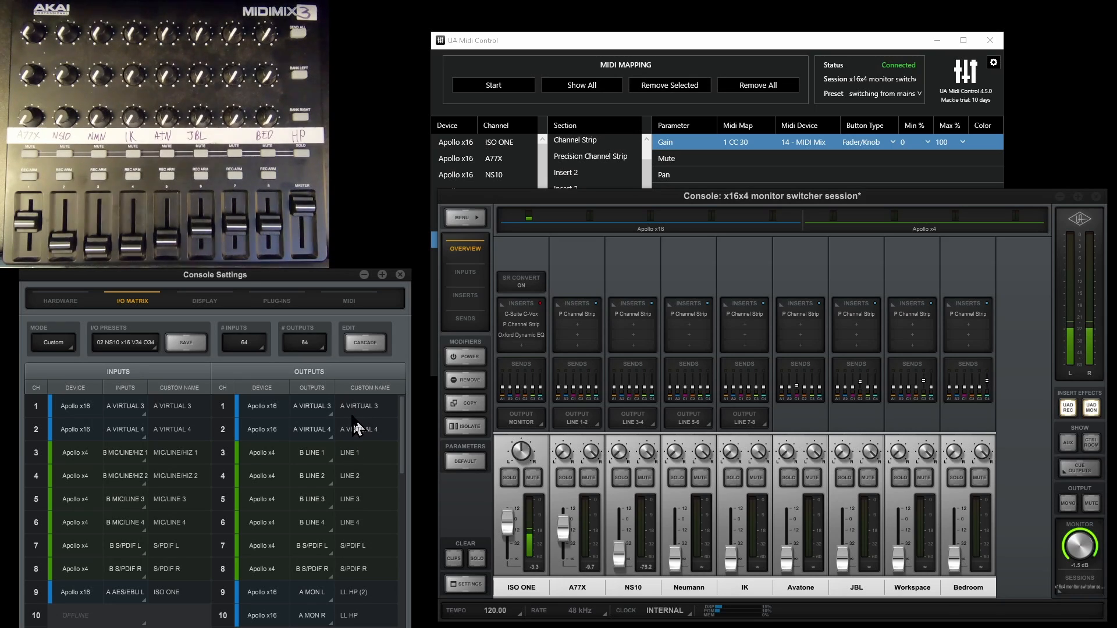
{"action": "left_click", "coordinate": [300, 407]}
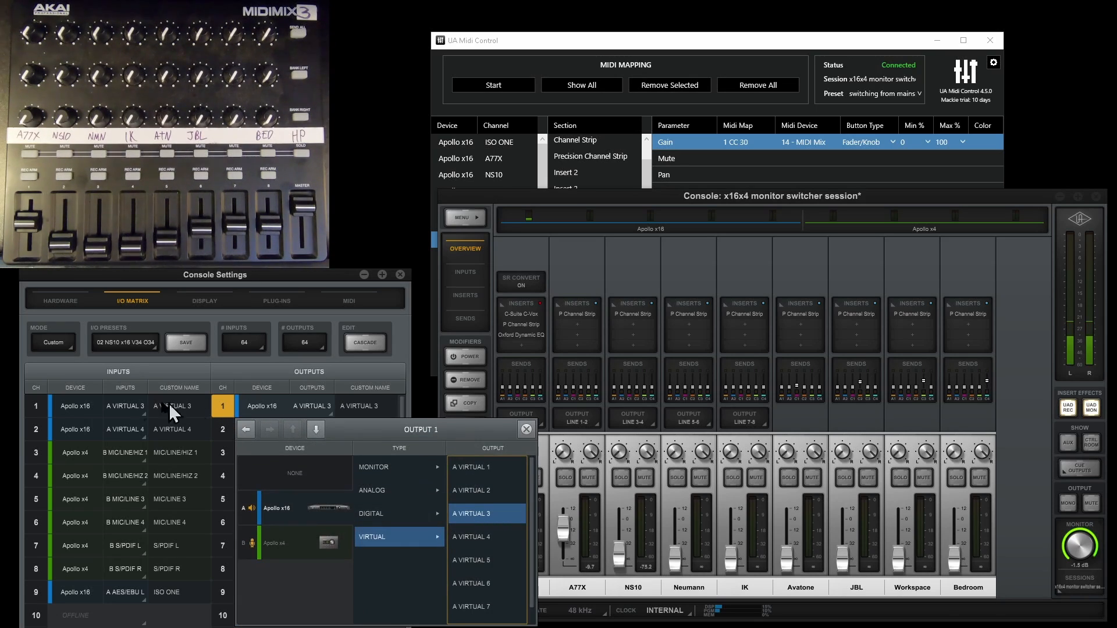
{"action": "left_click", "coordinate": [61, 407]}
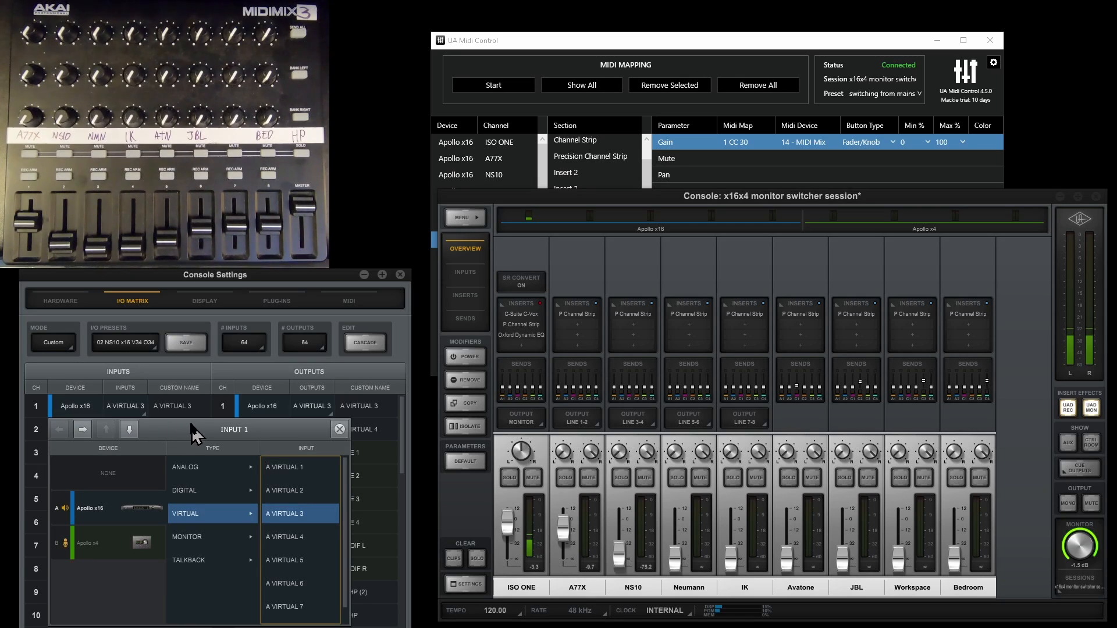
{"action": "left_click", "coordinate": [339, 429]}
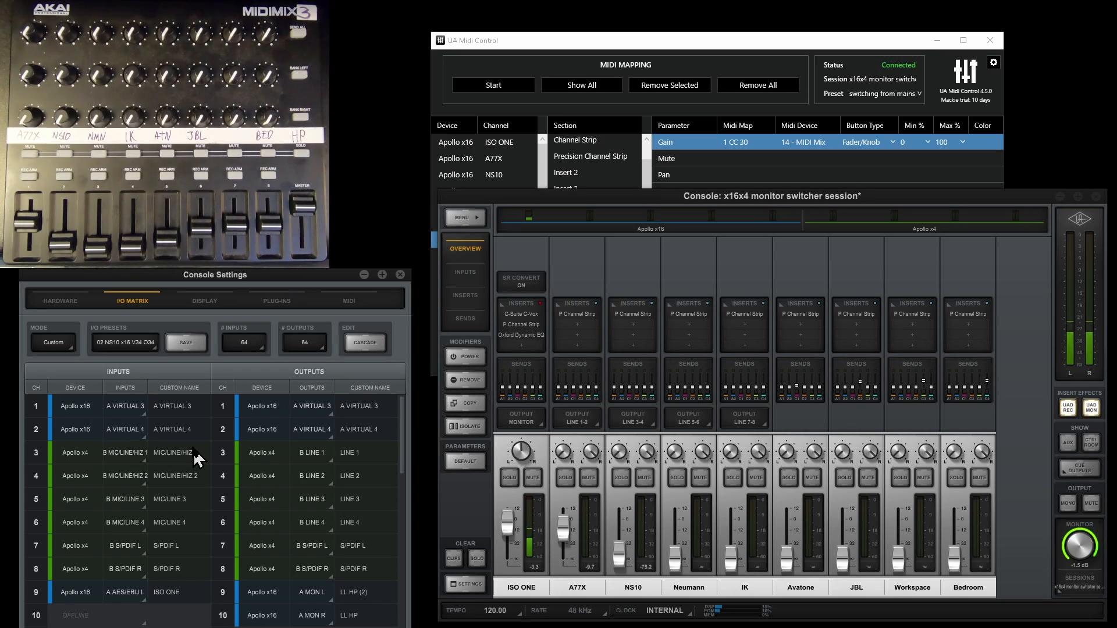
- Review the complete input and output channel list of the 02 NS10 preset in the I/O matrix
{"action": "scroll", "coordinate": [281, 469], "scroll_direction": "down", "scroll_amount": 3}
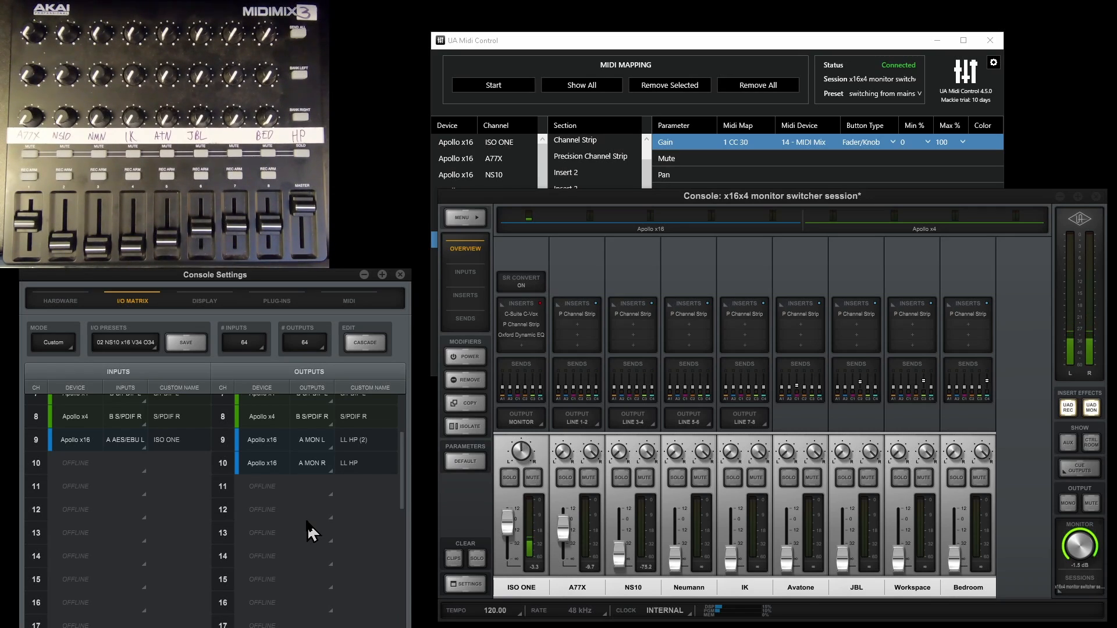
{"action": "scroll", "coordinate": [311, 531], "scroll_direction": "up", "scroll_amount": 4}
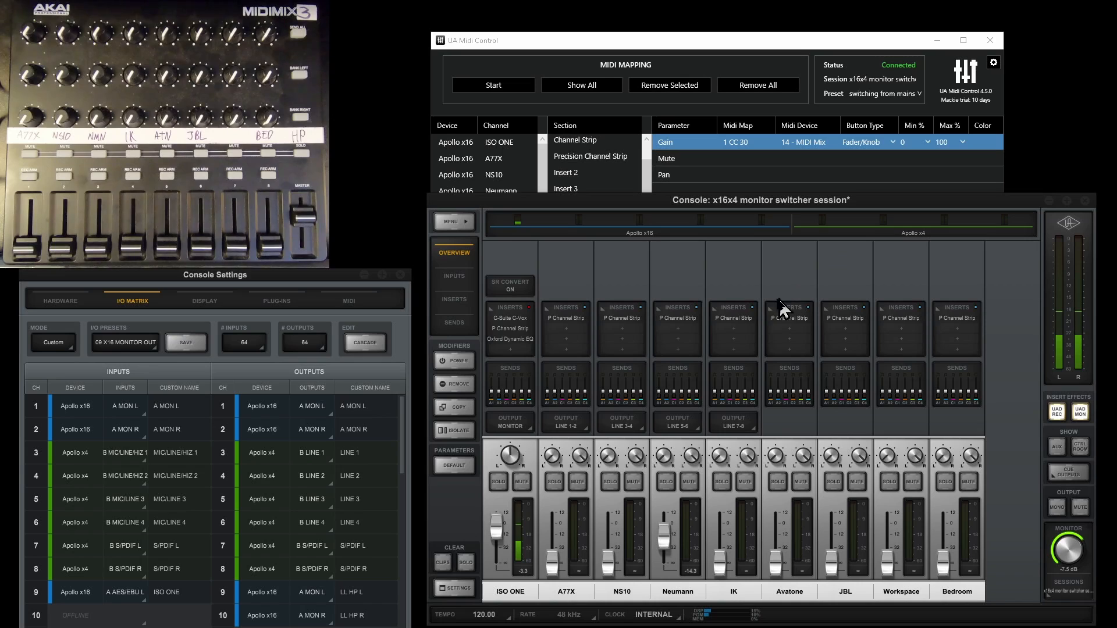
- Inspect the Neumann channel's Precision Channel Strip plug-in, and examine the A77X channel's UAD REC/MON setting in the inserts view
{"action": "left_click", "coordinate": [670, 319]}
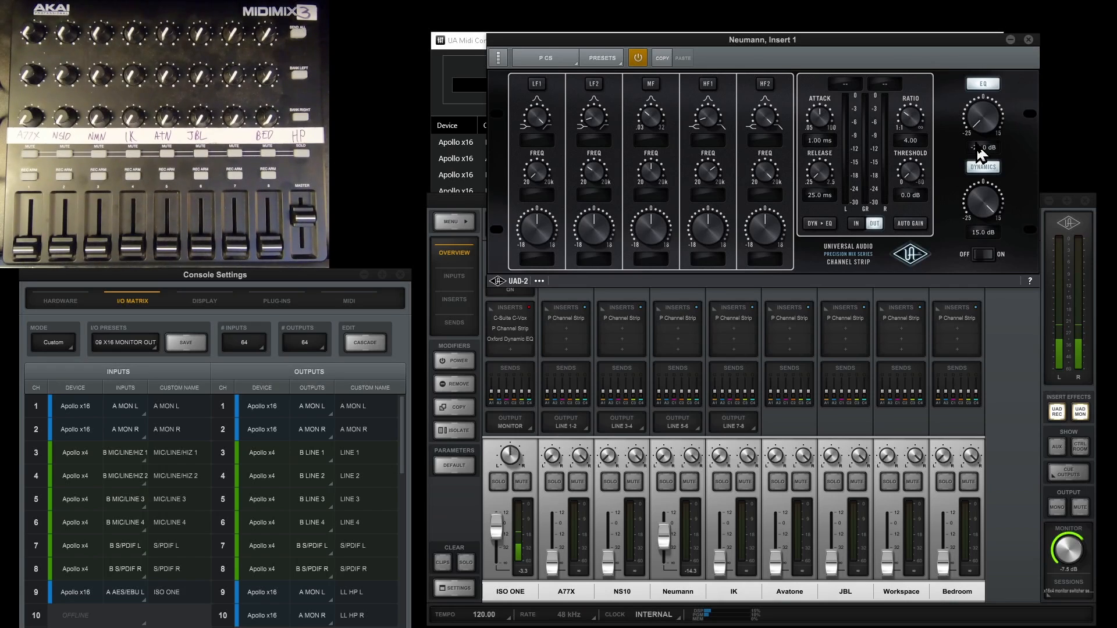
{"action": "left_click", "coordinate": [1029, 41]}
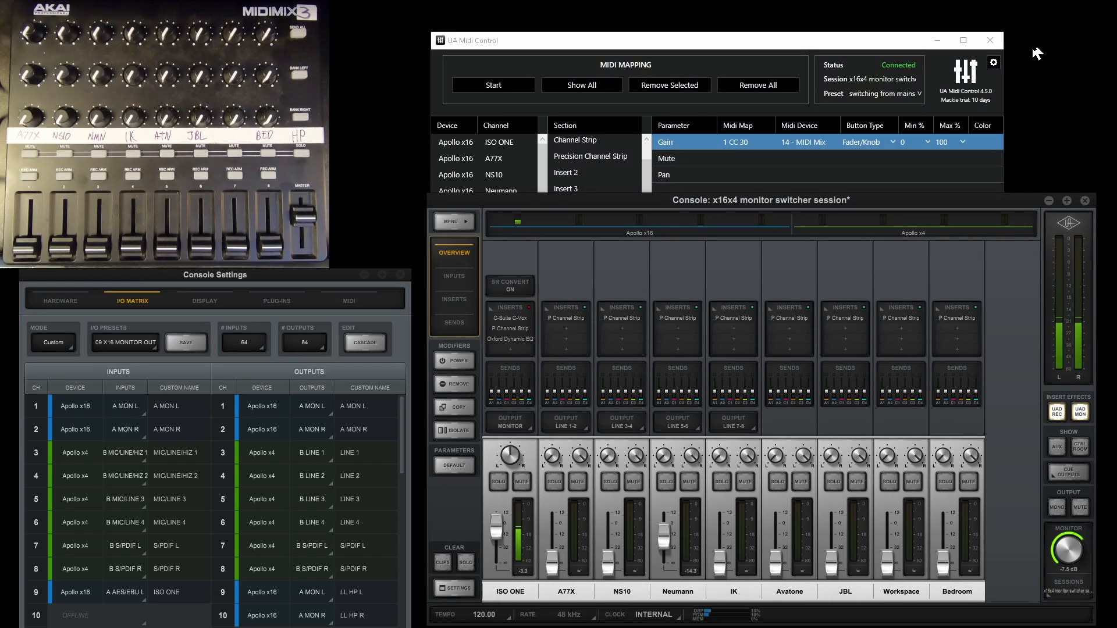
{"action": "left_click", "coordinate": [453, 292]}
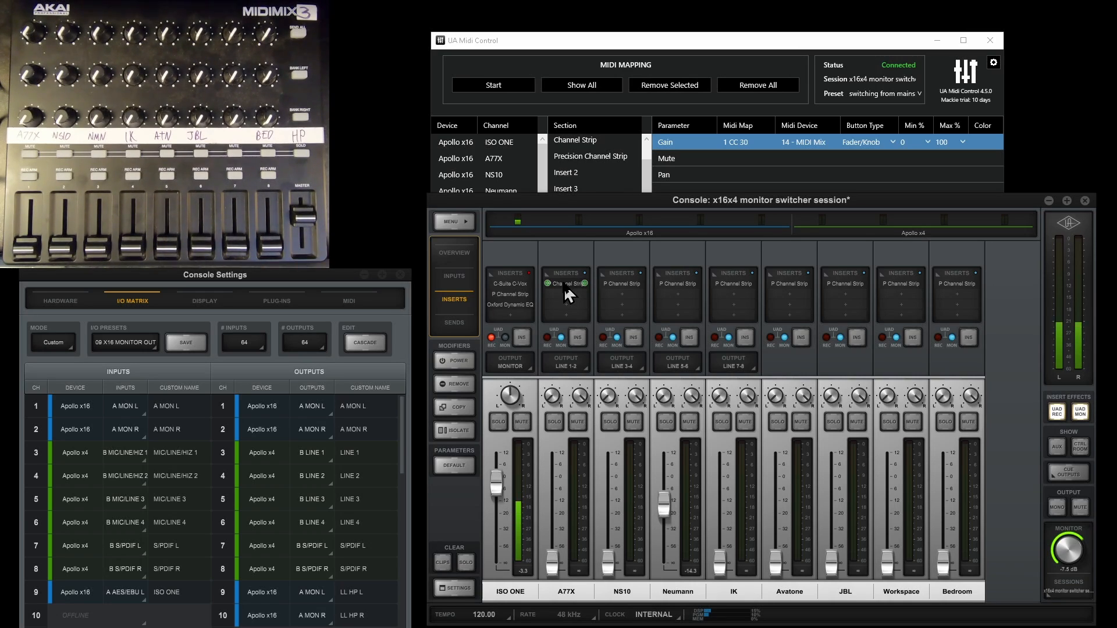
{"action": "left_click", "coordinate": [561, 338]}
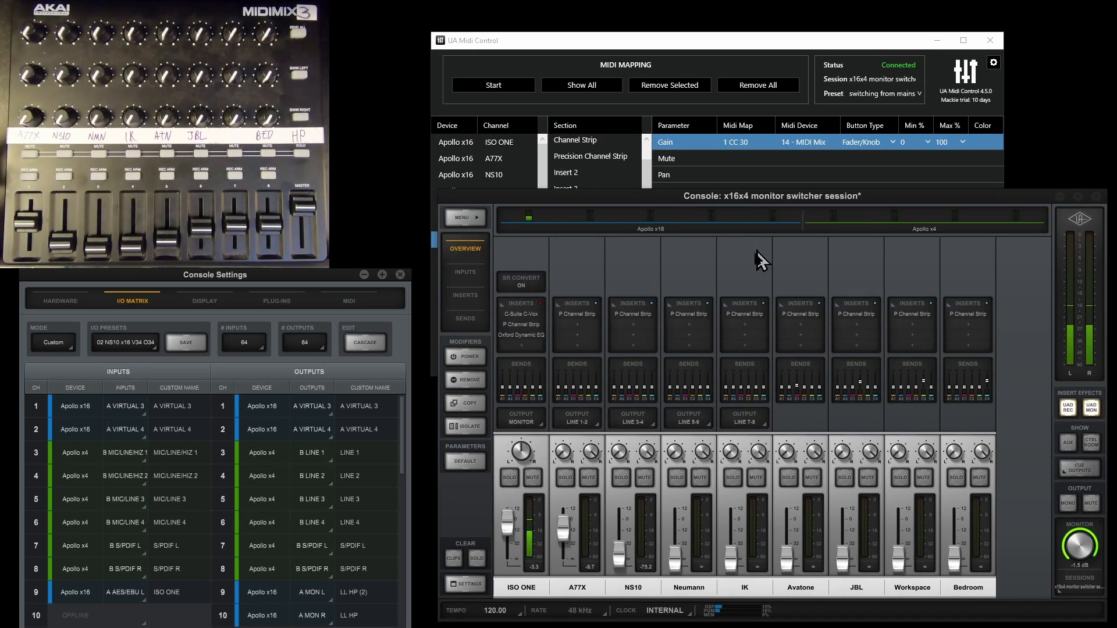
- Recheck the Neumann channel's Precision Channel Strip settings, close the plug-in, and raise the Neumann fader to about -14.3 dB
{"action": "left_click", "coordinate": [690, 319]}
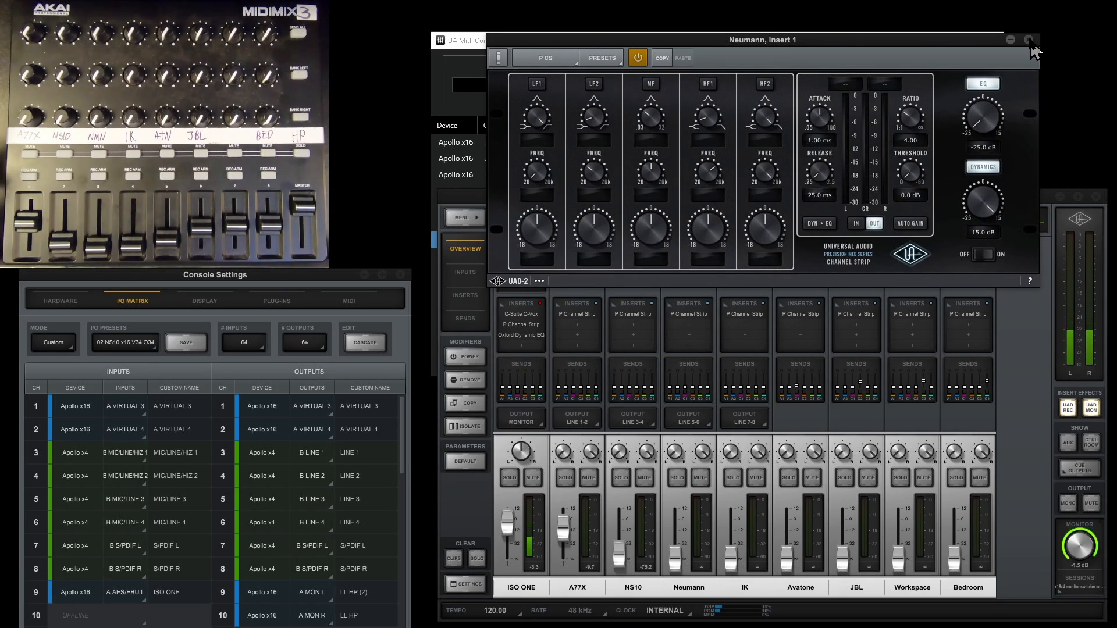
{"action": "left_click", "coordinate": [1028, 40]}
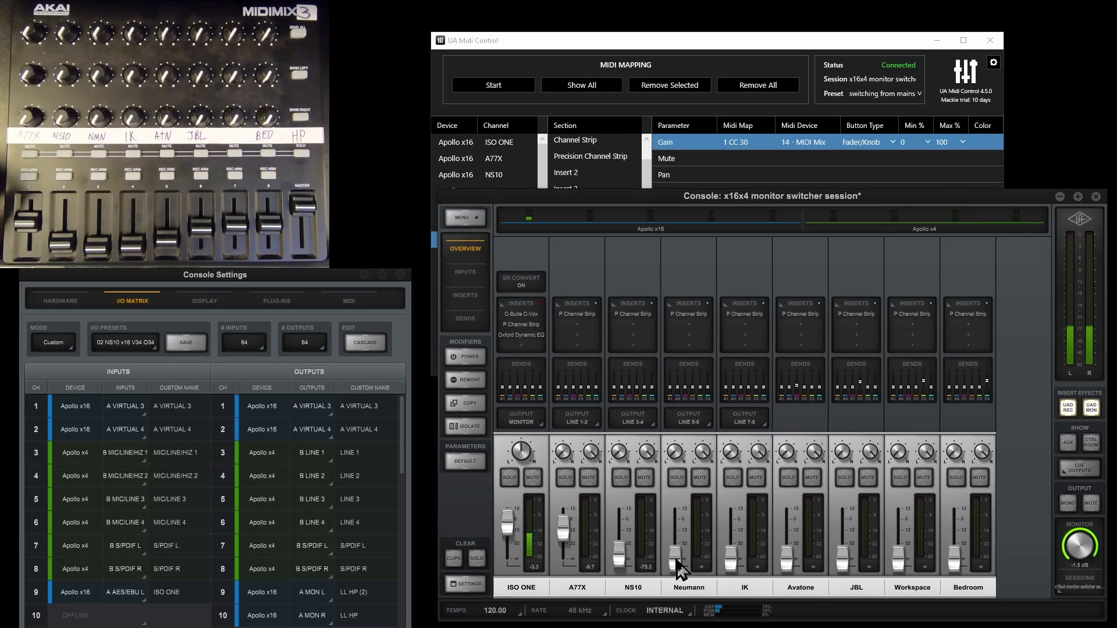
{"action": "left_click_drag", "start_coordinate": [674, 558], "coordinate": [676, 530]}
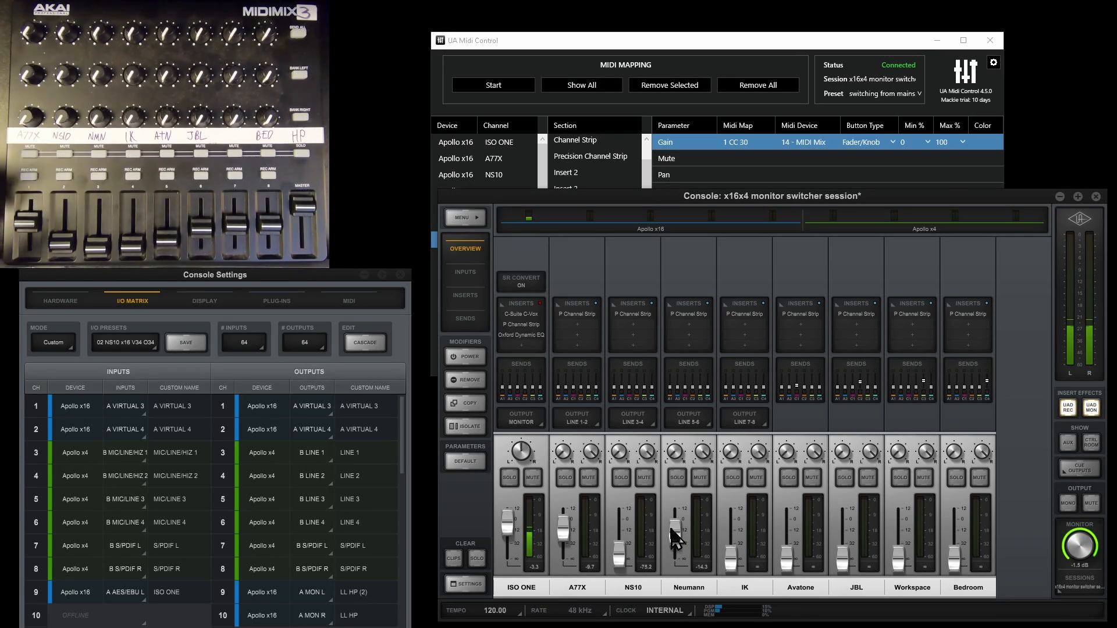